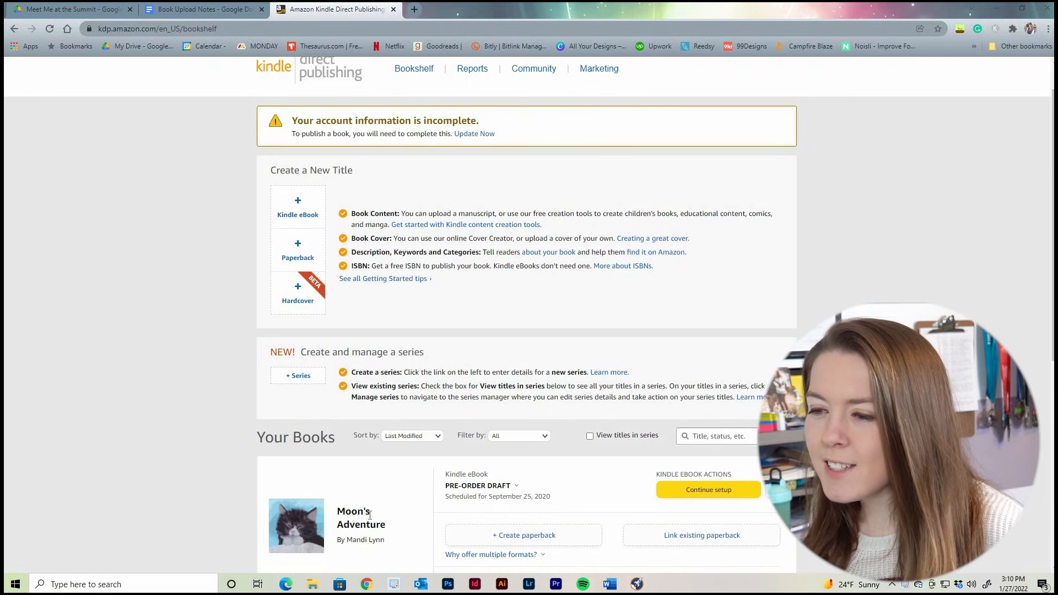
pyautogui.scroll(-1, 316, 466)
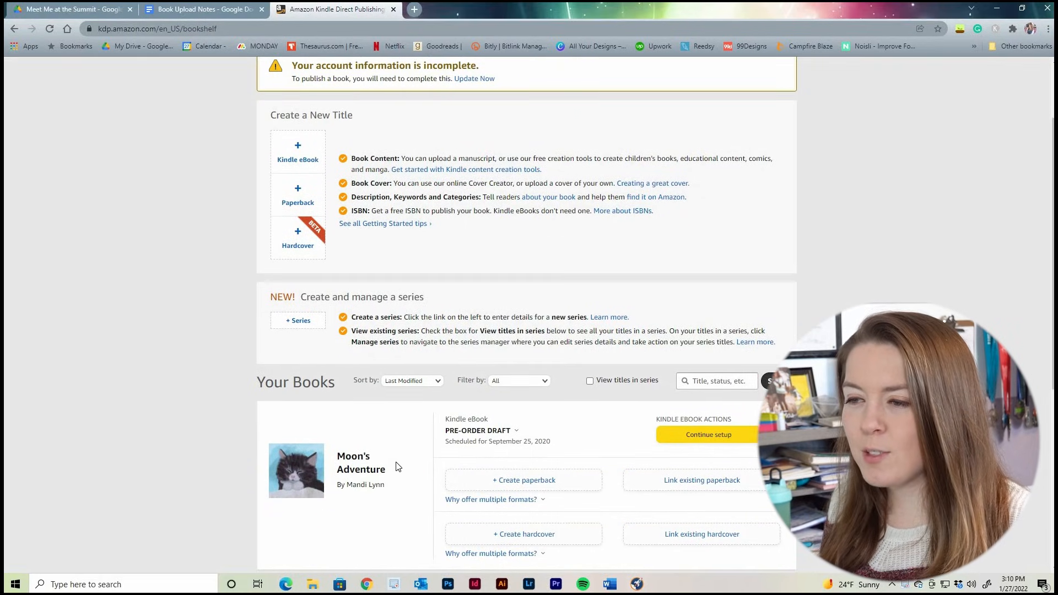
pyautogui.moveTo(344, 455); pyautogui.dragTo(405, 474)
pyautogui.click(374, 445)
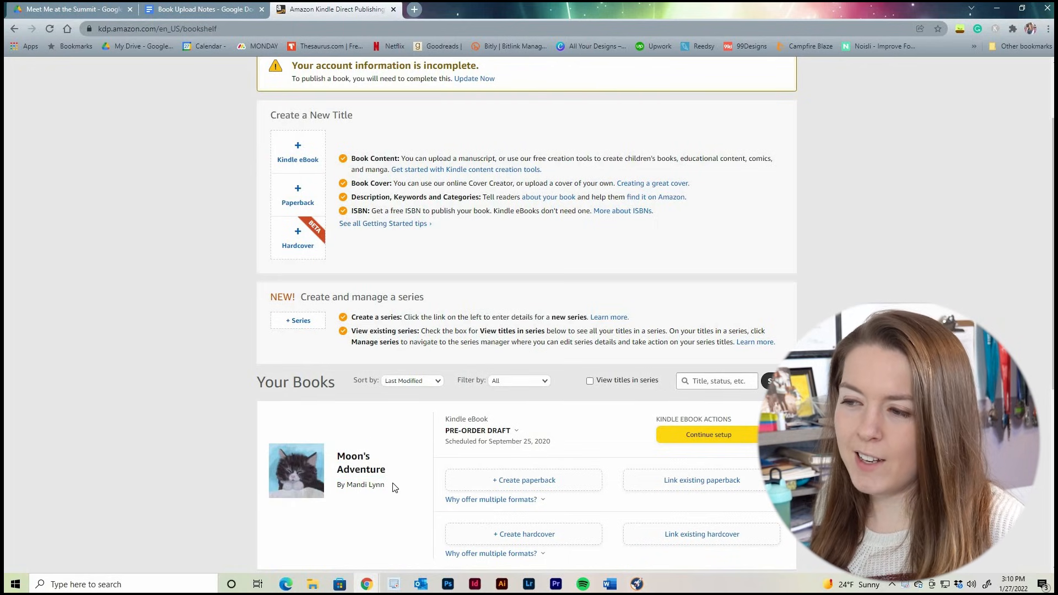
pyautogui.scroll(2, 653, 260)
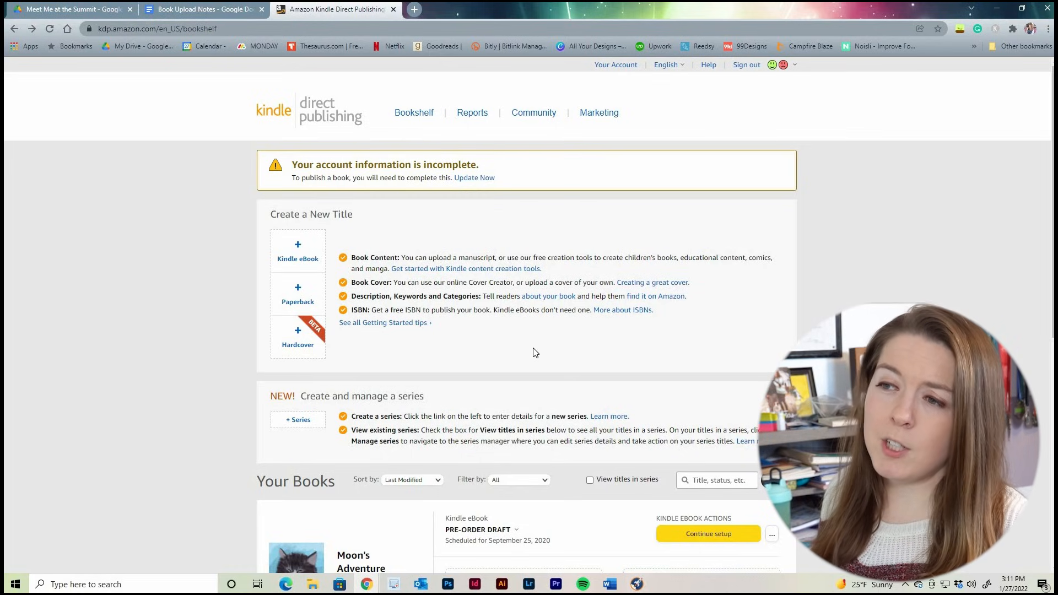
# Start a new Kindle eBook and enter "Meet Me at the Summit" as its book title
pyautogui.click(304, 246)
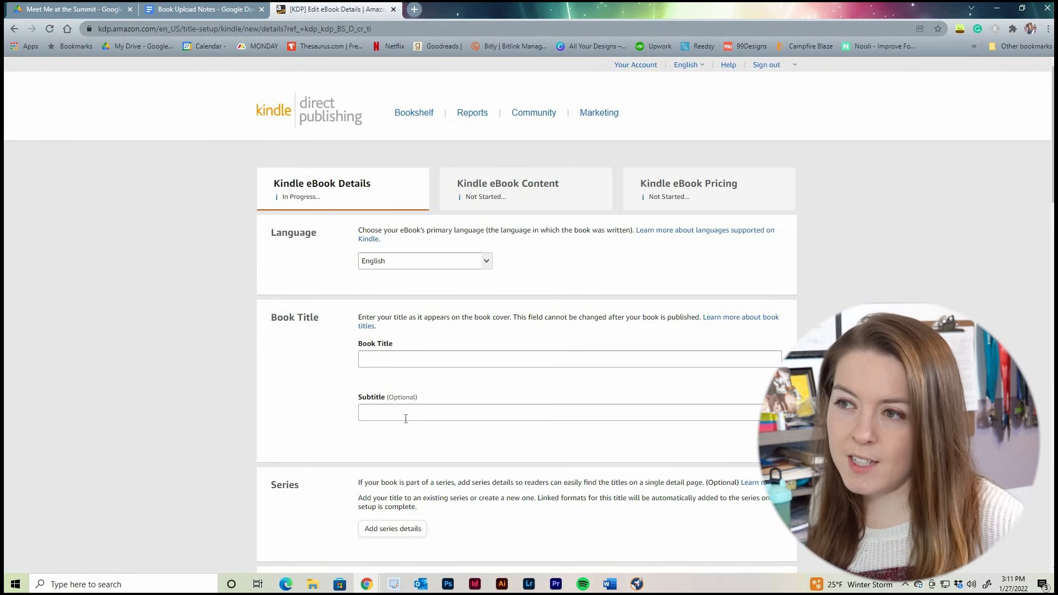
pyautogui.scroll(-2, 397, 287)
pyautogui.scroll(-1, 396, 270)
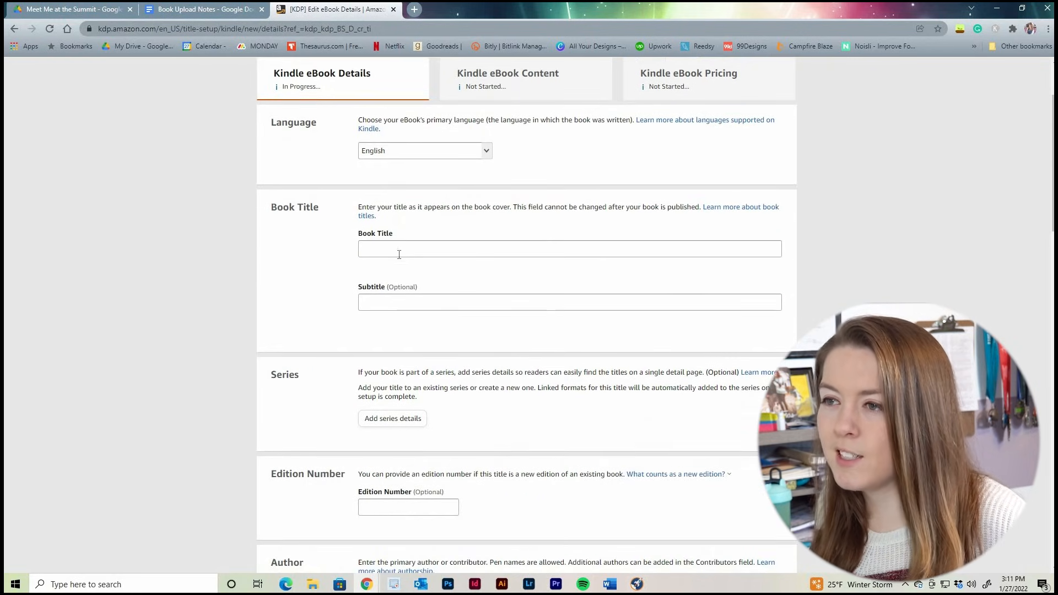
pyautogui.click(432, 248)
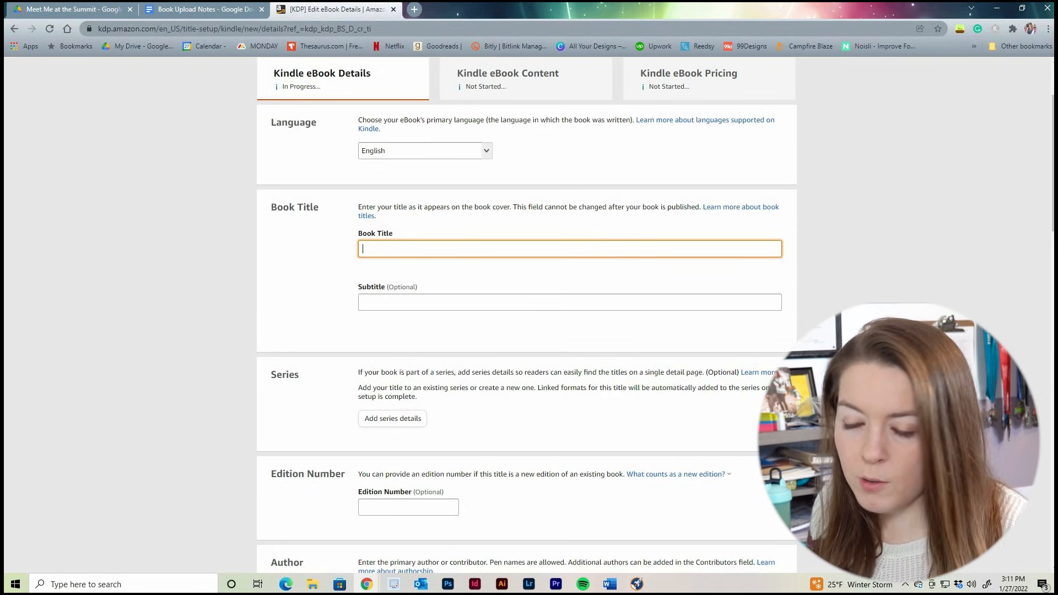
pyautogui.write('Meet M')
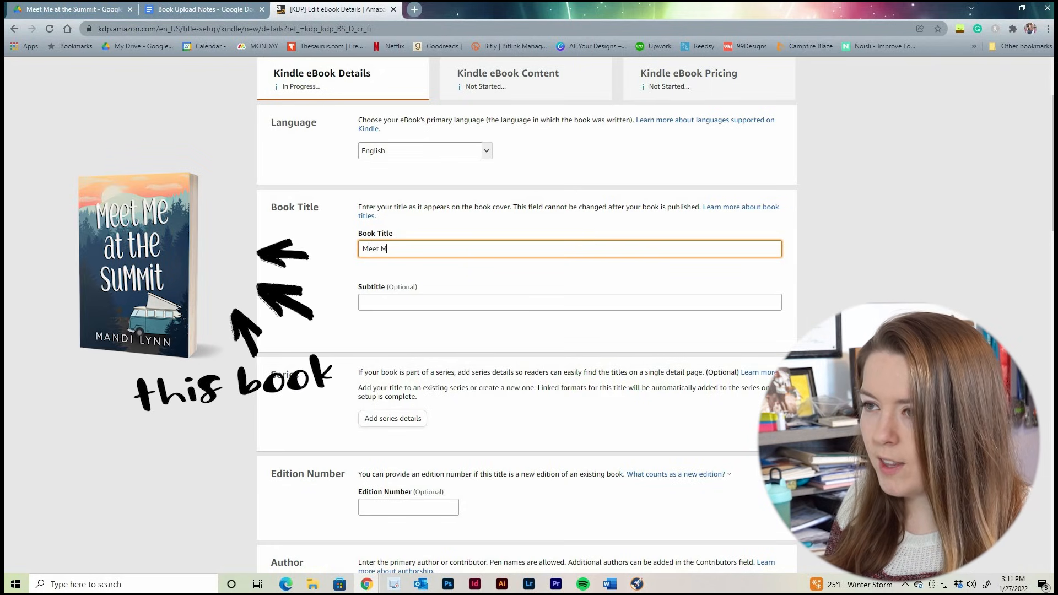
pyautogui.write('e at the Summit')
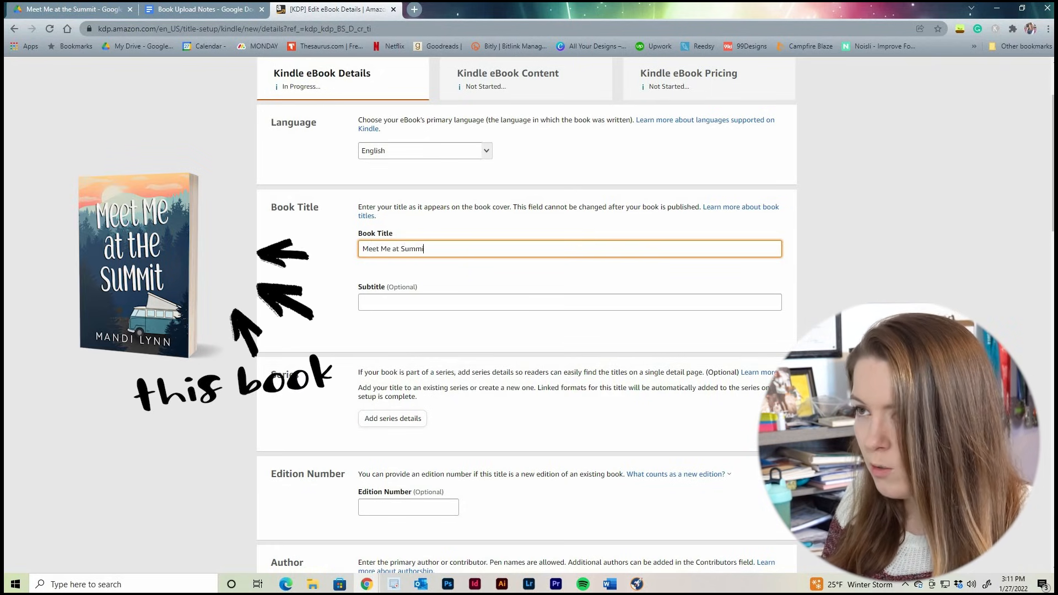
pyautogui.press('Tab')
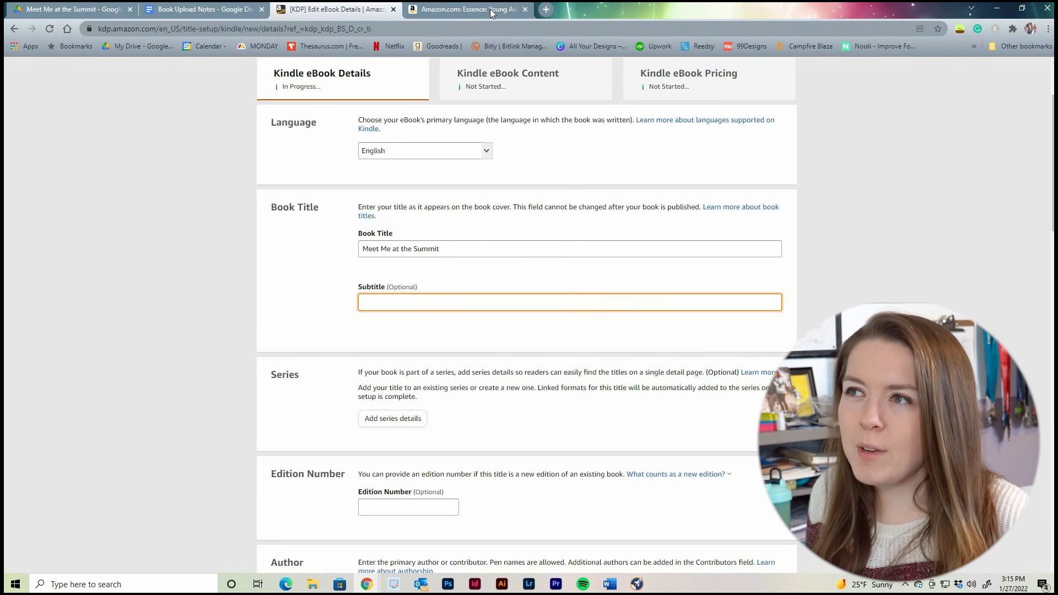
# Compare the title and subtitle wording on the Kindle and paperback listings of the book Essence on Amazon
pyautogui.click(490, 8)
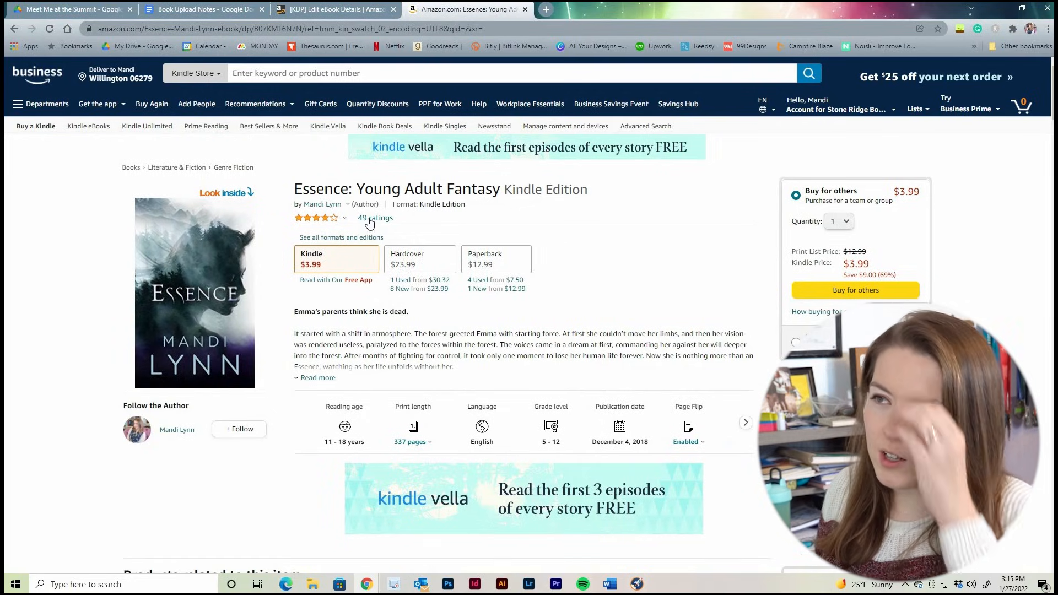
pyautogui.moveTo(355, 186); pyautogui.dragTo(436, 198)
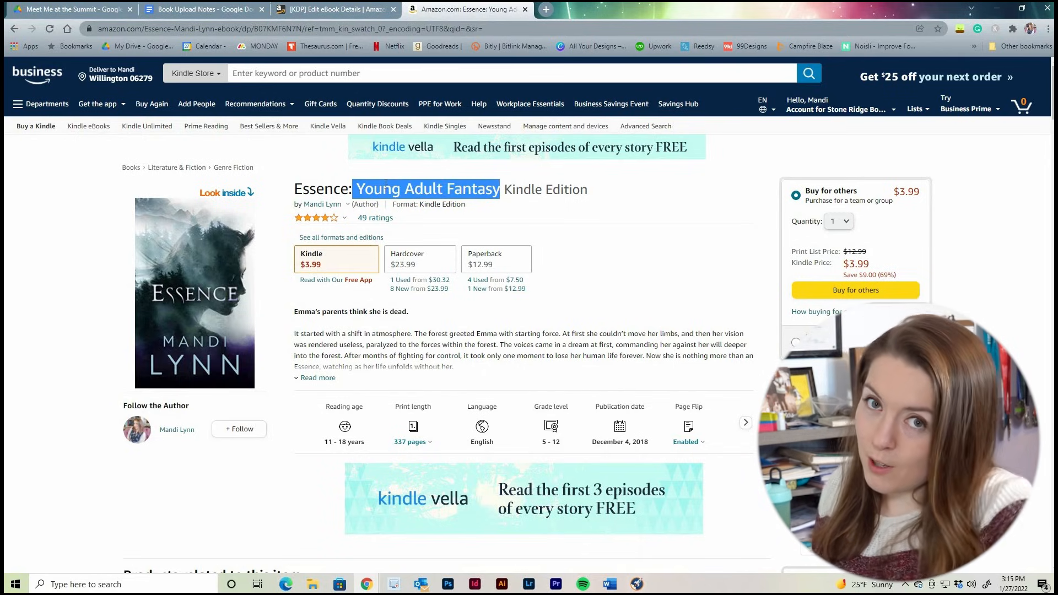
pyautogui.click(609, 194)
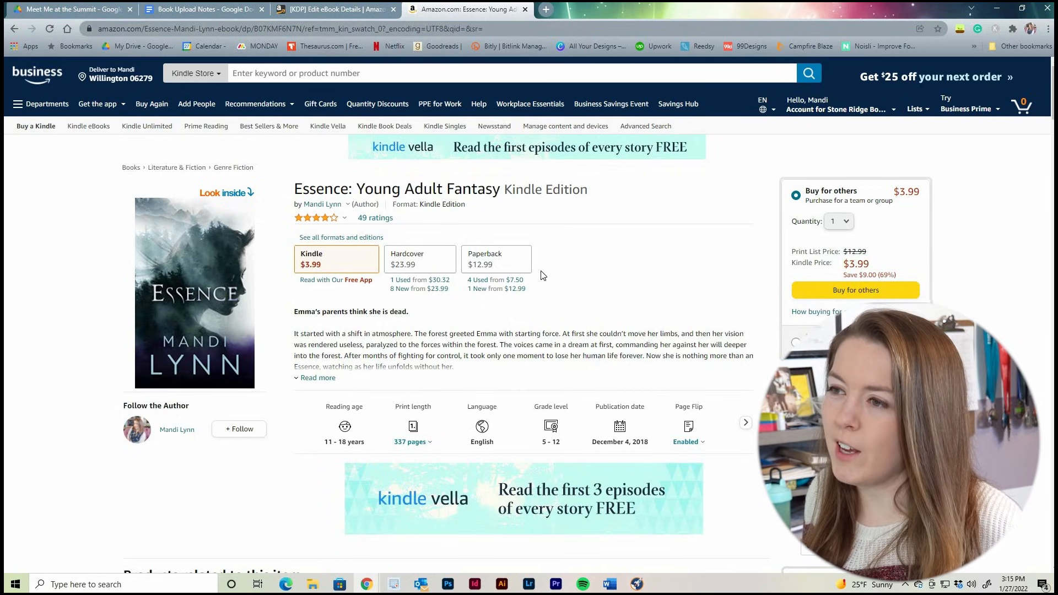
pyautogui.click(518, 263)
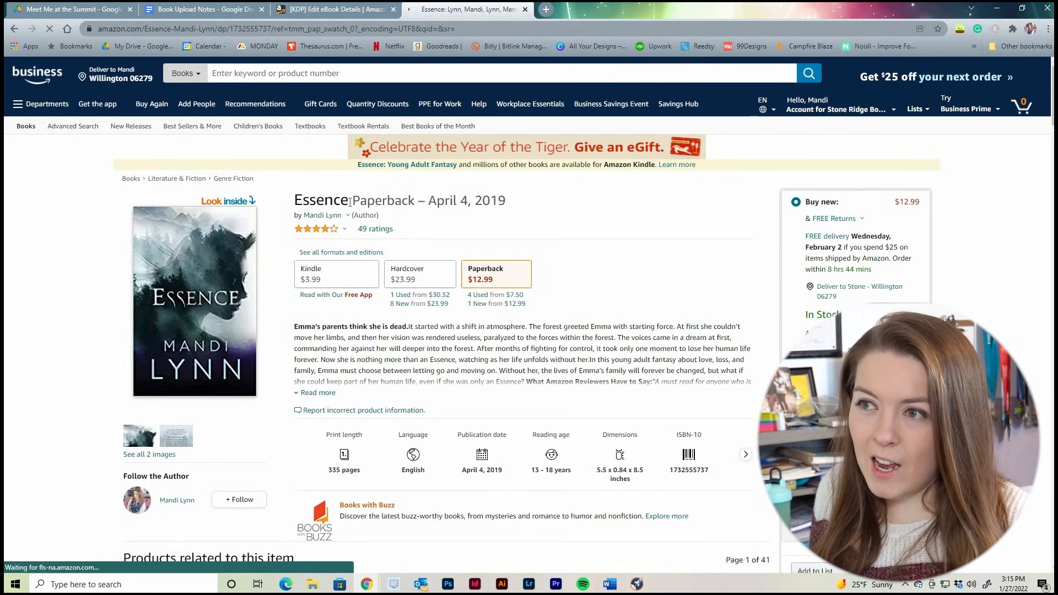
pyautogui.moveTo(352, 200); pyautogui.dragTo(275, 210)
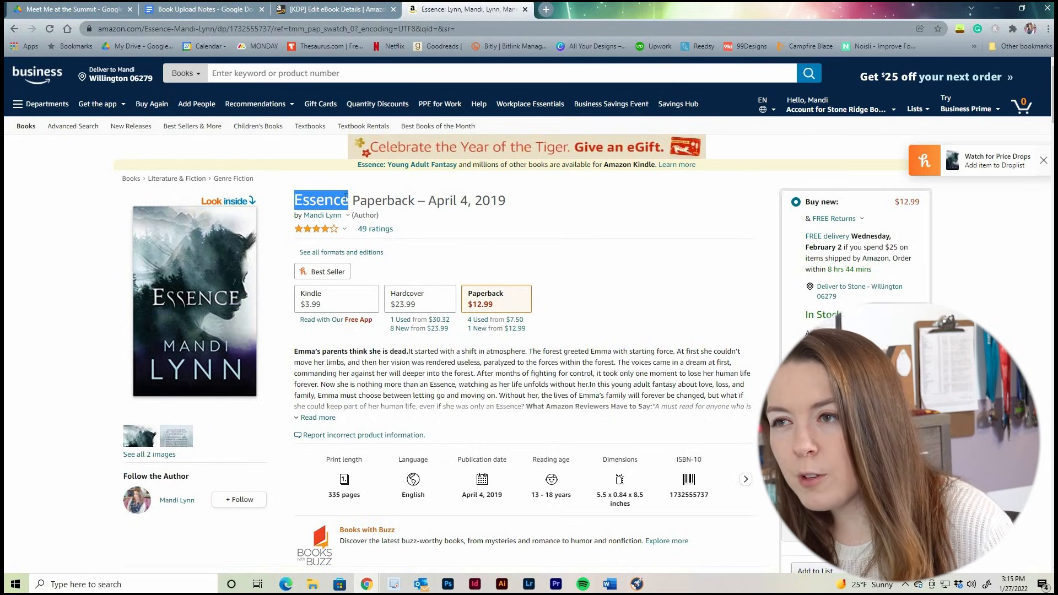
pyautogui.click(555, 244)
pyautogui.moveTo(350, 202); pyautogui.dragTo(287, 203)
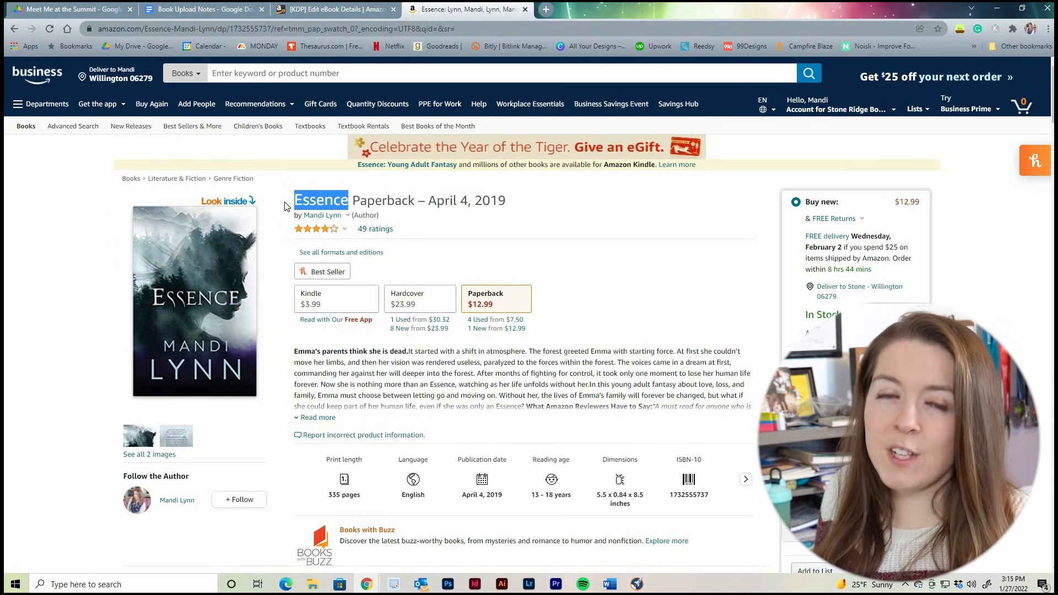
pyautogui.click(359, 306)
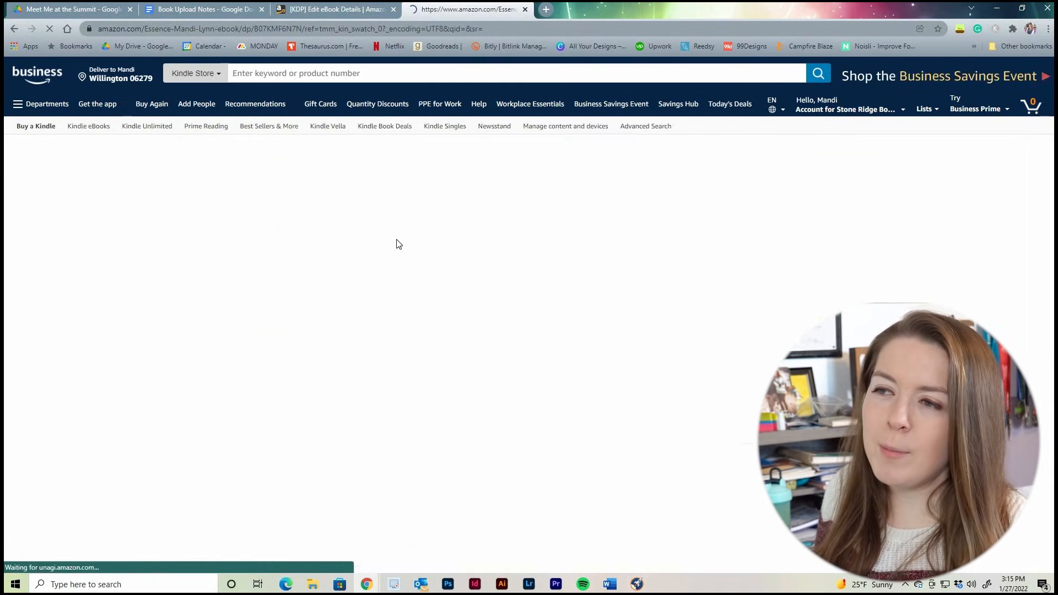
pyautogui.moveTo(356, 189); pyautogui.dragTo(501, 190)
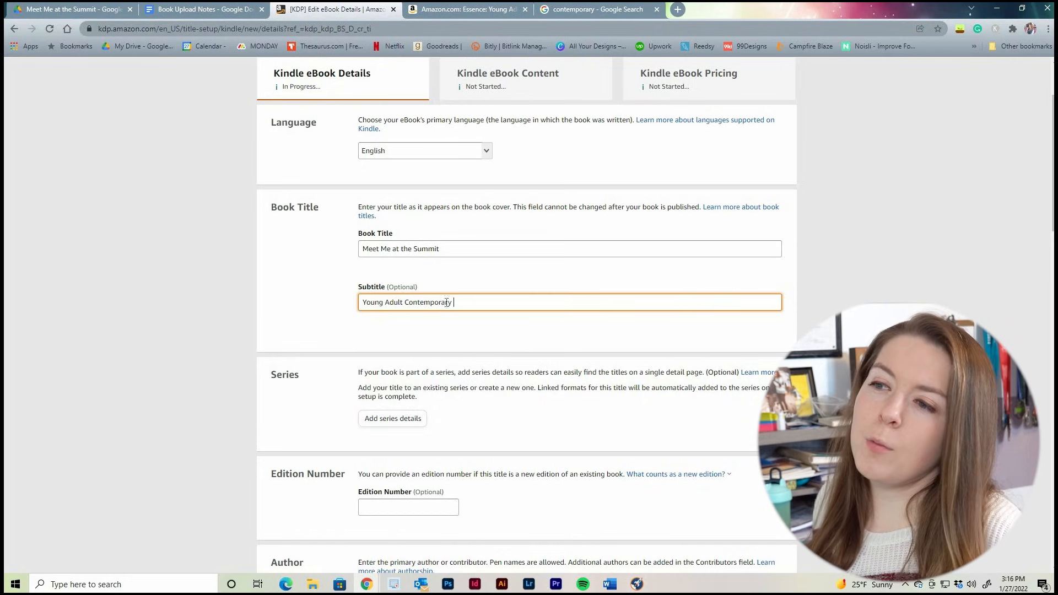
# Back in the KDP eBook details, enter "Young Adult Contemporary" as the subtitle
pyautogui.moveTo(453, 302); pyautogui.dragTo(341, 304)
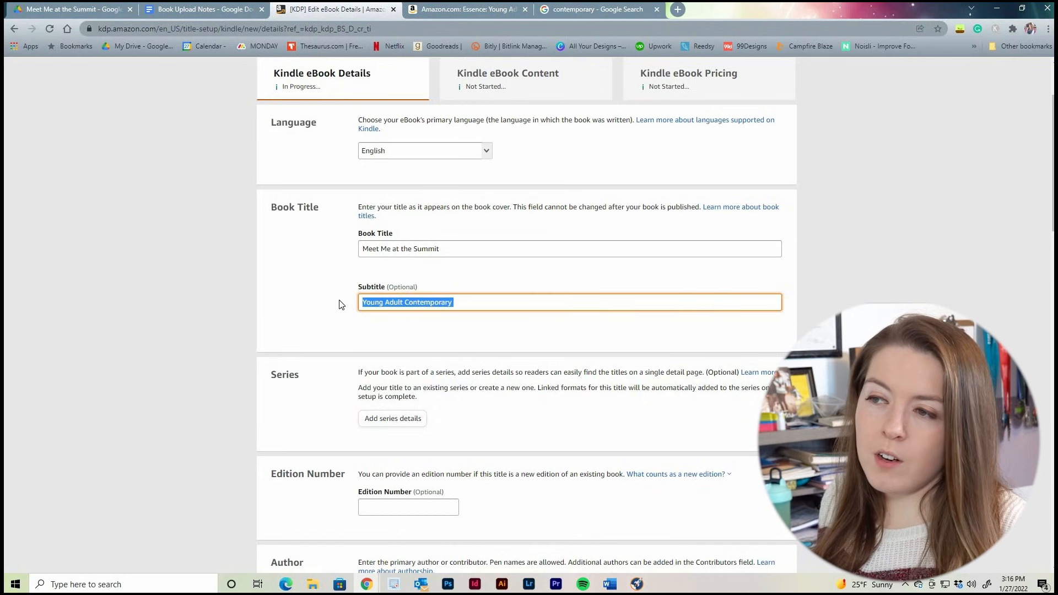
pyautogui.click(481, 305)
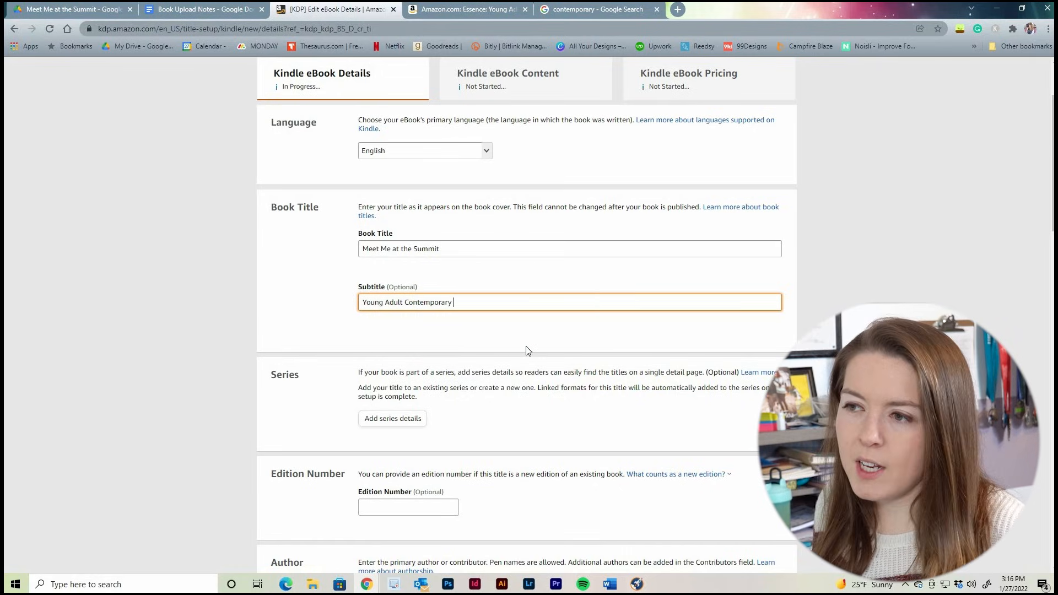
pyautogui.scroll(-2, 527, 350)
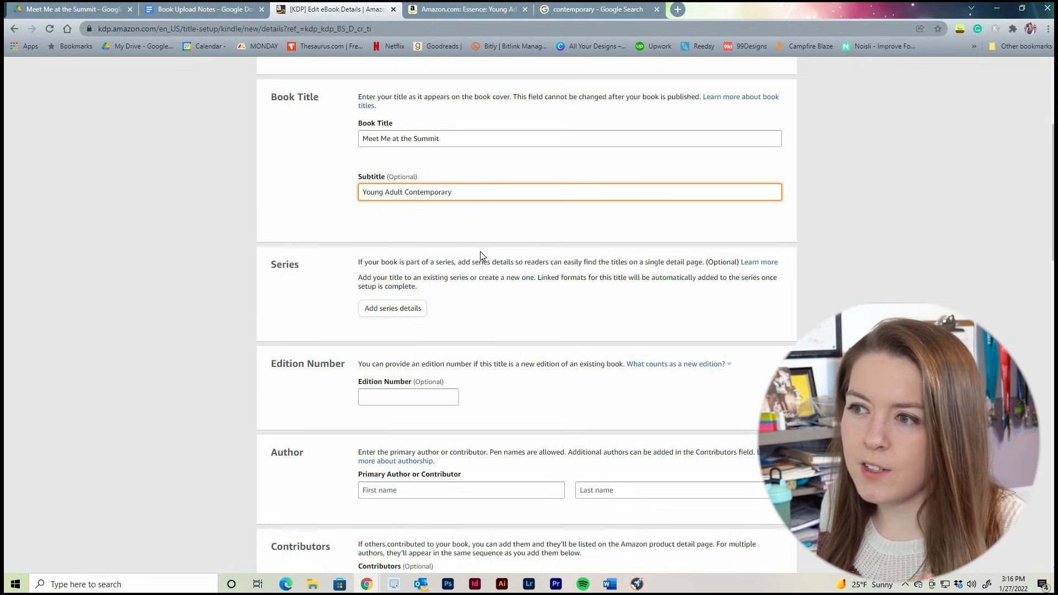
pyautogui.click(473, 271)
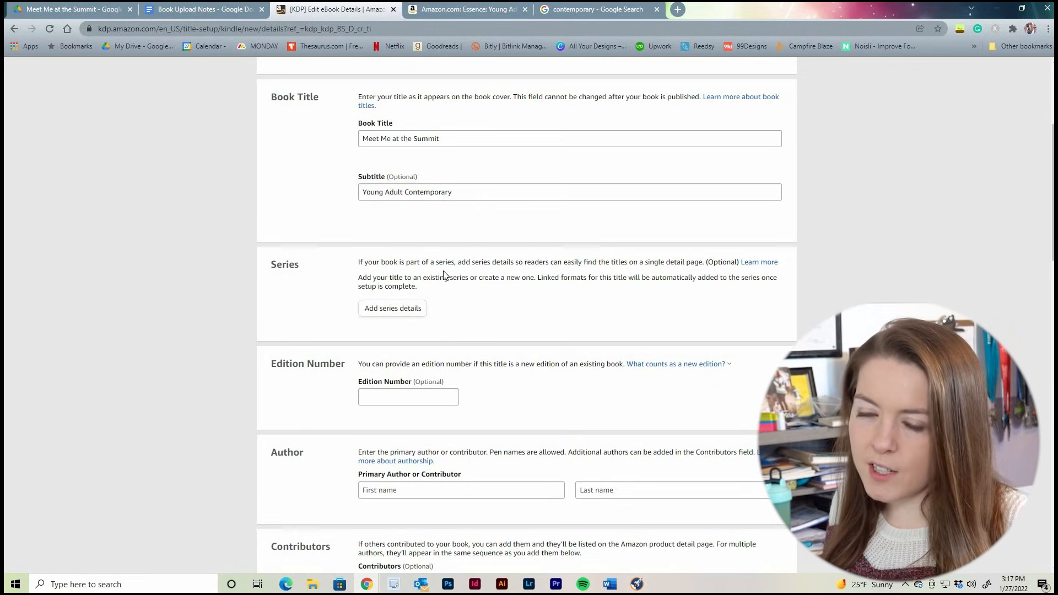
# View the options for adding the title to a series without choosing one, and check the optional edition number field
pyautogui.click(403, 311)
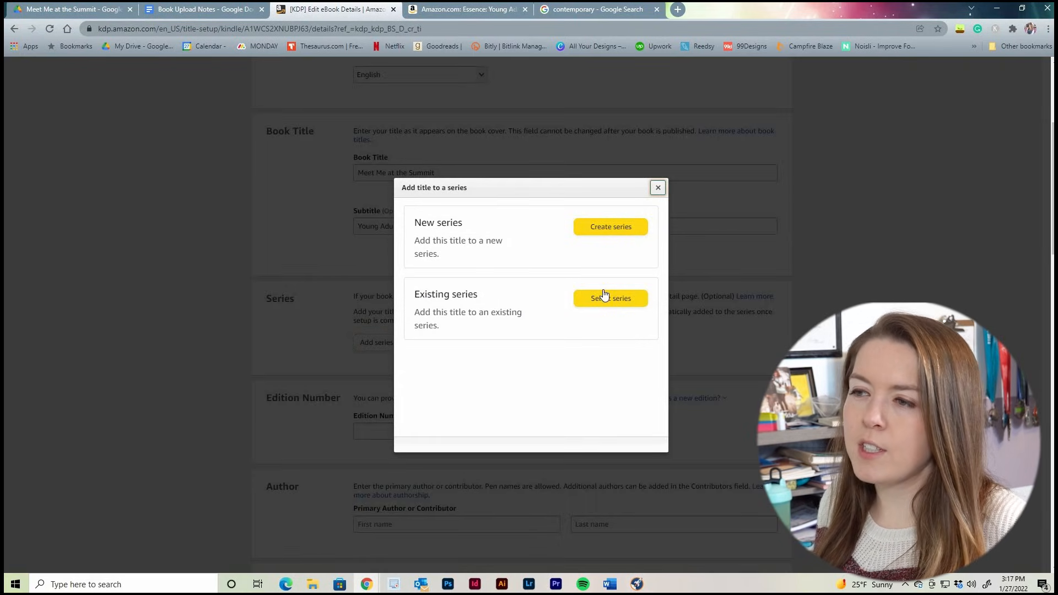
pyautogui.click(657, 188)
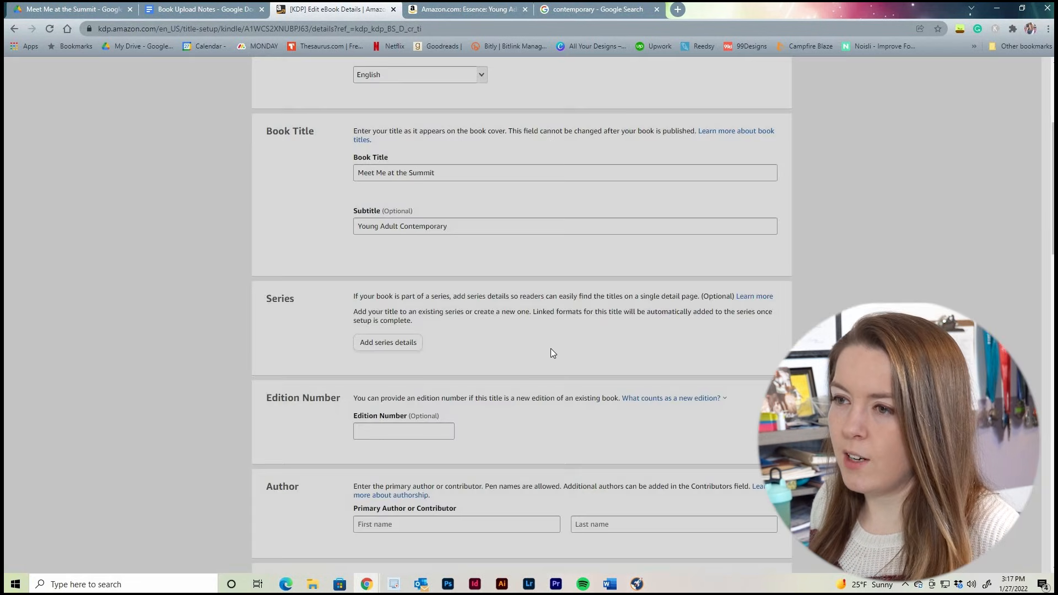
pyautogui.scroll(-4, 517, 300)
pyautogui.click(422, 212)
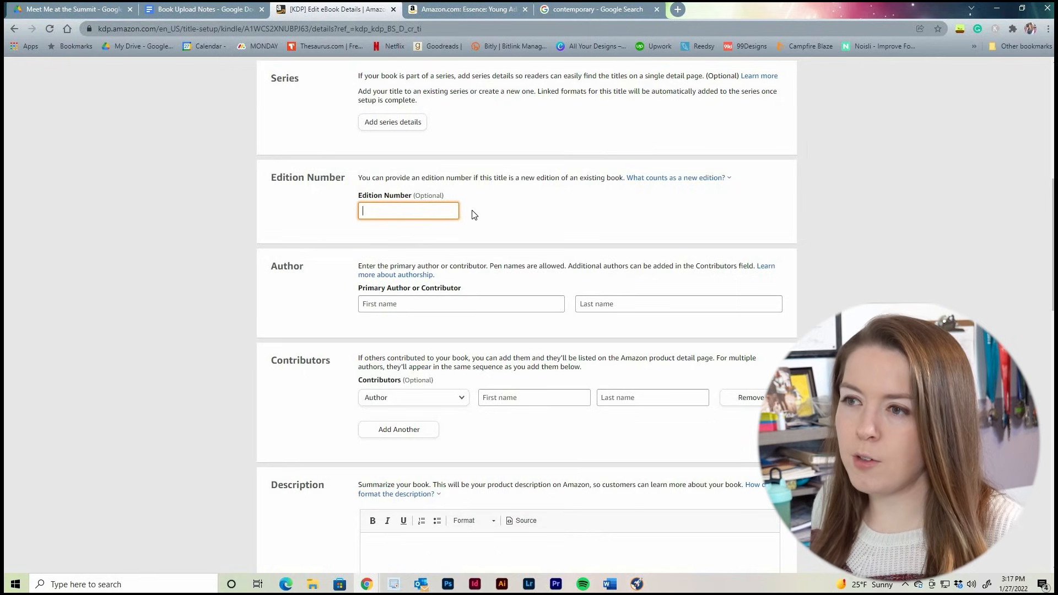
# Enter the primary author's first and last name, leaving the edition number blank
pyautogui.click(441, 318)
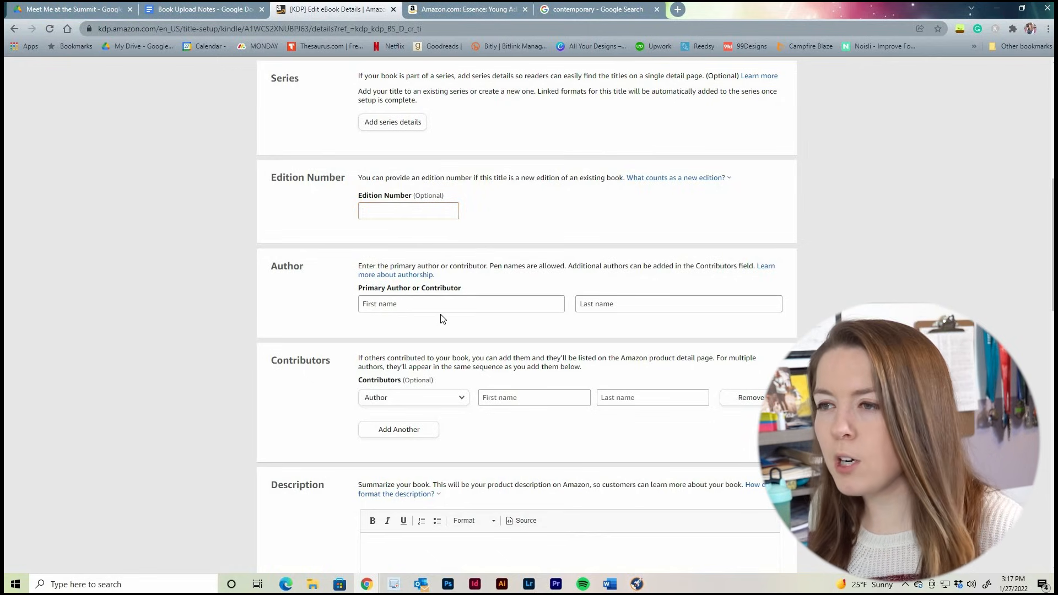
pyautogui.click(481, 303)
pyautogui.click(413, 363)
# Review the available contributor roles without adding a contributor
pyautogui.scroll(-2, 413, 284)
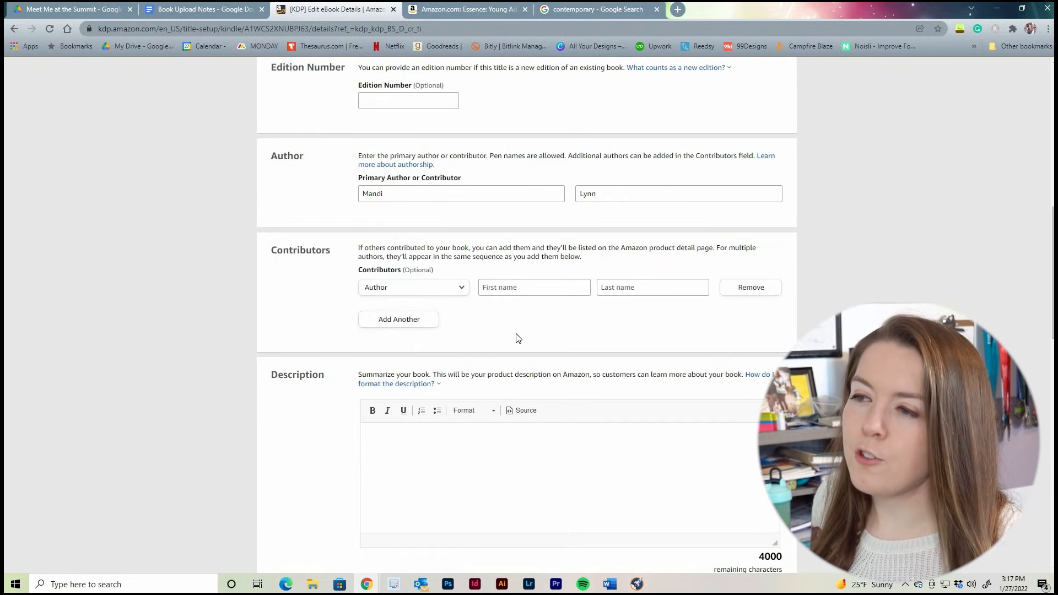
pyautogui.click(448, 291)
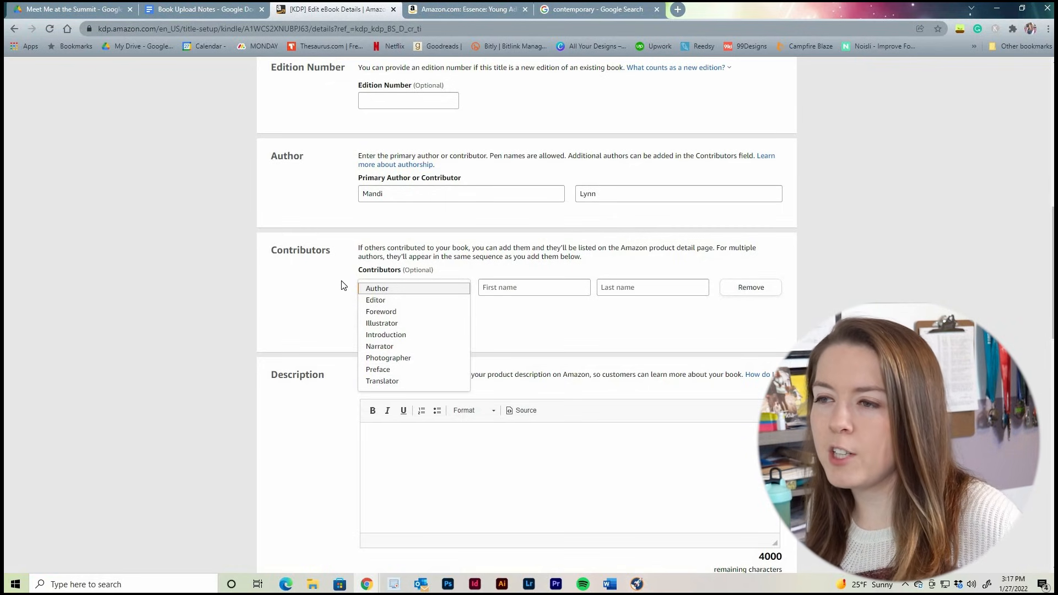
pyautogui.click(421, 286)
pyautogui.click(428, 291)
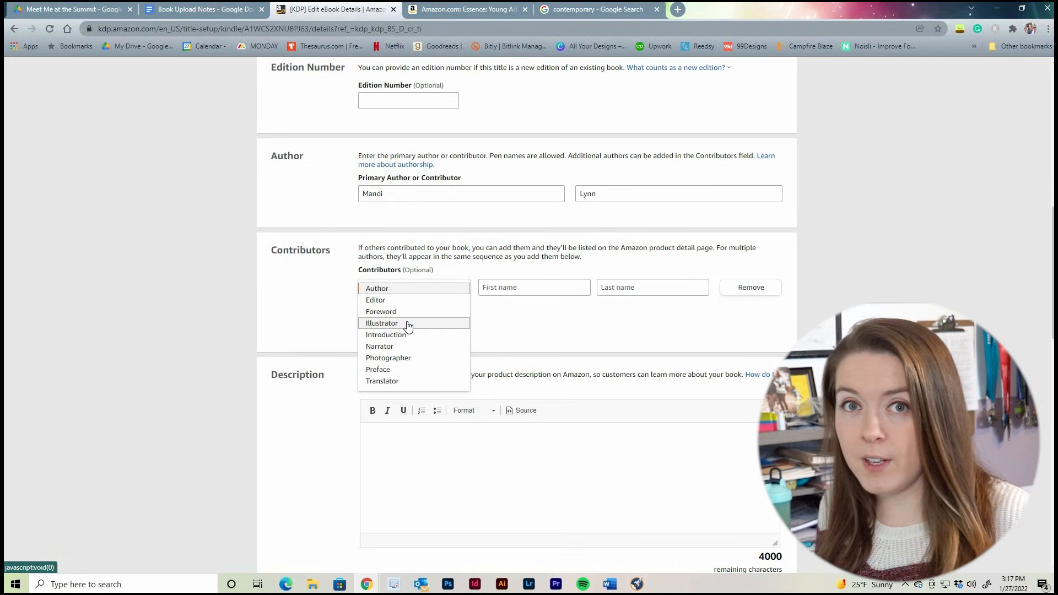
pyautogui.click(607, 317)
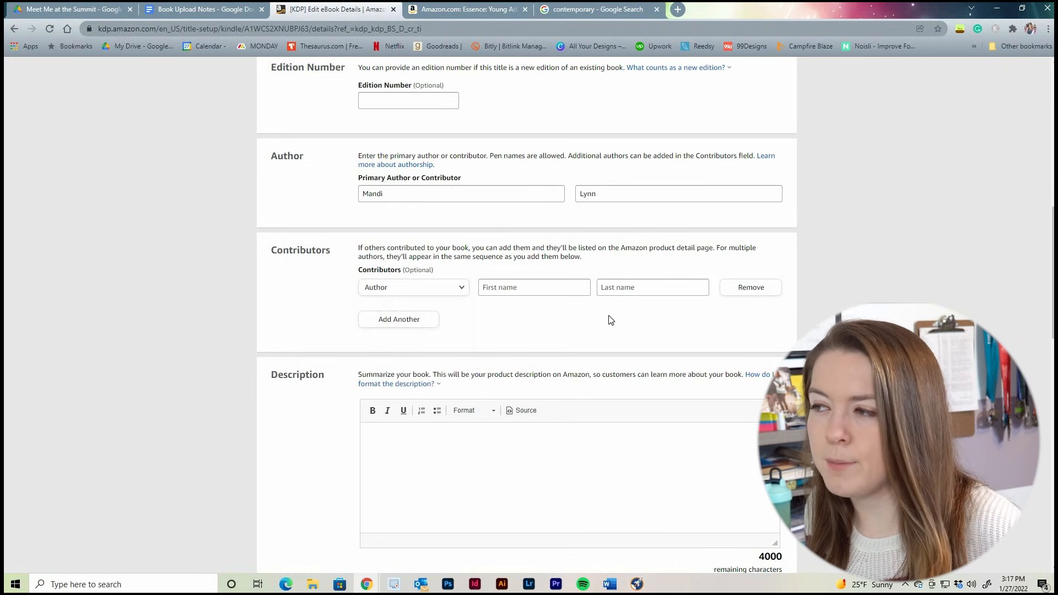
# Go to the book description field, and check the Upload Notes document in Google Docs for the description text
pyautogui.scroll(-3, 545, 306)
pyautogui.click(485, 295)
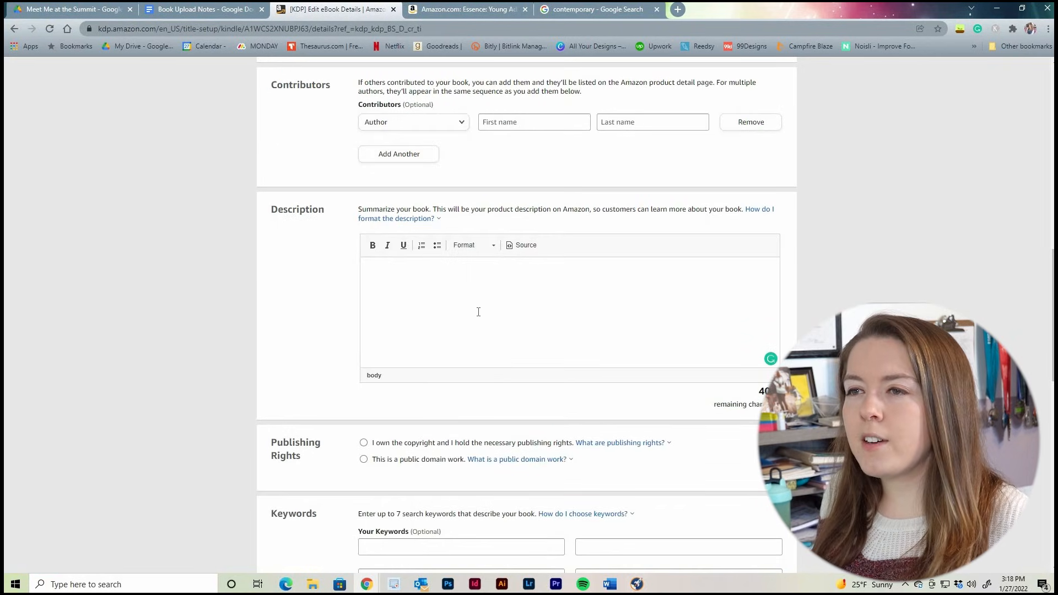
pyautogui.click(198, 9)
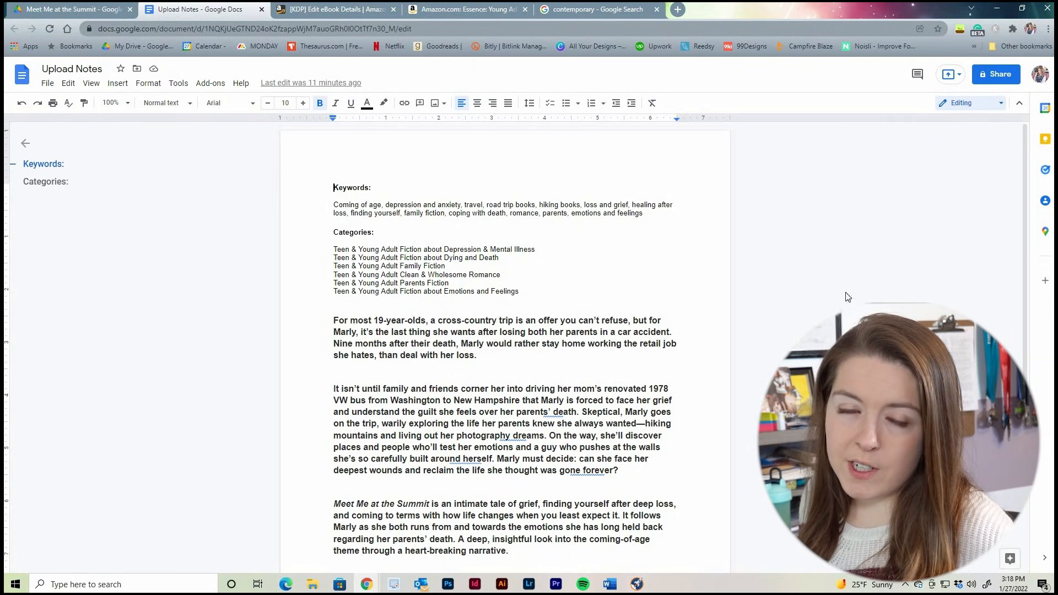
pyautogui.scroll(-3, 713, 473)
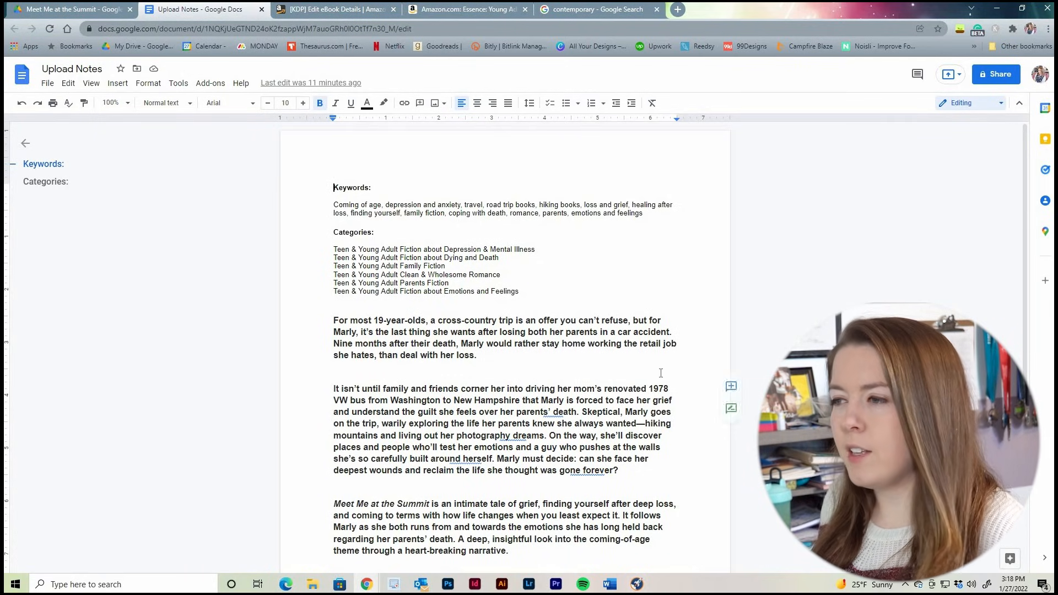
pyautogui.scroll(3, 659, 370)
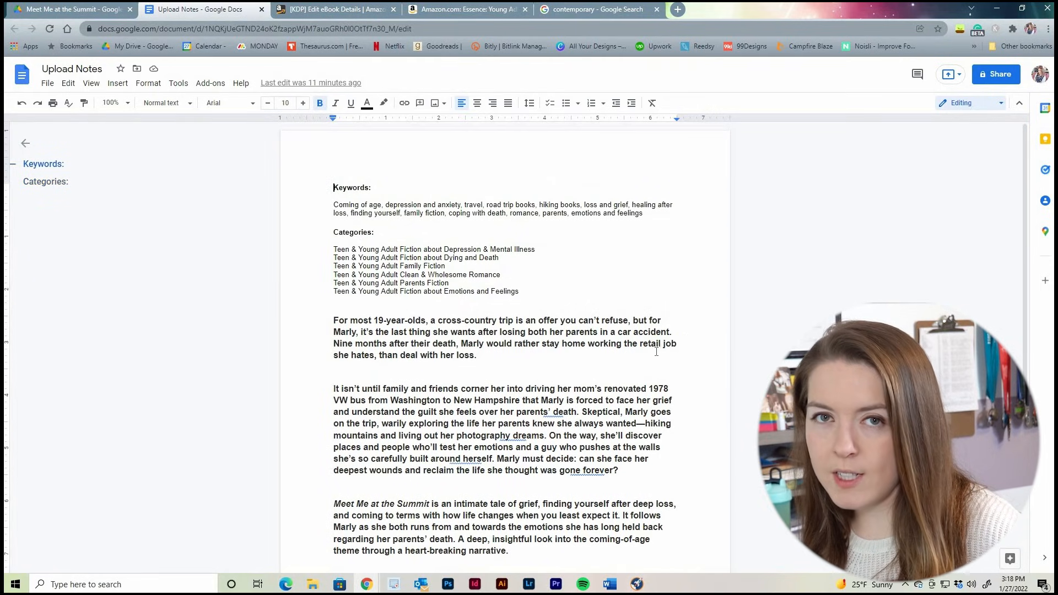
# Look through the files in the Meet Me at the Summit folder in Google Drive, and return to the Upload Notes document
pyautogui.click(43, 15)
pyautogui.scroll(-5, 378, 331)
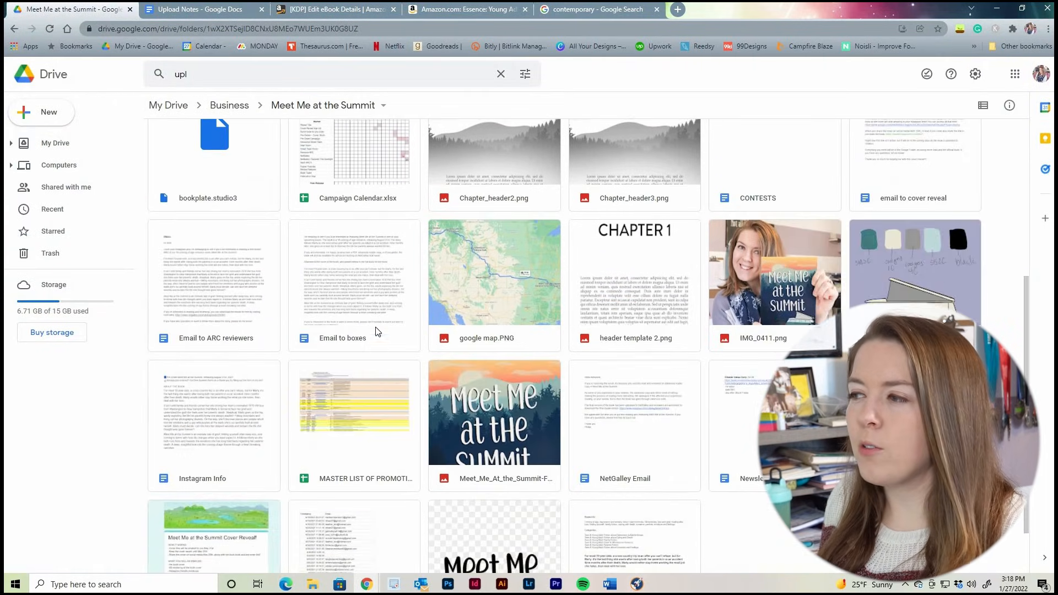
pyautogui.scroll(-1, 377, 330)
pyautogui.scroll(6, 485, 405)
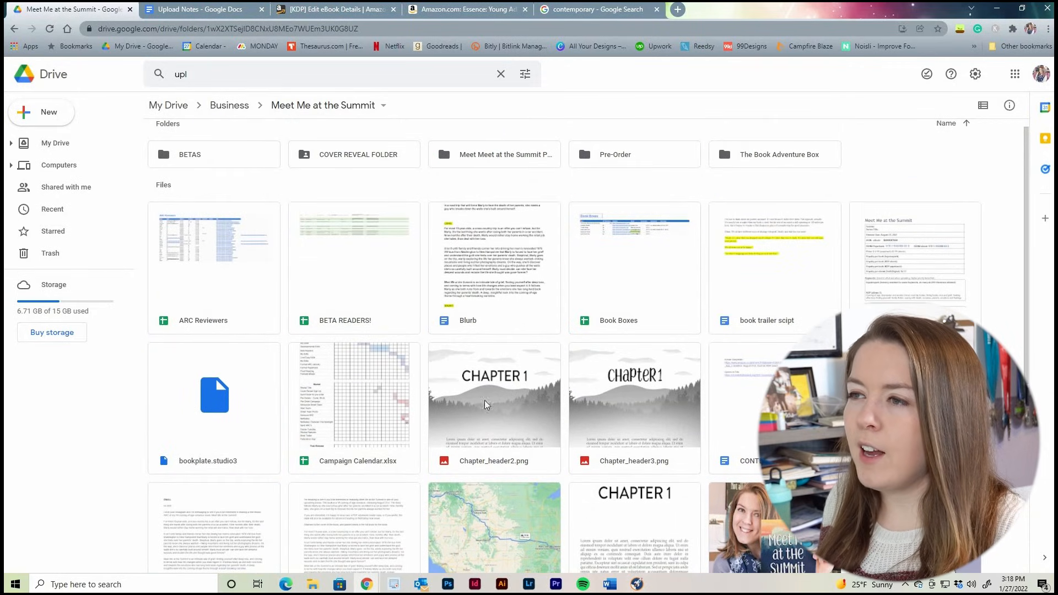
pyautogui.scroll(1, 484, 405)
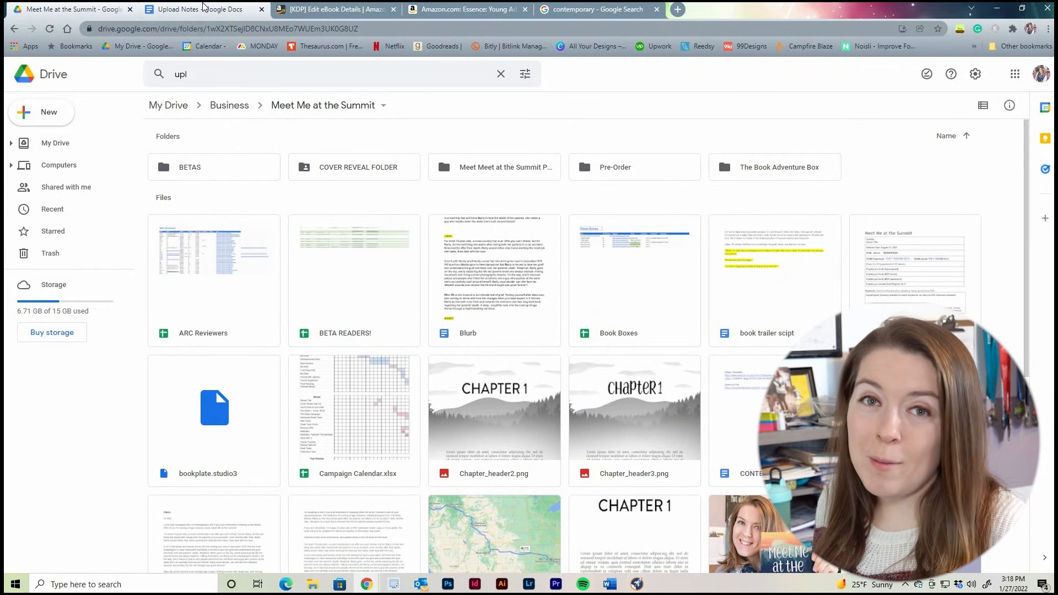
pyautogui.click(204, 8)
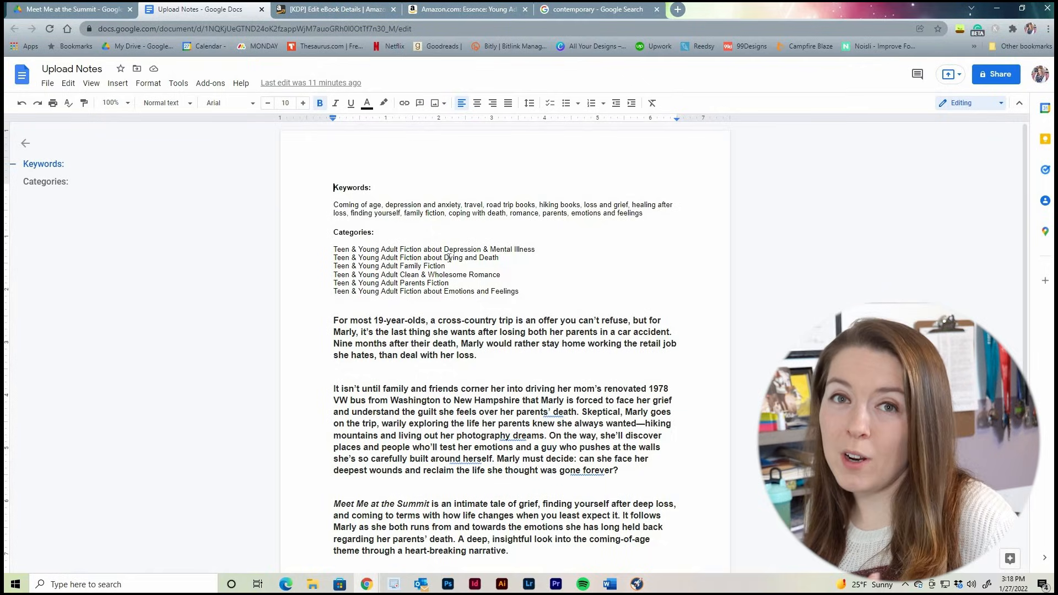
# Copy the three blurb paragraphs from the Upload Notes document into the book's description on the KDP eBook details page
pyautogui.click(336, 10)
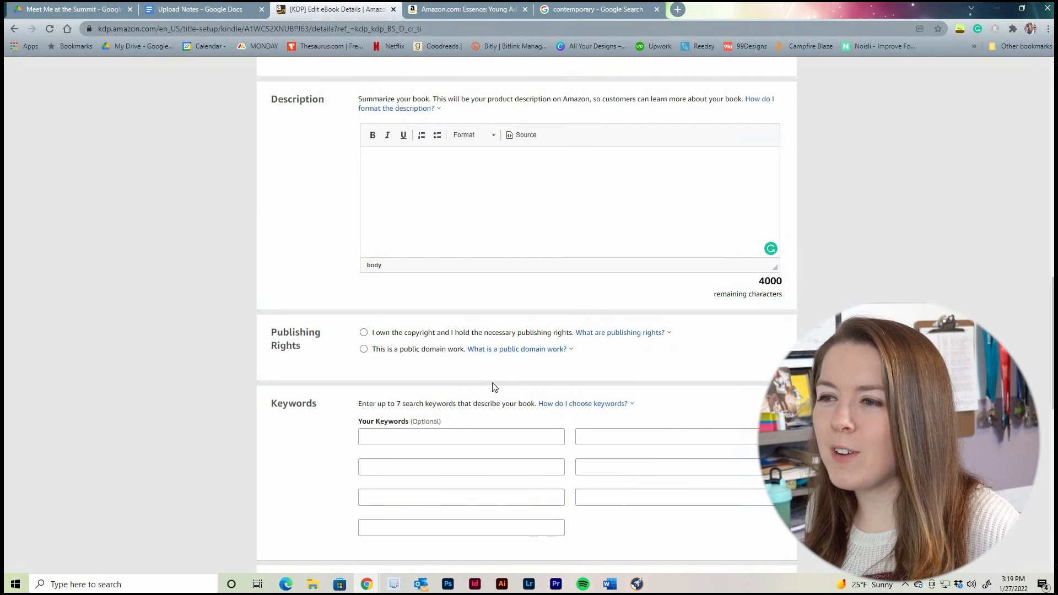
pyautogui.scroll(-2, 436, 326)
pyautogui.scroll(5, 435, 323)
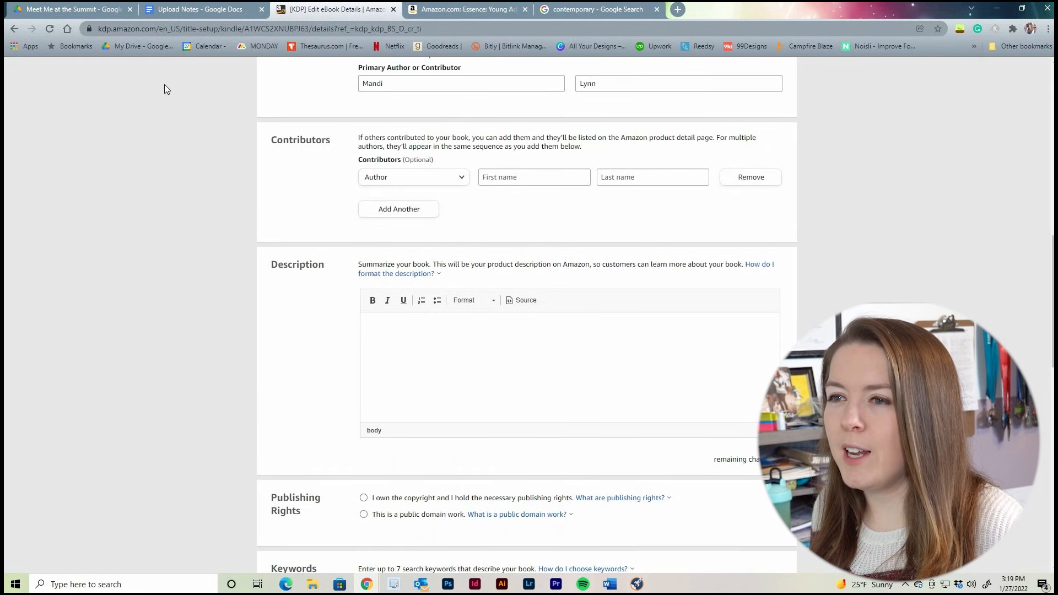
pyautogui.click(193, 8)
pyautogui.scroll(-3, 330, 210)
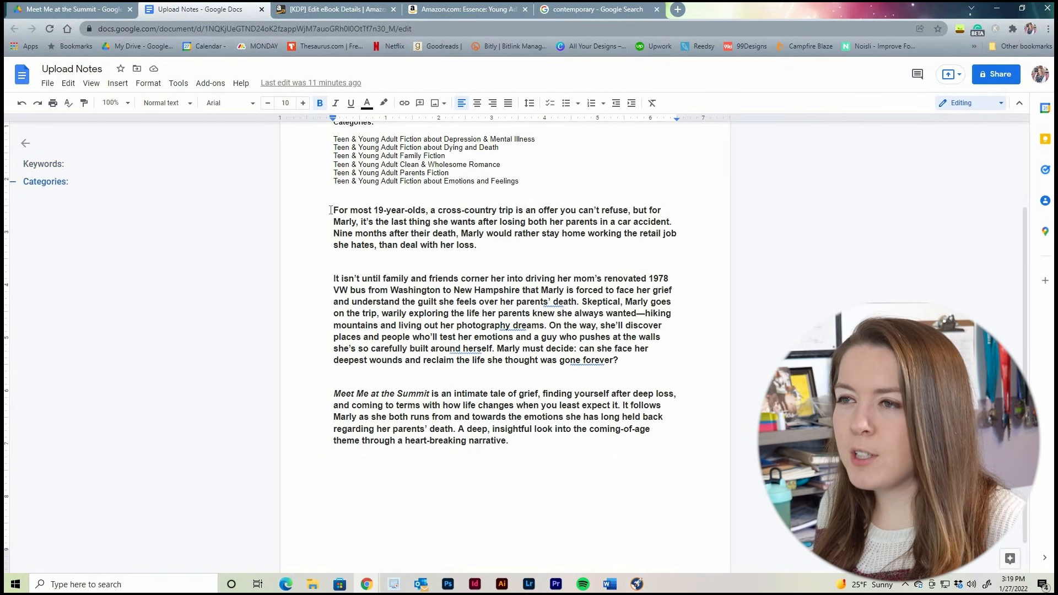
pyautogui.keyDown('shift'); pyautogui.click(508, 441); pyautogui.keyUp('shift')
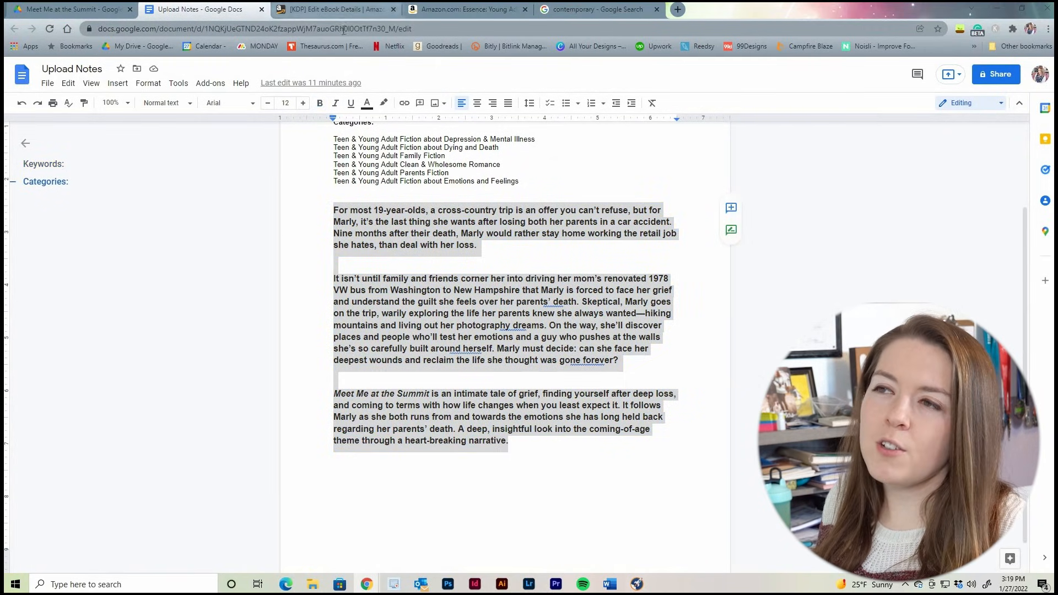
pyautogui.click(335, 5)
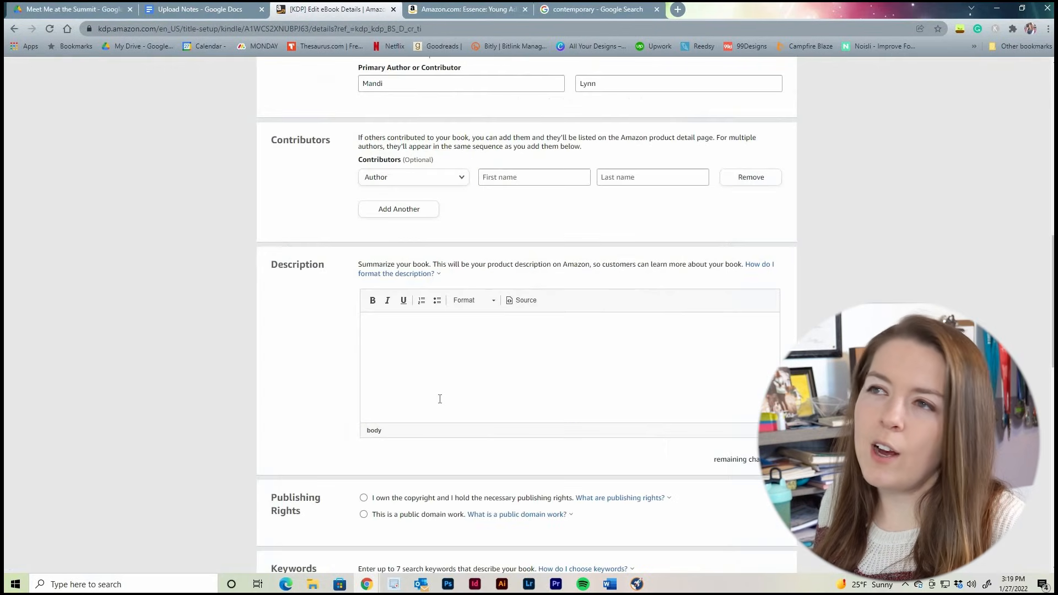
pyautogui.click(418, 336)
pyautogui.hotkey('ctrl', 'v')
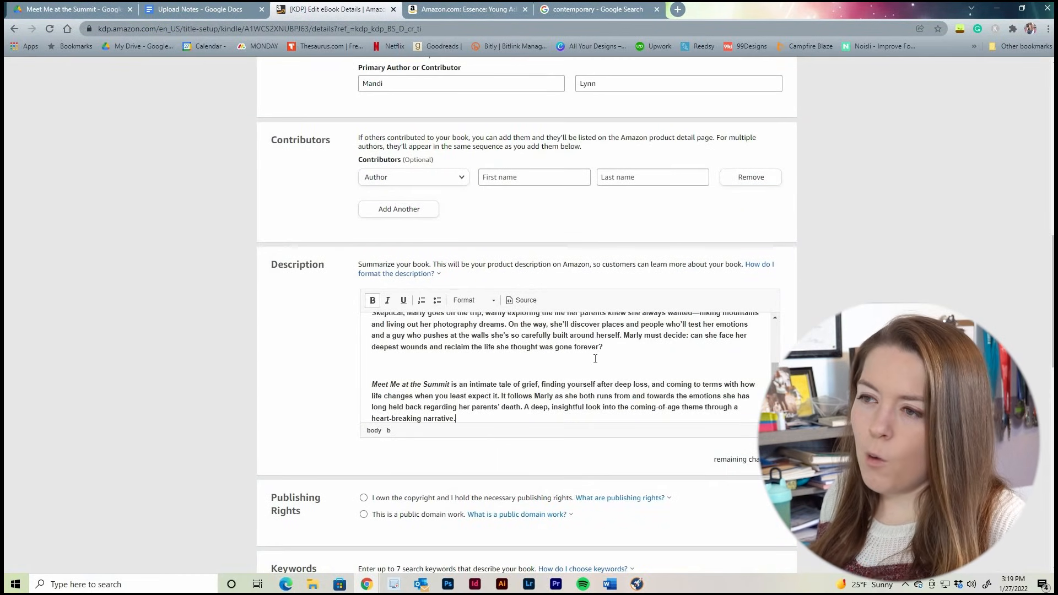
# Remove the bold formatting from the entire book description
pyautogui.moveTo(595, 358); pyautogui.dragTo(429, 371)
pyautogui.click(400, 368)
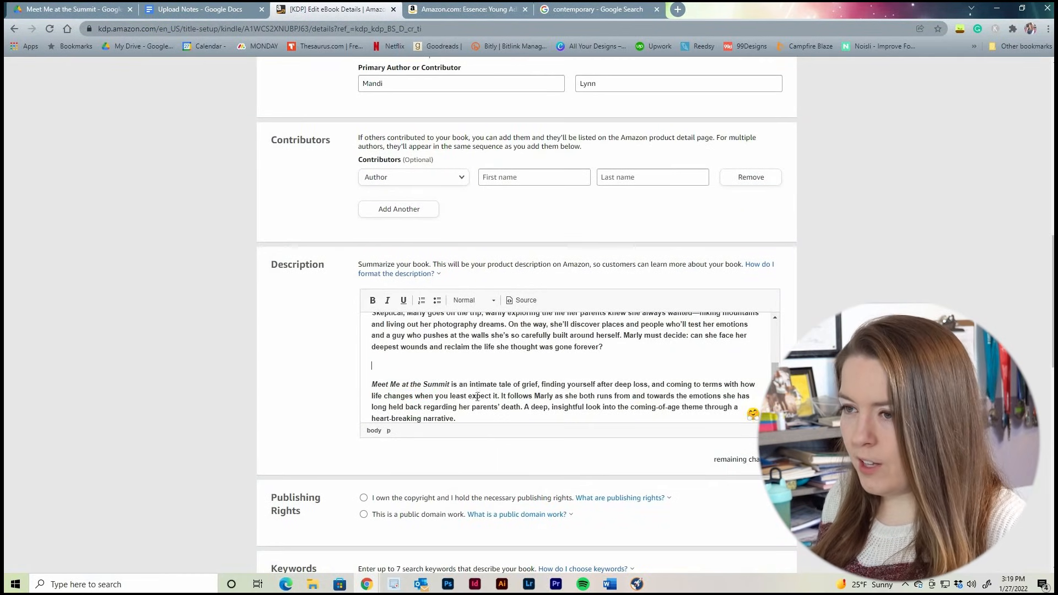
pyautogui.scroll(-1, 472, 409)
pyautogui.hotkey('ctrl', 'a')
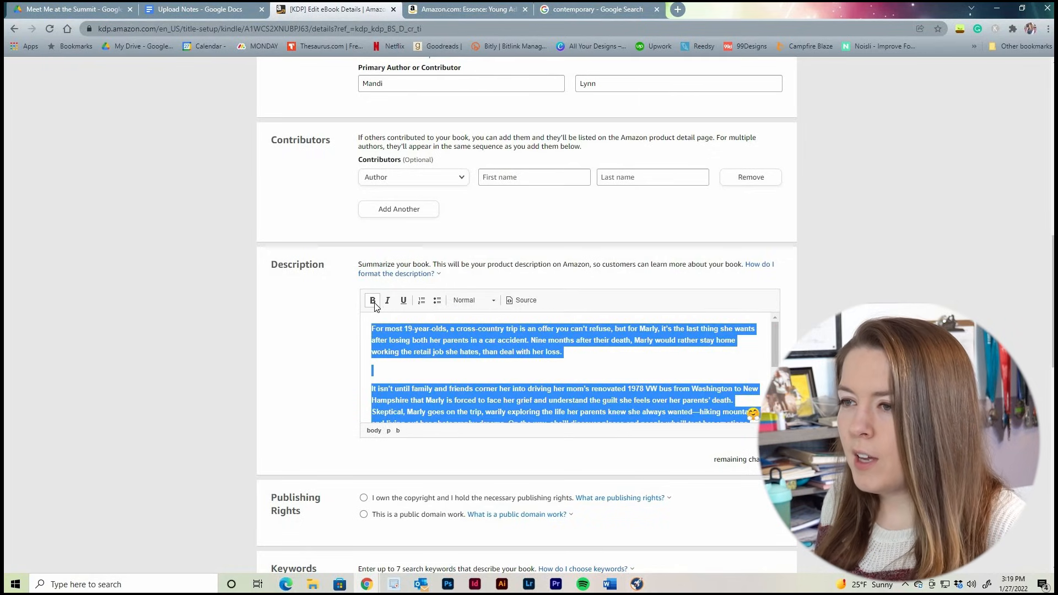
pyautogui.click(373, 300)
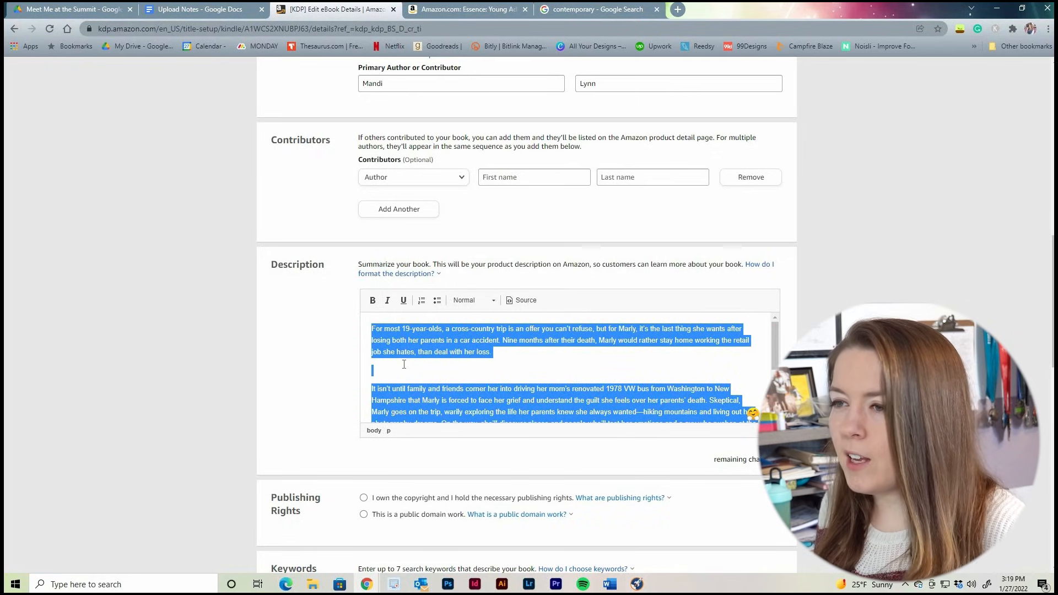
pyautogui.click(404, 364)
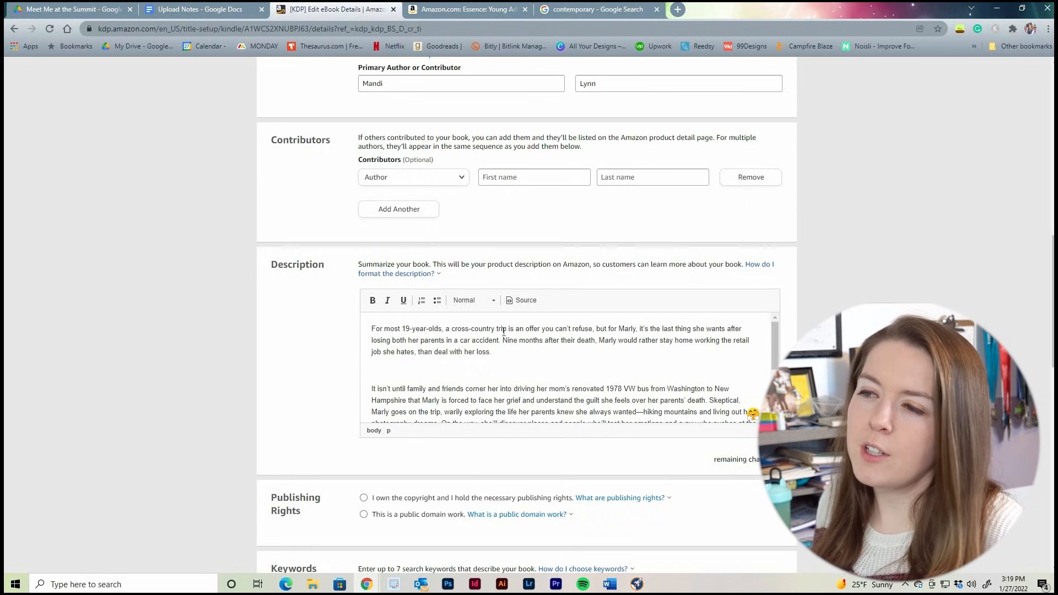
# Declare ownership of the copyright and the necessary publishing rights, and go on to the keywords section
pyautogui.scroll(-4, 504, 332)
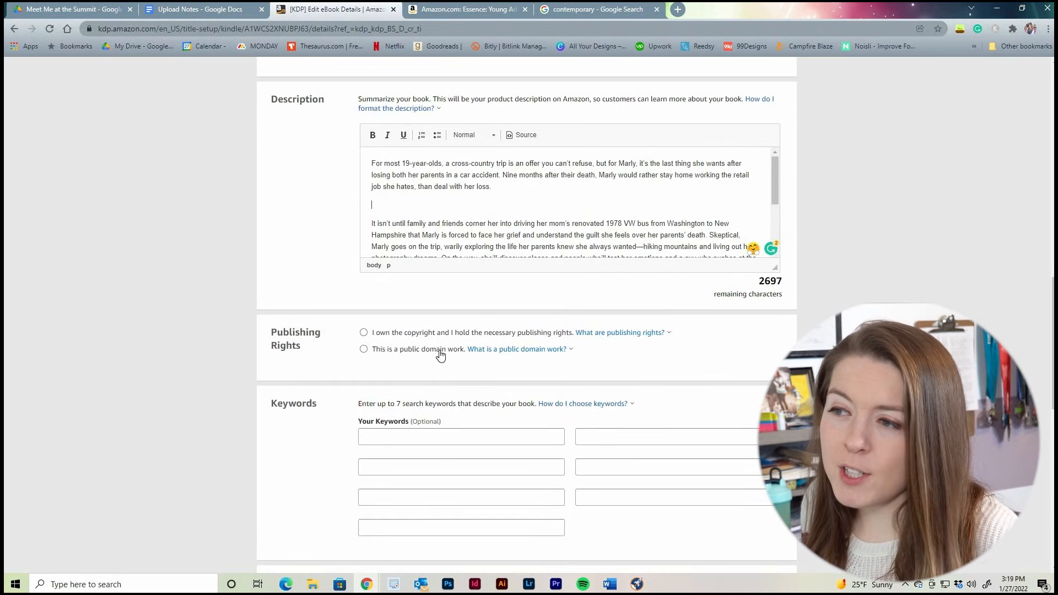
pyautogui.click(380, 335)
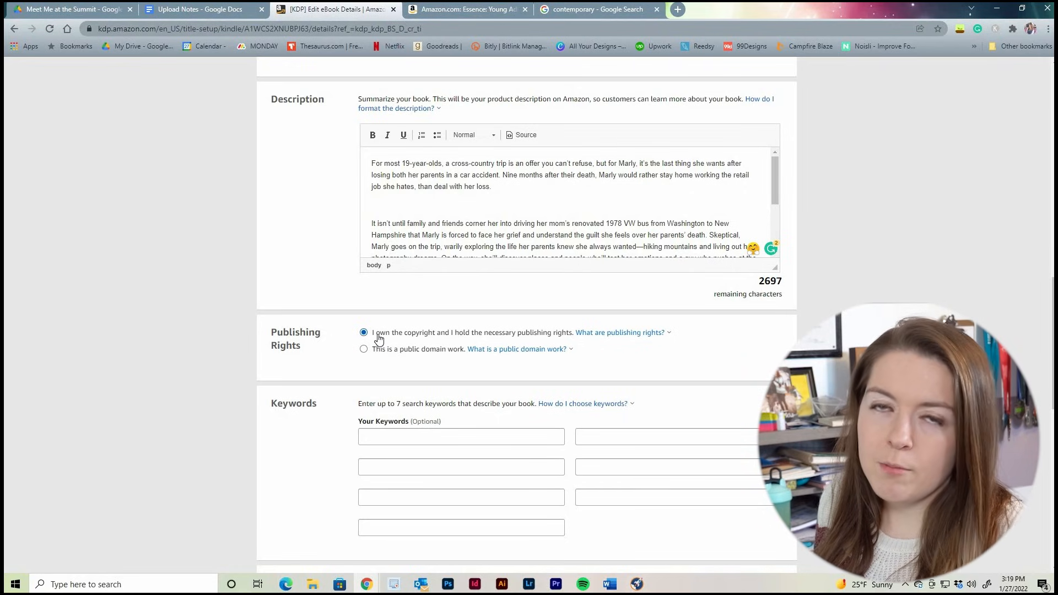
pyautogui.scroll(-4, 417, 204)
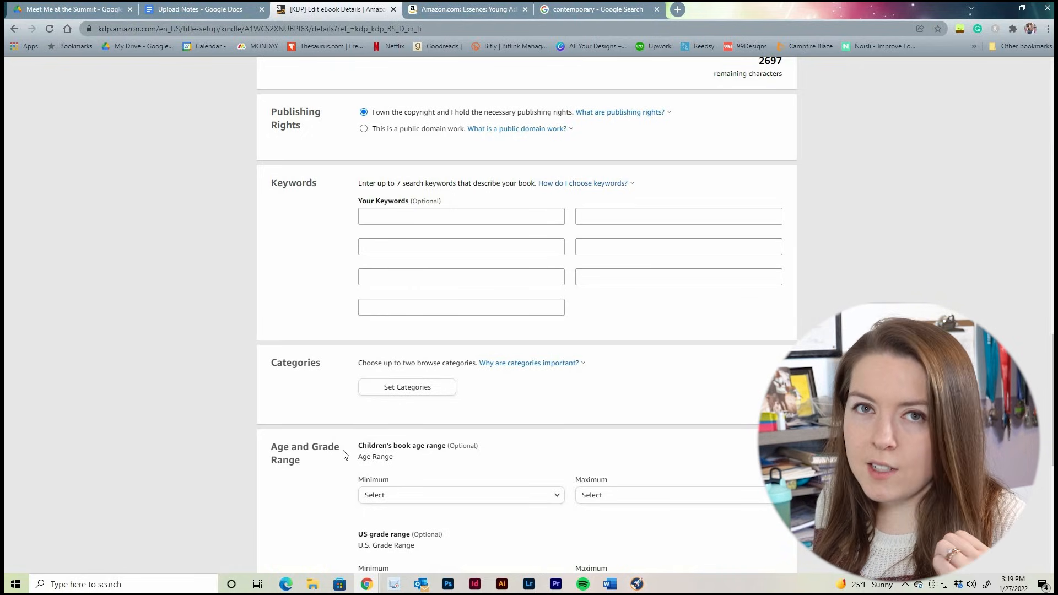
# Switch to Publisher Rocket and look up the Teen & Young Adult entry in its category search
pyautogui.click(631, 585)
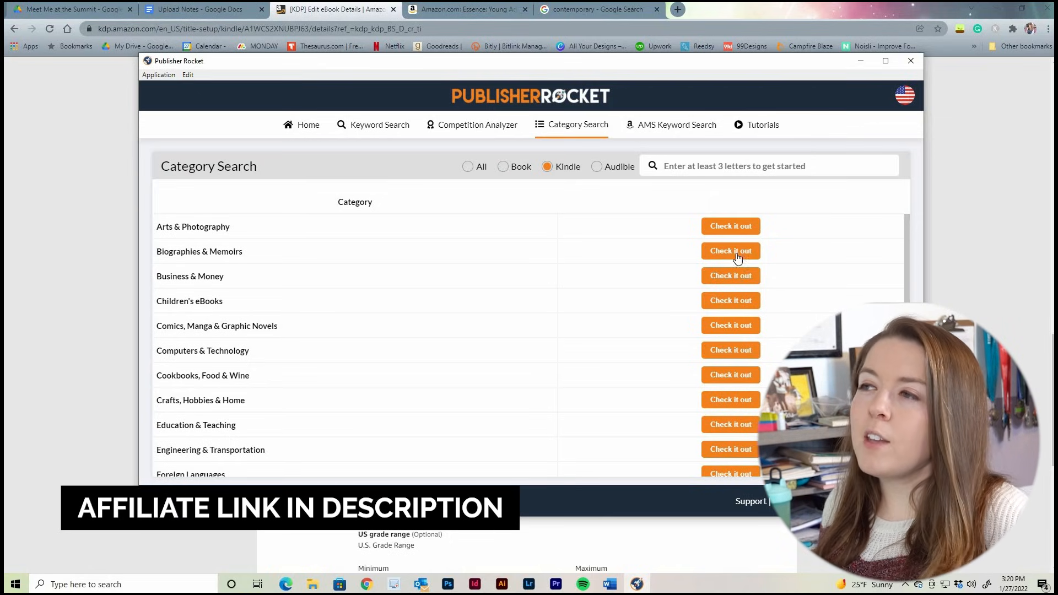
pyautogui.click(399, 129)
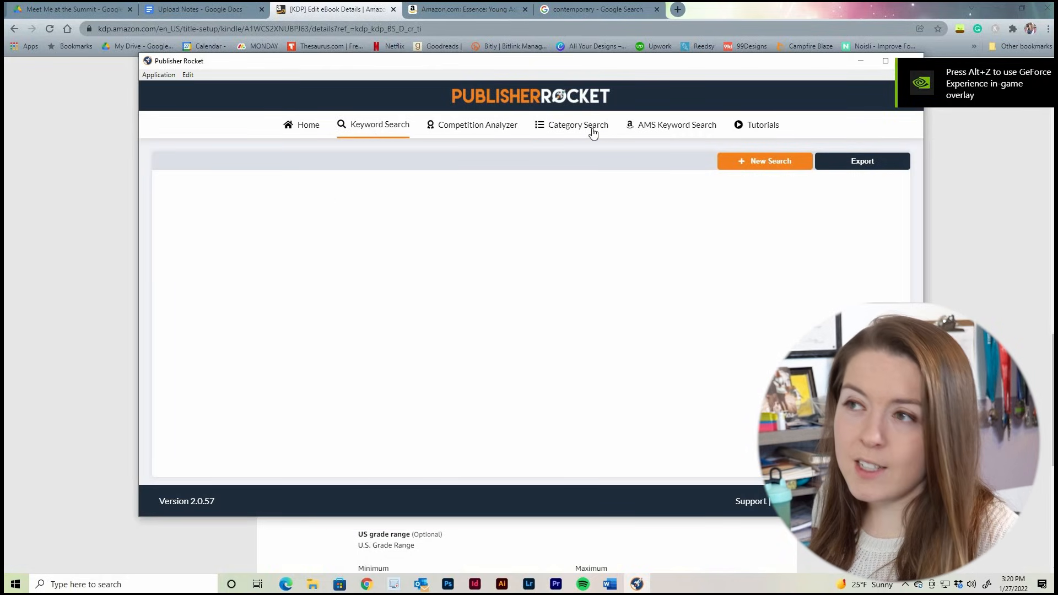
pyautogui.click(630, 118)
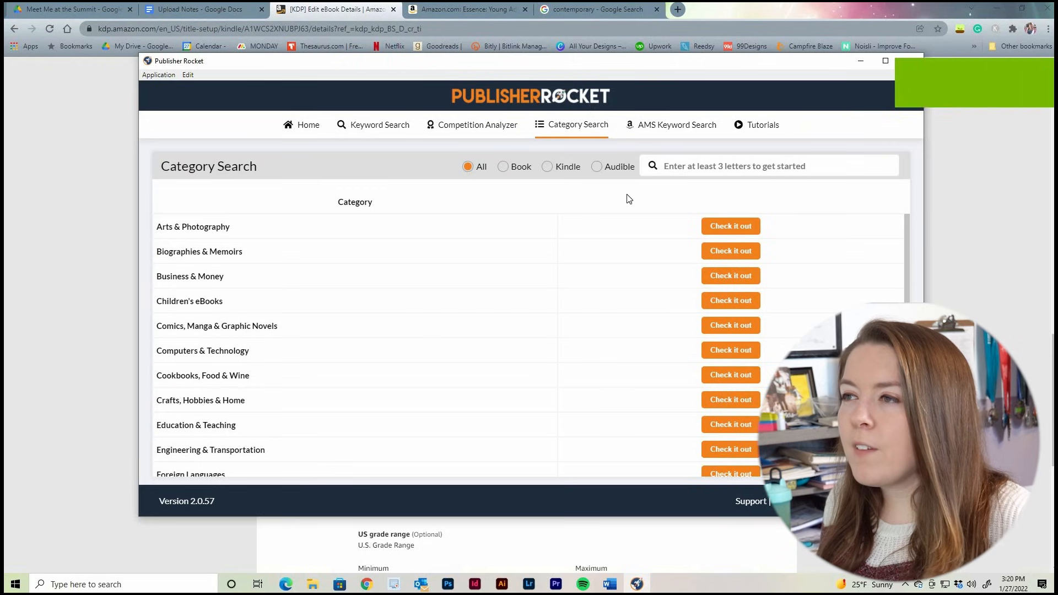
pyautogui.scroll(-6, 368, 305)
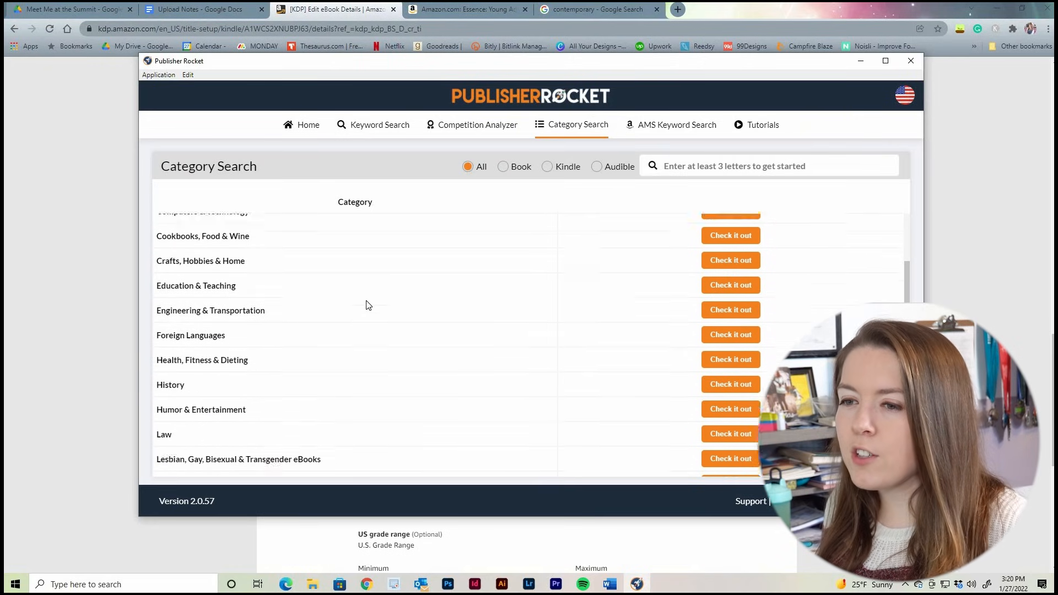
pyautogui.scroll(-2, 390, 298)
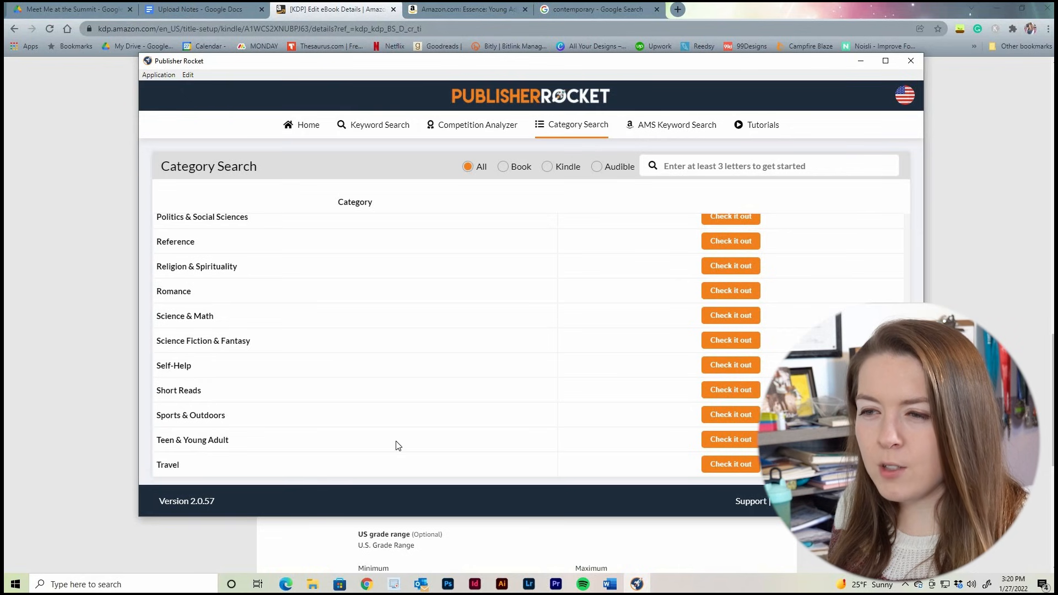
pyautogui.click(749, 440)
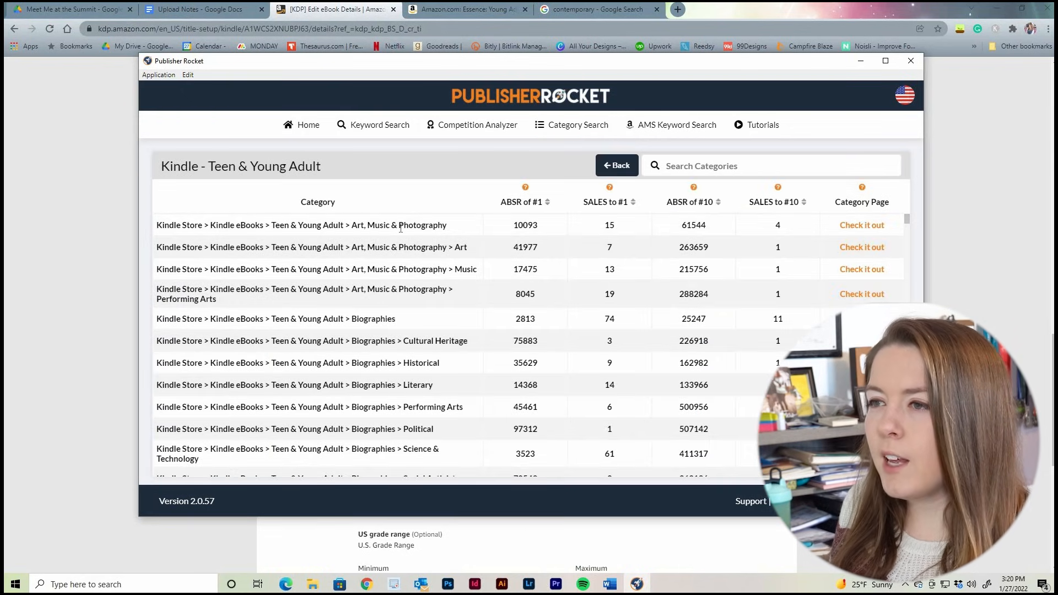
# Browse the Kindle Teen & Young Adult categories and filter them for "romance"
pyautogui.scroll(-10, 400, 228)
pyautogui.scroll(-8, 402, 277)
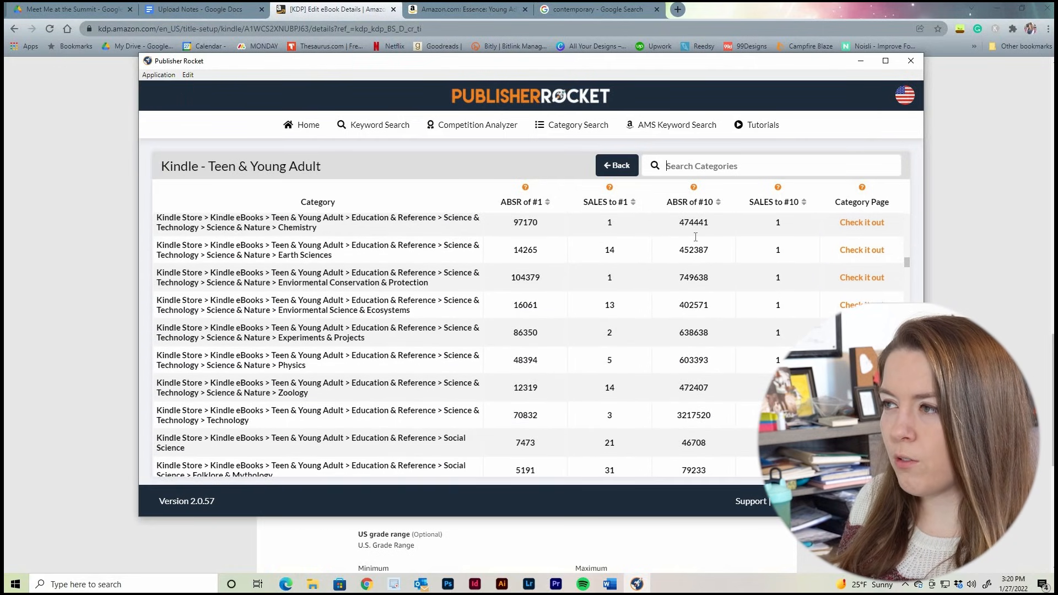
pyautogui.write('romance')
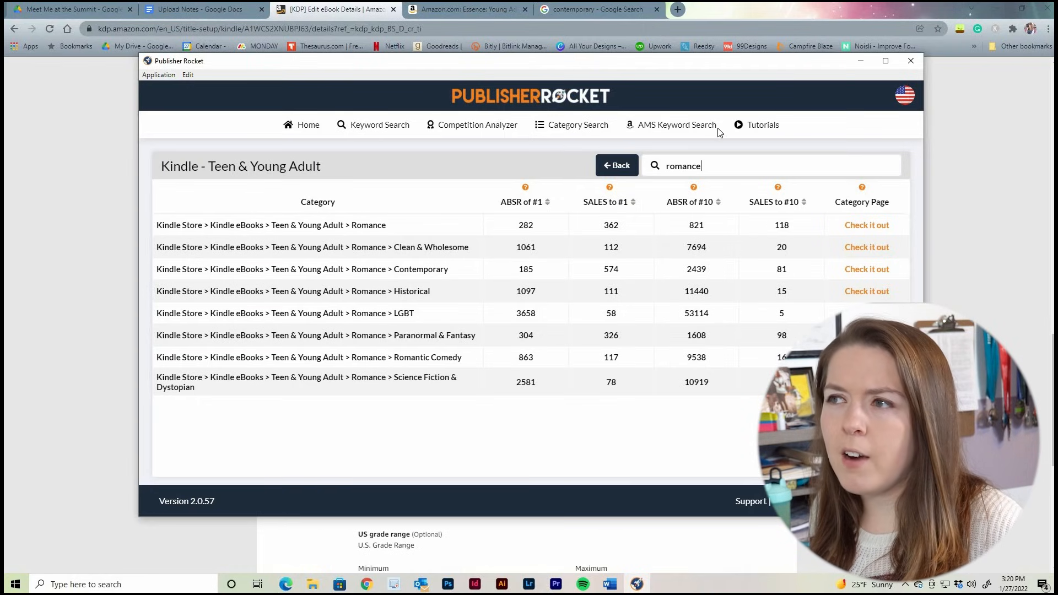
# Return to the main category list and view it for the Book and Audible formats
pyautogui.click(619, 167)
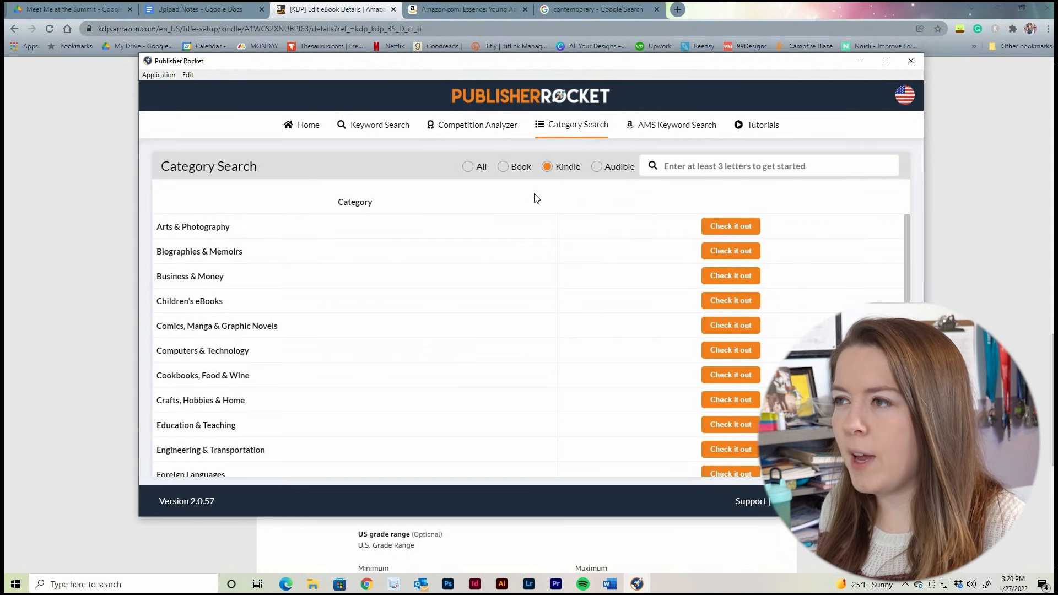
pyautogui.click(504, 169)
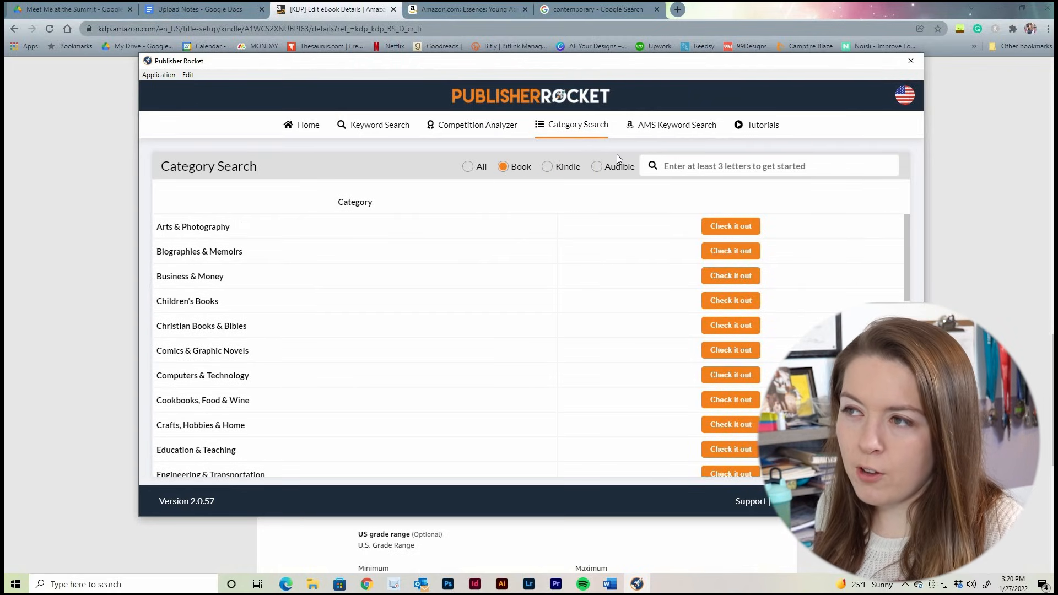
pyautogui.click(597, 170)
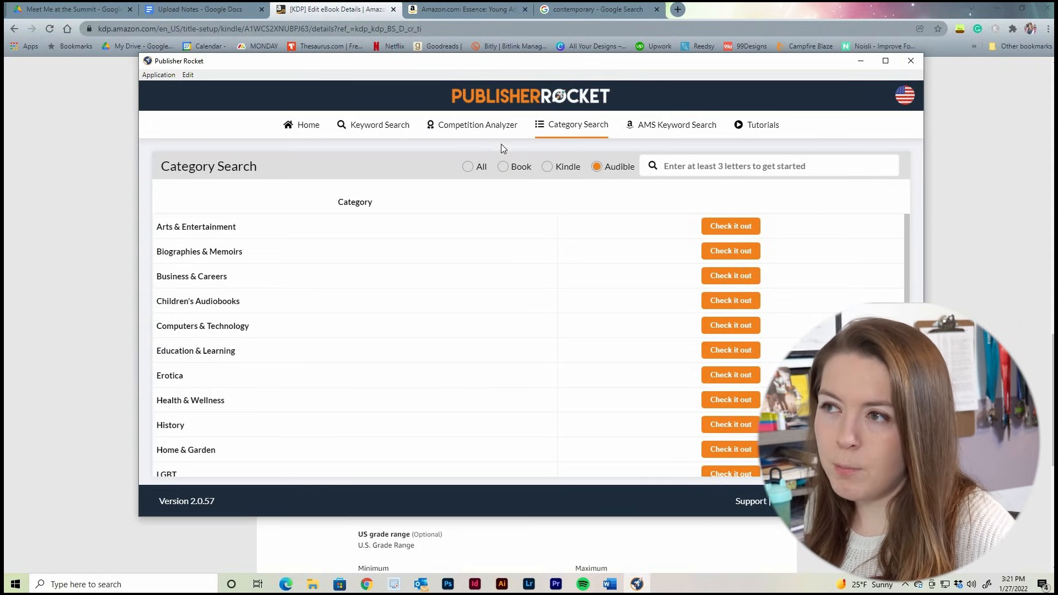
# Run a keyword search for "romance" across all formats and look through its data
pyautogui.click(371, 127)
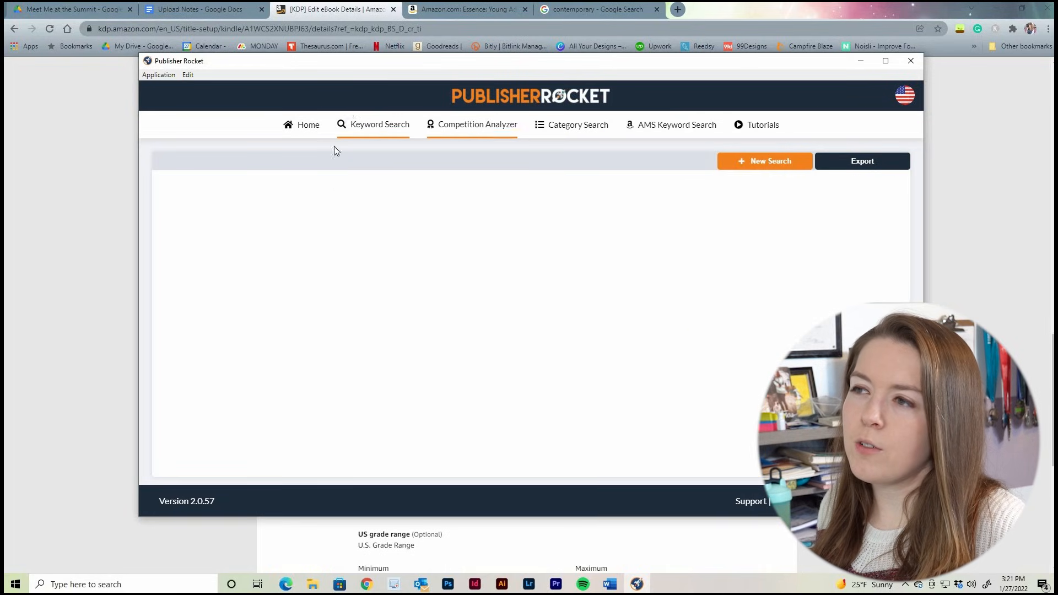
pyautogui.write('romance')
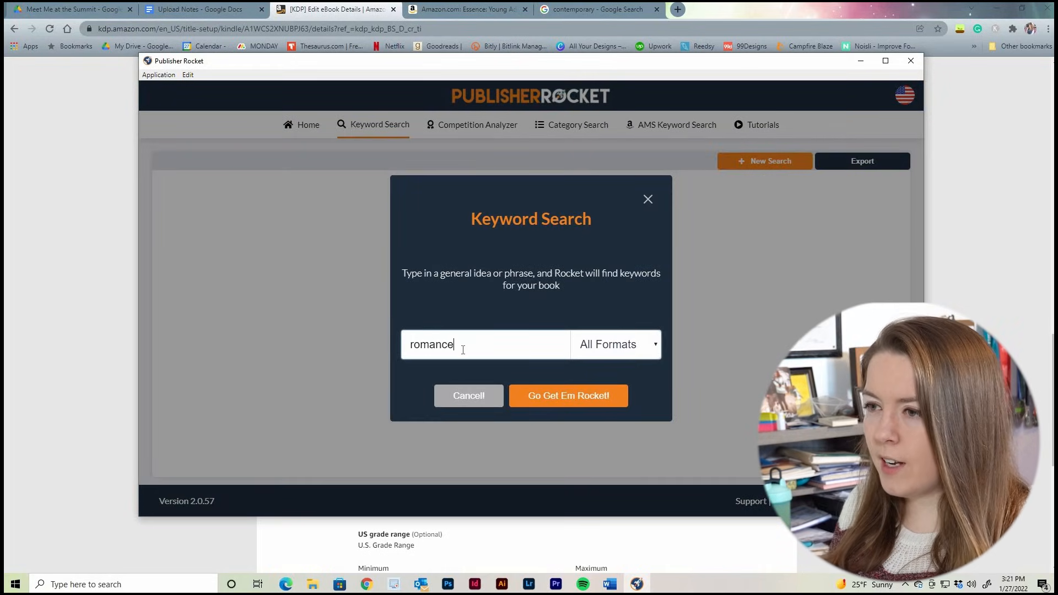
pyautogui.press('Return')
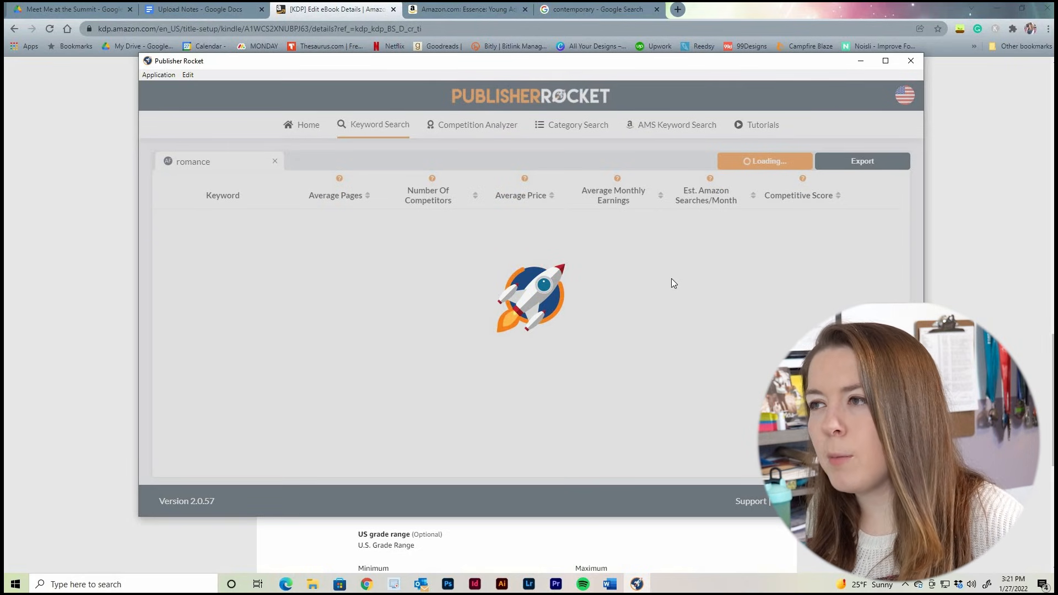
pyautogui.scroll(-10, 373, 366)
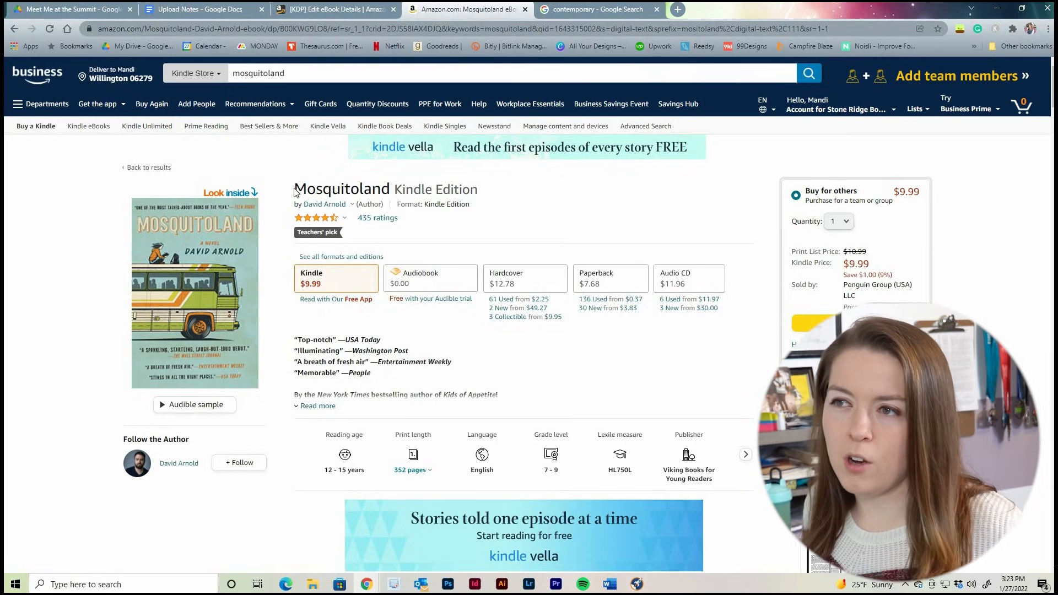
# Examine the product details and best-seller categories of the comparable Kindle book Mosquitoland on Amazon
pyautogui.moveTo(294, 190); pyautogui.dragTo(360, 191)
pyautogui.click(393, 196)
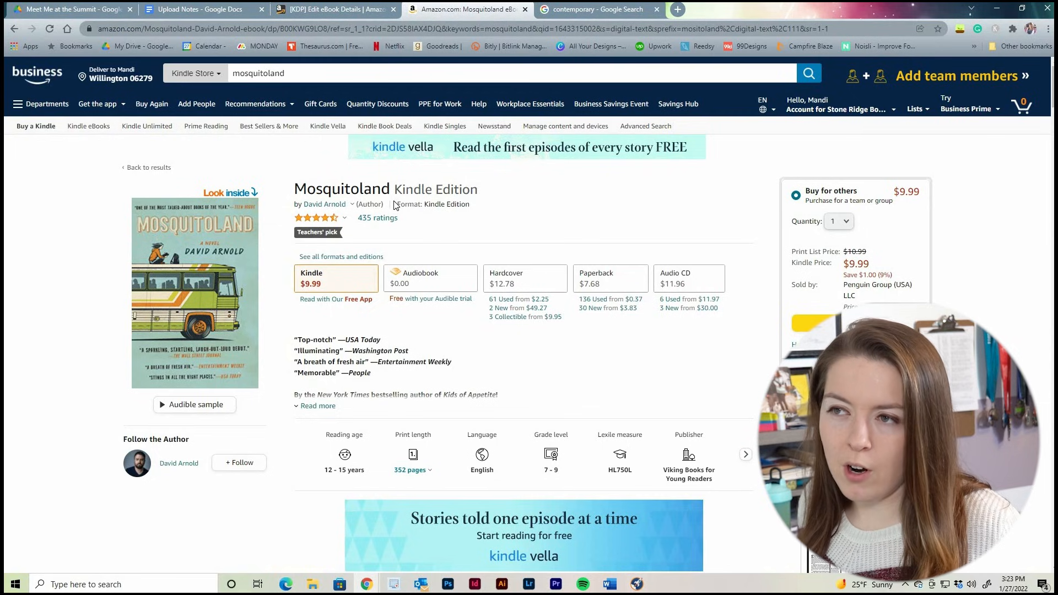
pyautogui.scroll(-13, 393, 205)
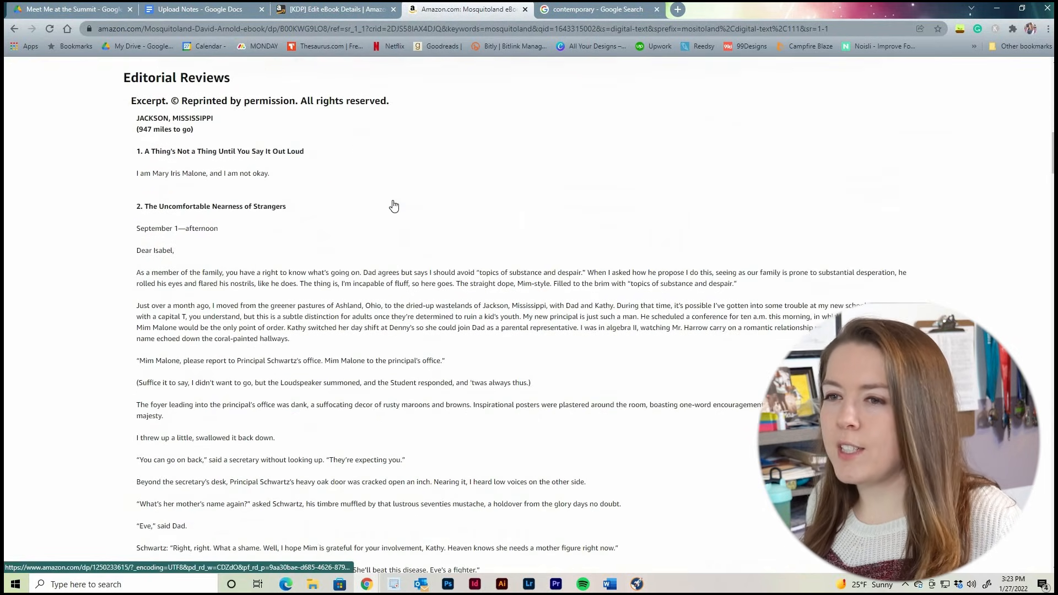
pyautogui.scroll(-15, 393, 205)
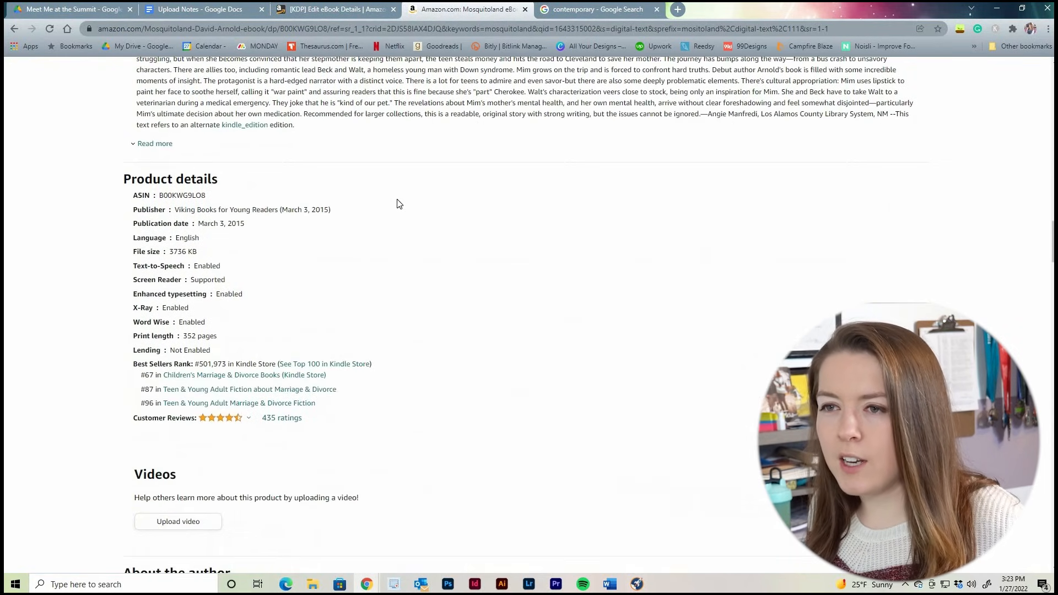
# Compare Mosquitoland's best-seller categories with the keywords and categories listed in the Upload Notes document
pyautogui.scroll(-1, 397, 204)
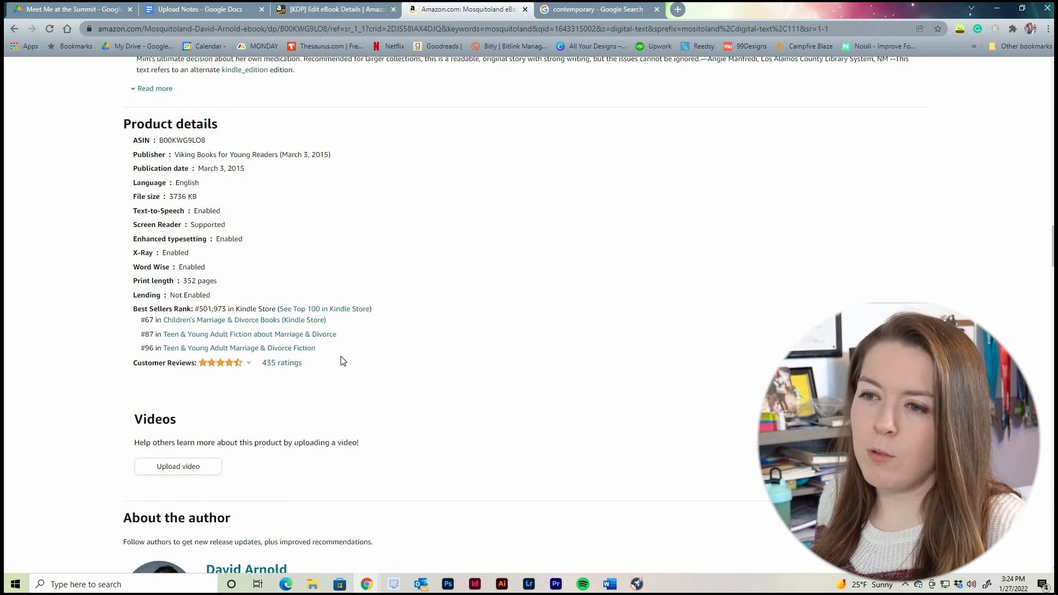
pyautogui.hotkey('ctrl', '2')
pyautogui.scroll(2, 456, 223)
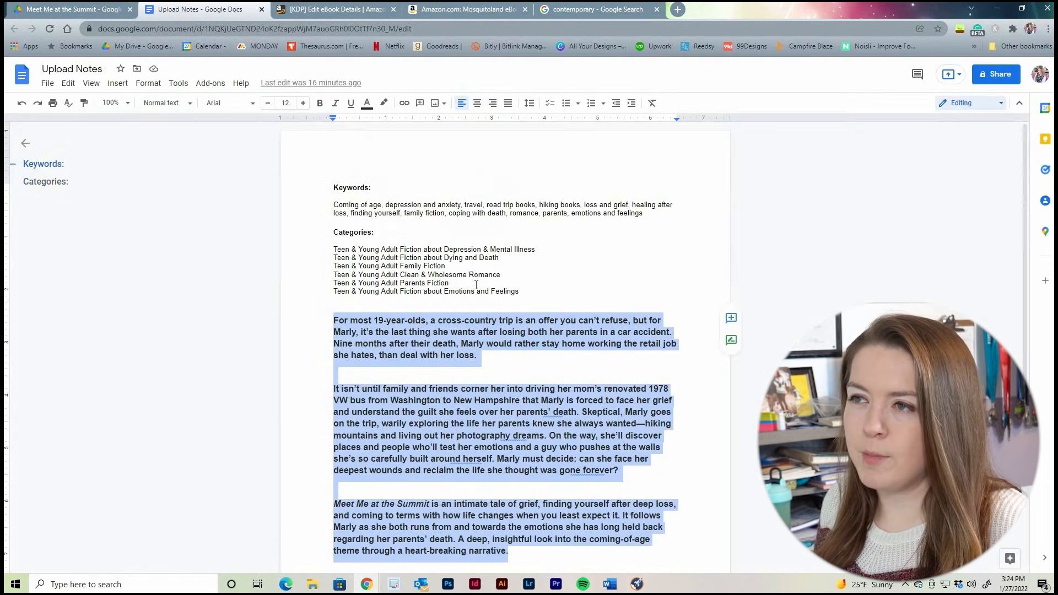
pyautogui.click(375, 11)
pyautogui.click(437, 8)
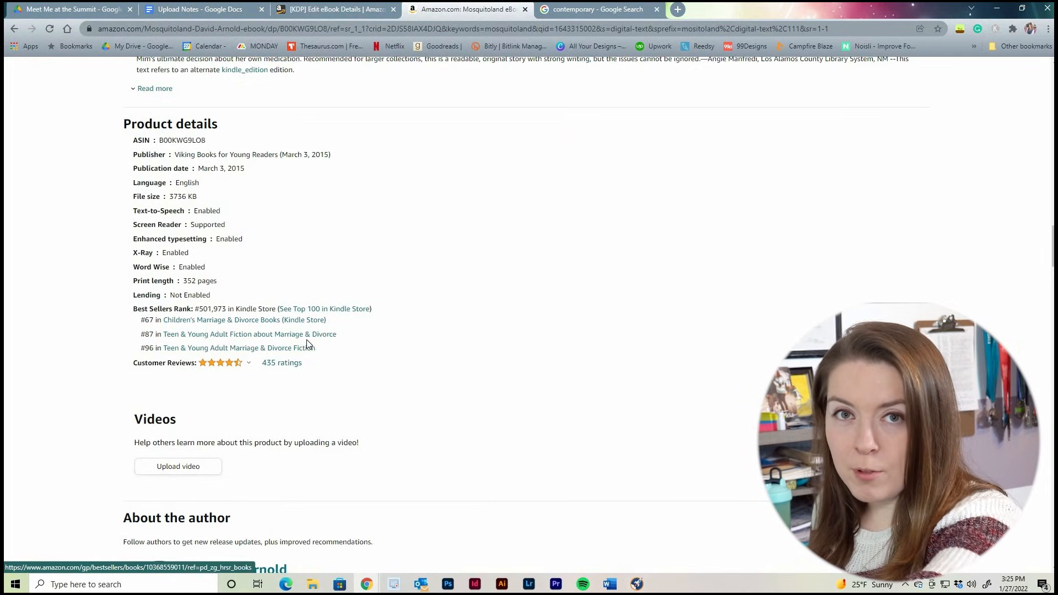
pyautogui.click(200, 9)
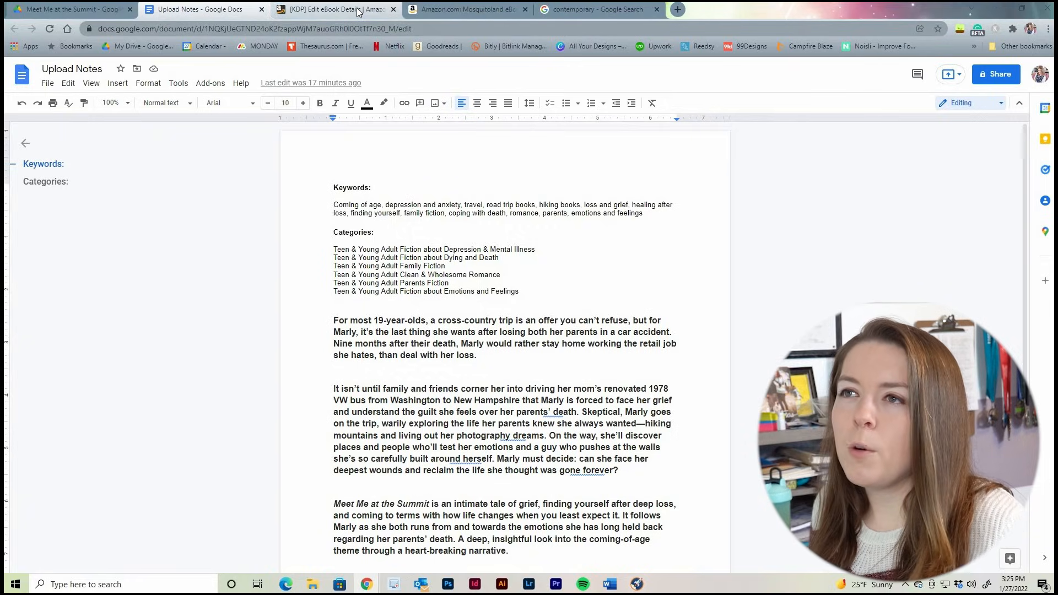
# Copy "Coming of age" from the Upload Notes into the first keyword field of the eBook details
pyautogui.click(331, 9)
pyautogui.click(412, 213)
pyautogui.click(198, 10)
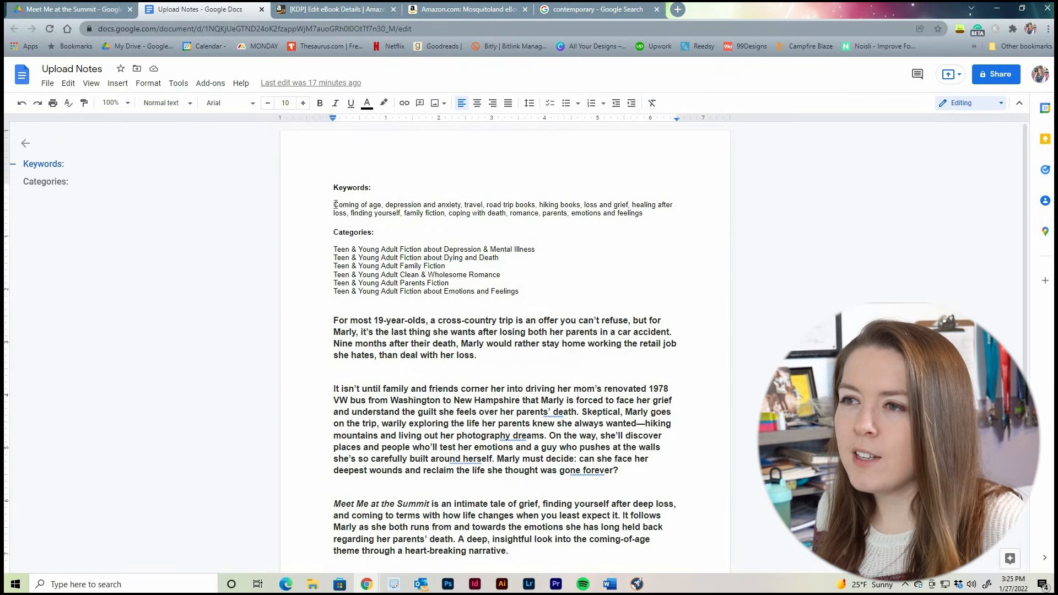
pyautogui.moveTo(377, 204); pyautogui.dragTo(382, 205)
pyautogui.hotkey('ctrl', 'c')
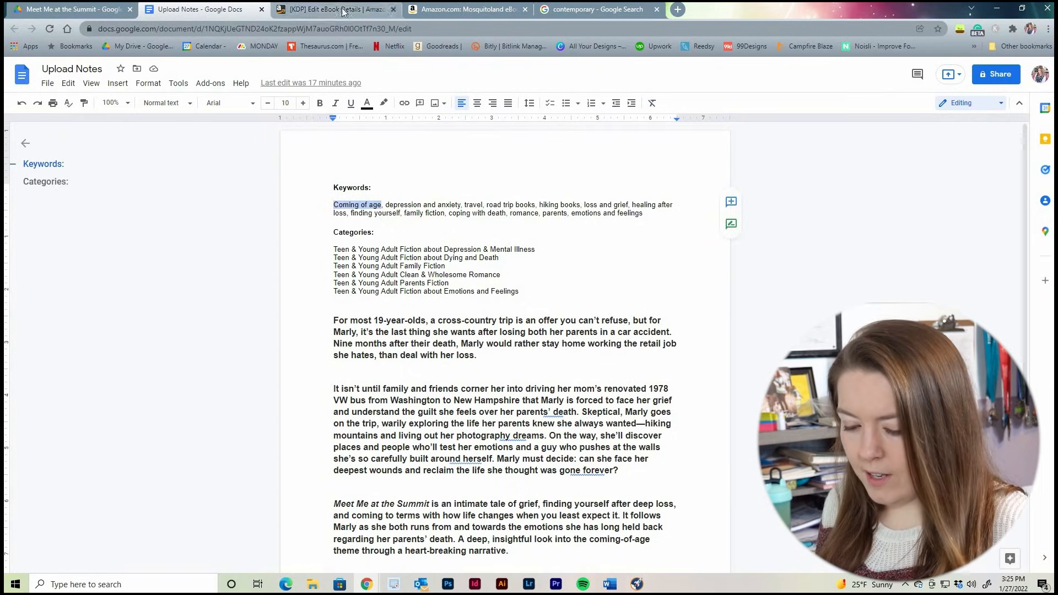
pyautogui.hotkey('ctrl', 'Tab')
pyautogui.hotkey('ctrl', 'v')
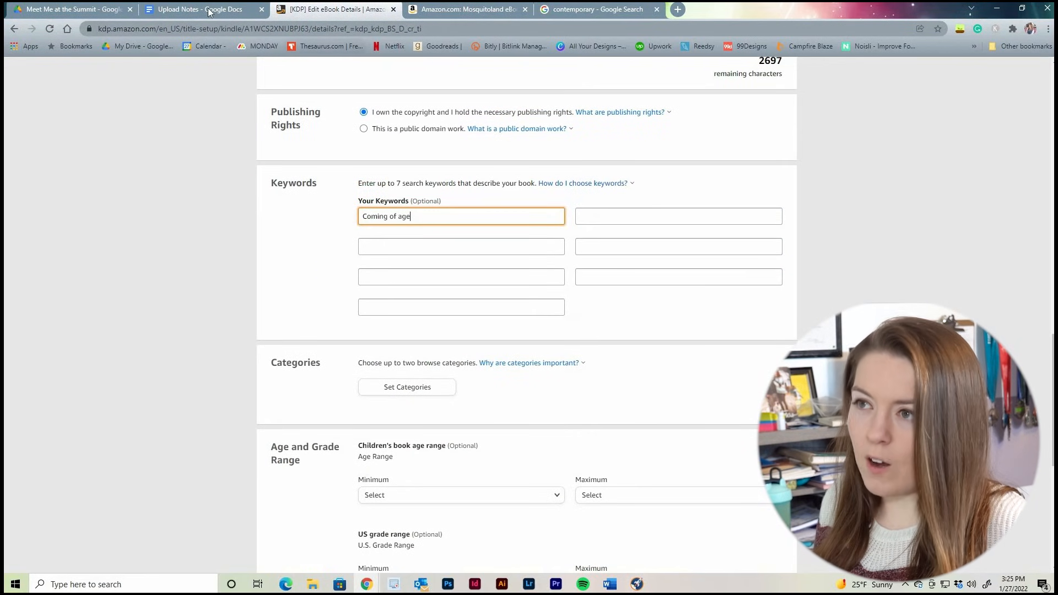
# Add the keywords "depression and anxiety", "road trip books" and "loss and grief" from the Upload Notes to the eBook details
pyautogui.click(208, 9)
pyautogui.moveTo(385, 204); pyautogui.dragTo(460, 204)
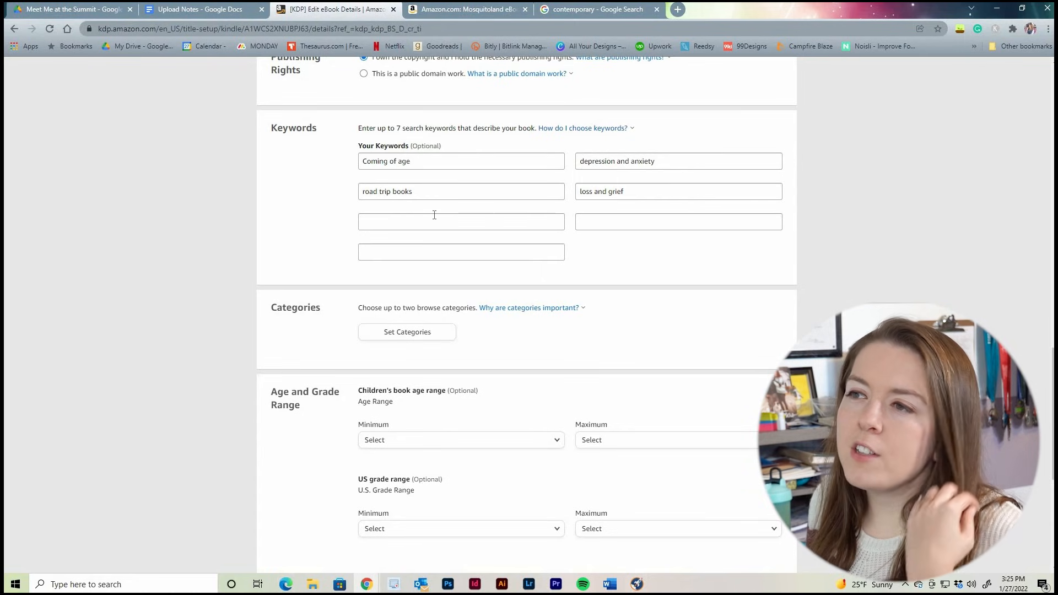
pyautogui.press('Tab')
pyautogui.click(625, 223)
pyautogui.click(504, 267)
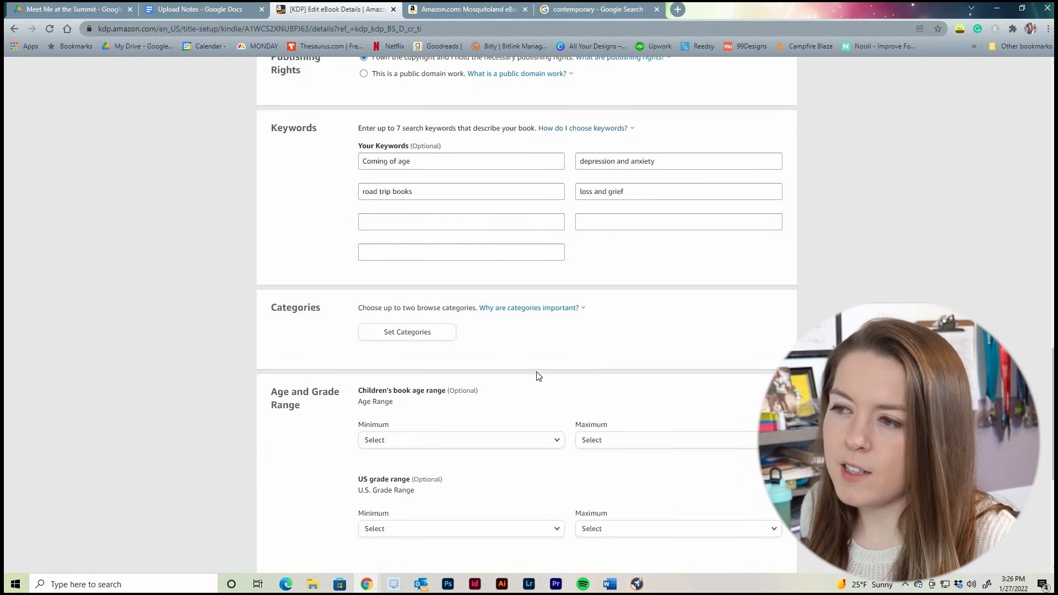
pyautogui.scroll(-1, 531, 251)
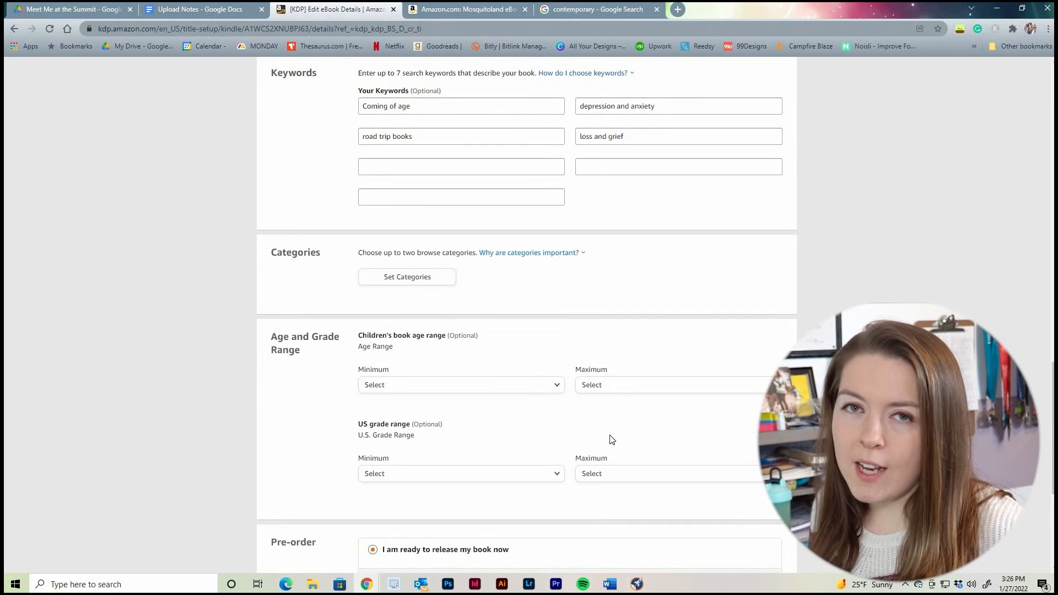
# Review the main category list in Publisher Rocket and Mosquitoland's best-seller categories on Amazon
pyautogui.click(637, 584)
pyautogui.scroll(-5, 243, 273)
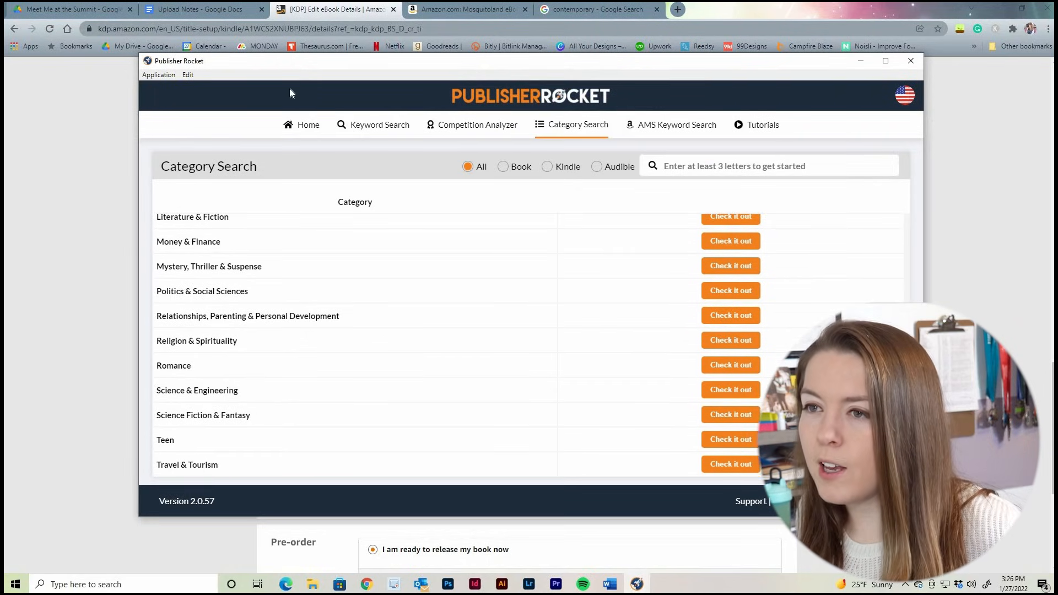
pyautogui.click(326, 10)
pyautogui.click(435, 9)
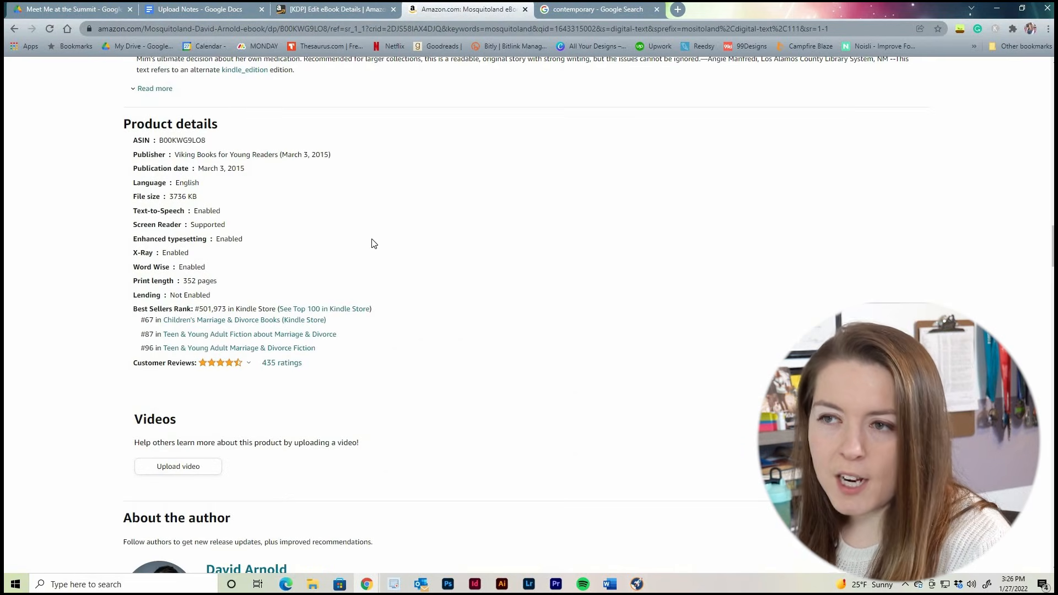
pyautogui.click(326, 9)
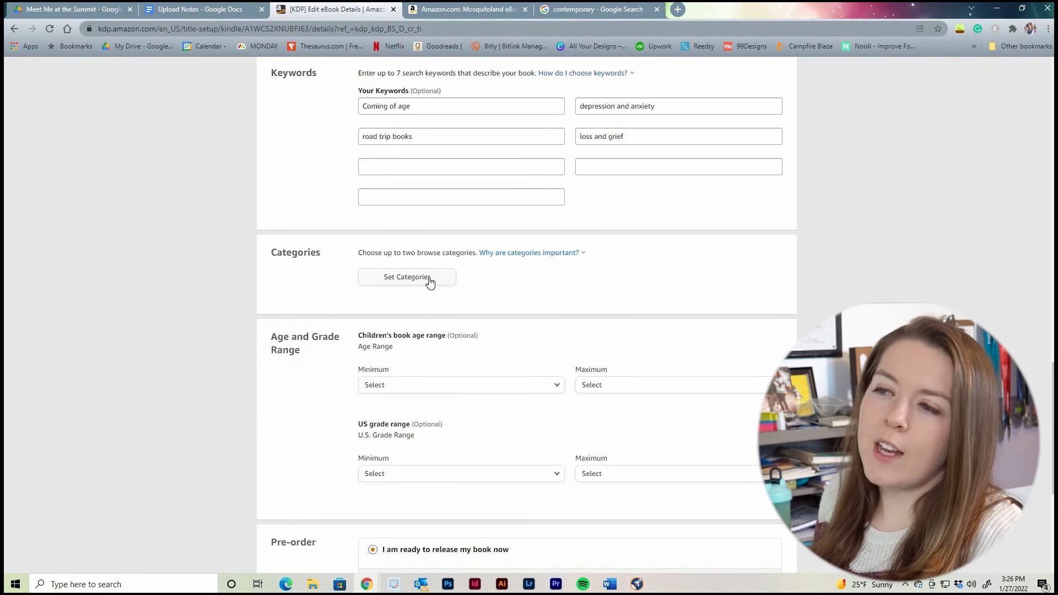
# Set the eBook's browse category to Fiction > Coming of Age and review the category list in the Upload Notes
pyautogui.click(431, 280)
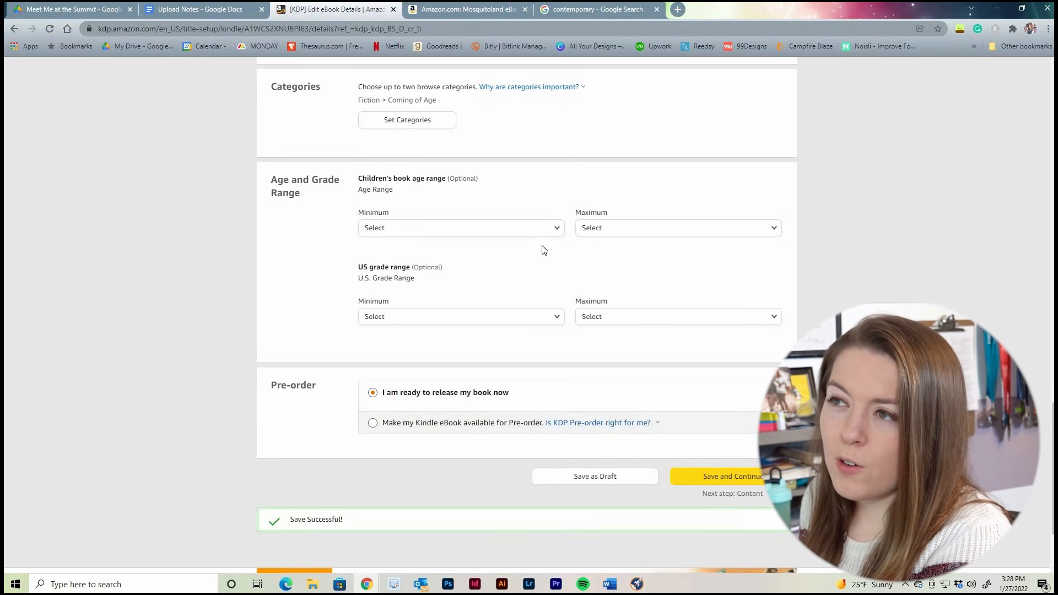
pyautogui.scroll(-1, 544, 249)
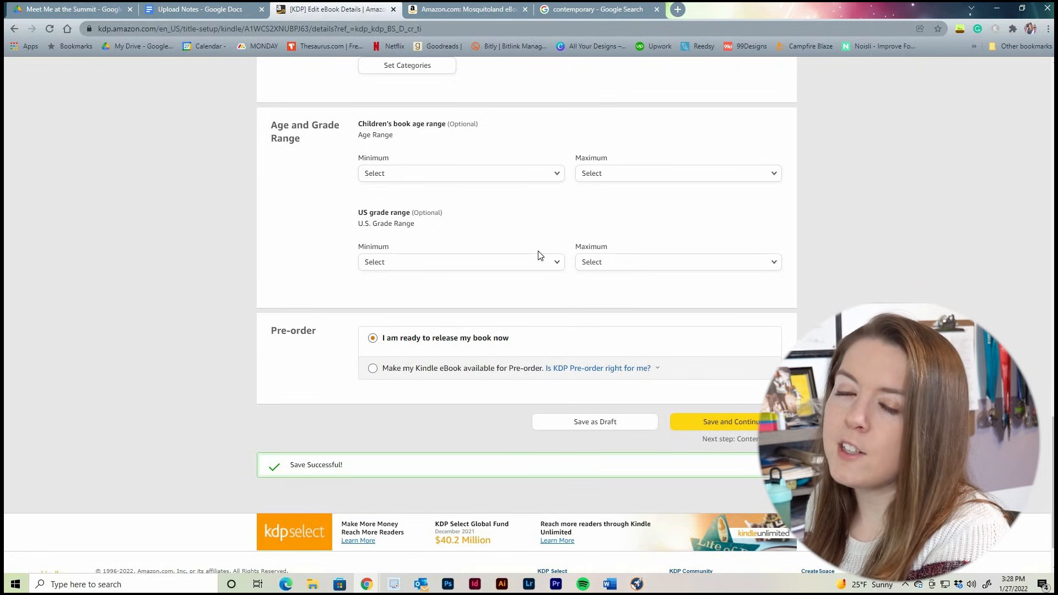
pyautogui.click(212, 12)
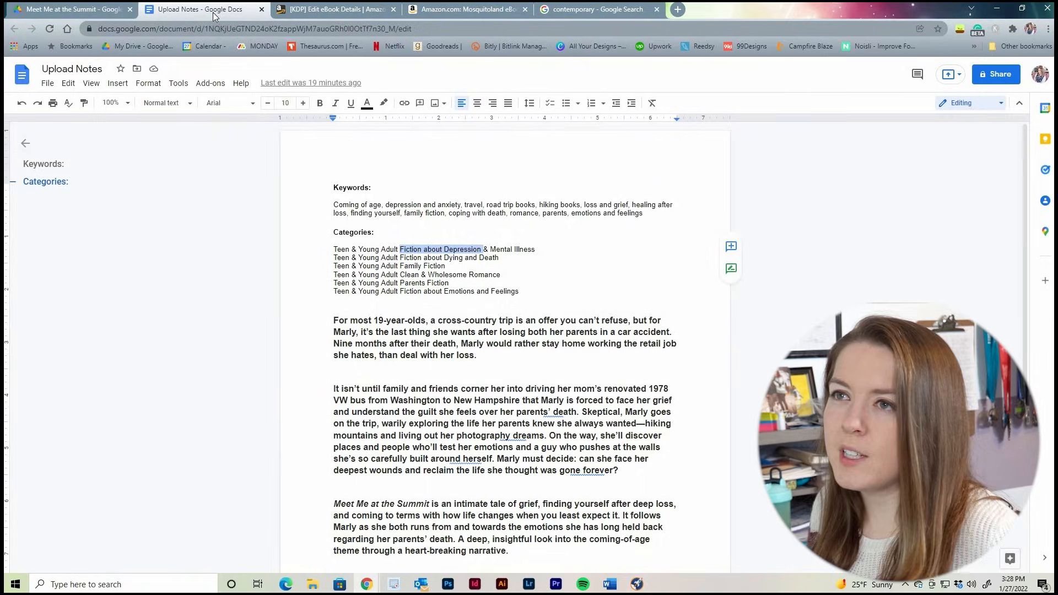
pyautogui.moveTo(428, 291); pyautogui.dragTo(518, 291)
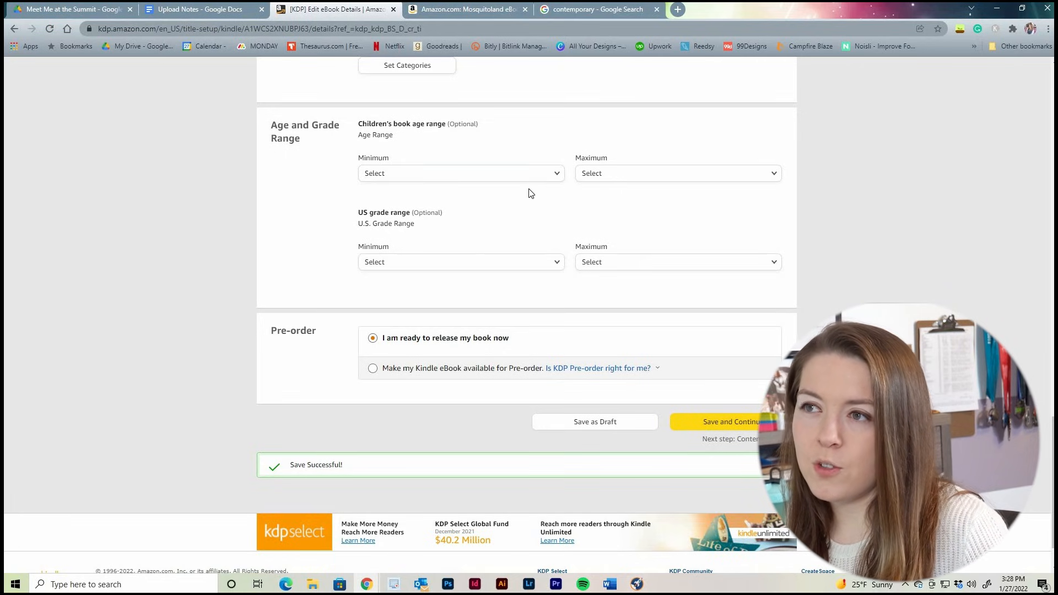
# Set the children's book age range from a minimum of 12 to a maximum of 18+
pyautogui.click(541, 178)
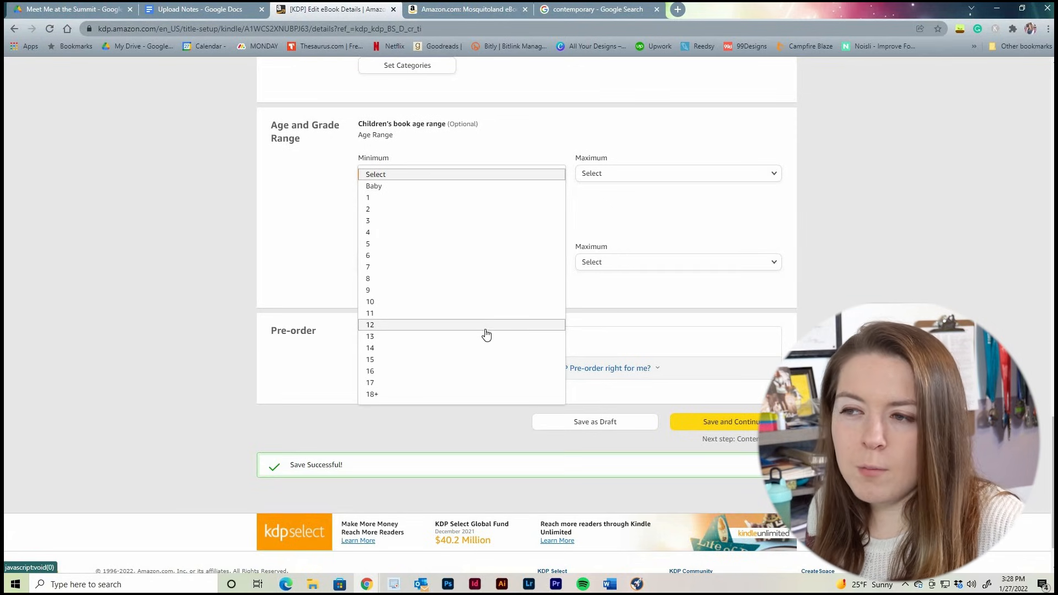
pyautogui.click(478, 327)
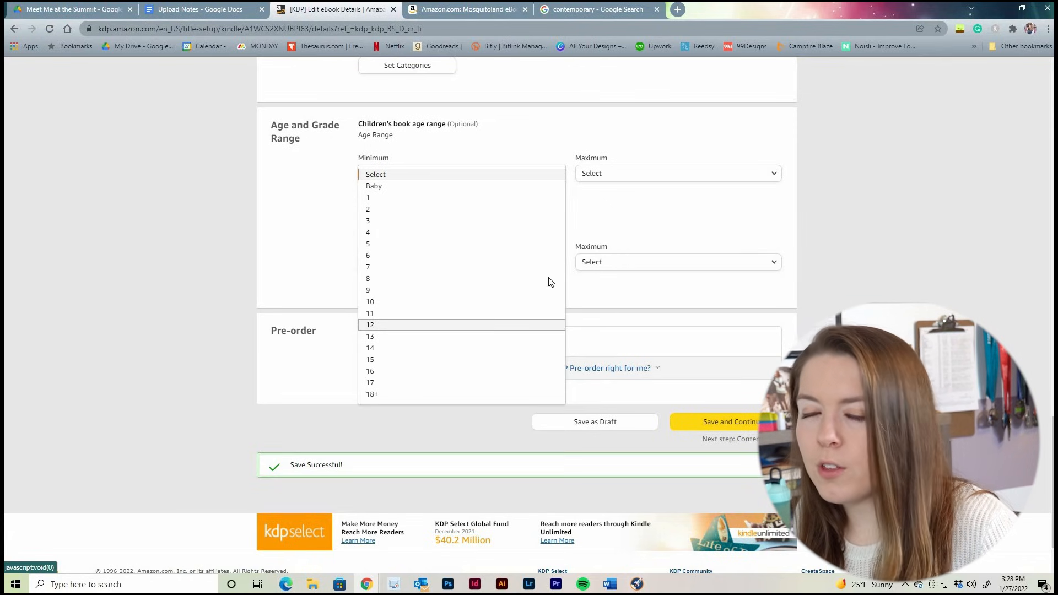
pyautogui.click(675, 180)
pyautogui.click(659, 257)
# Set the US grade range from 6th grade to 12th grade
pyautogui.click(505, 268)
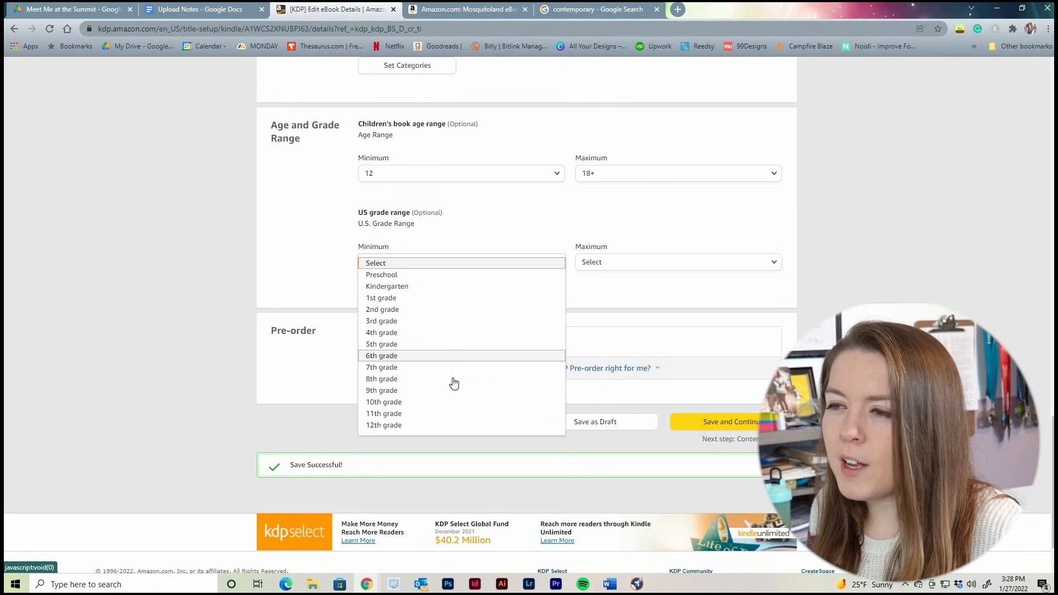
pyautogui.click(477, 353)
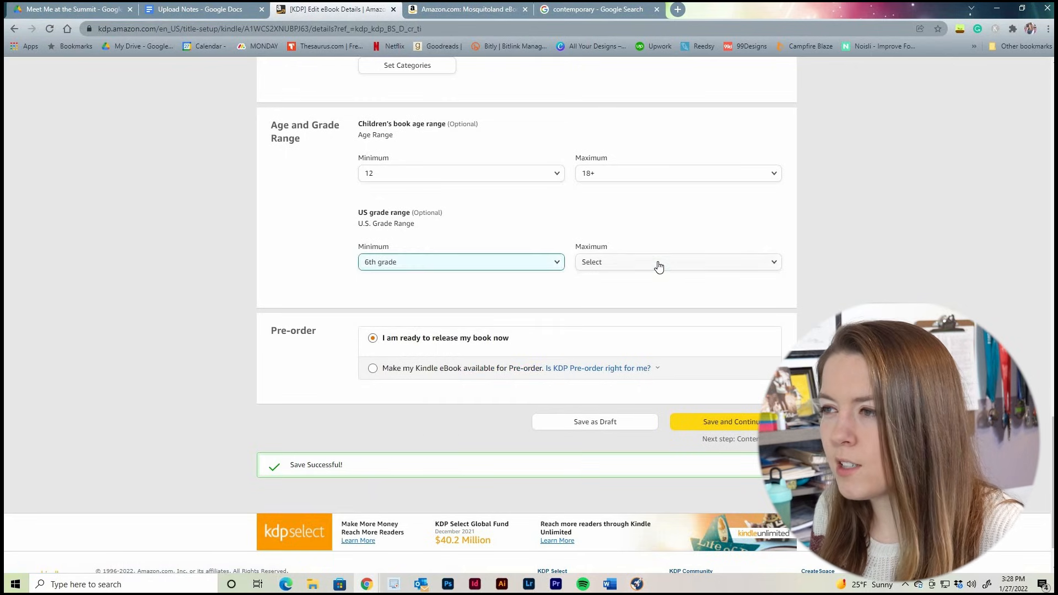
pyautogui.click(657, 263)
pyautogui.click(657, 345)
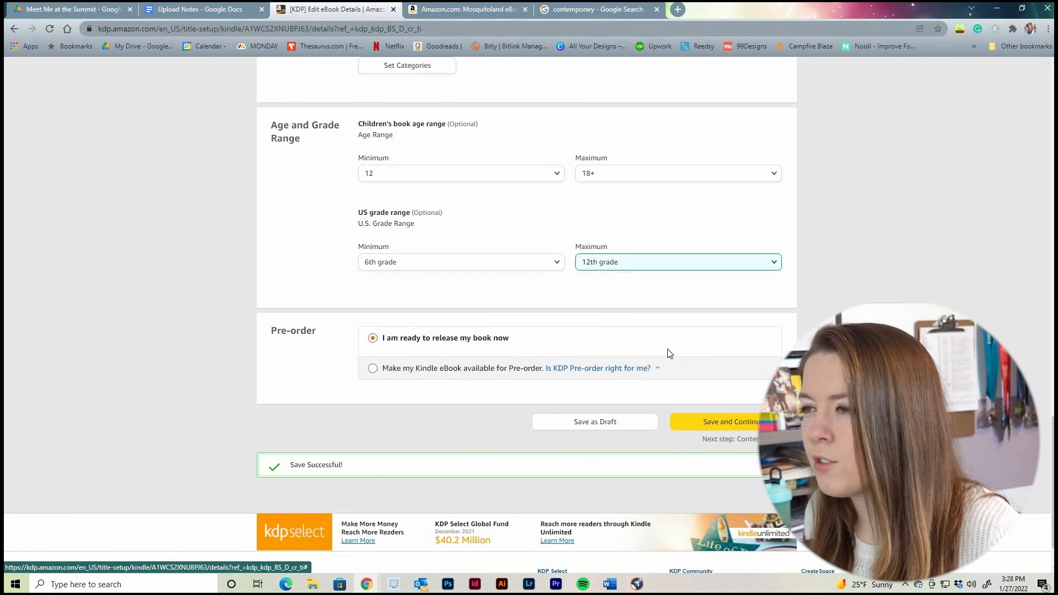
pyautogui.click(193, 263)
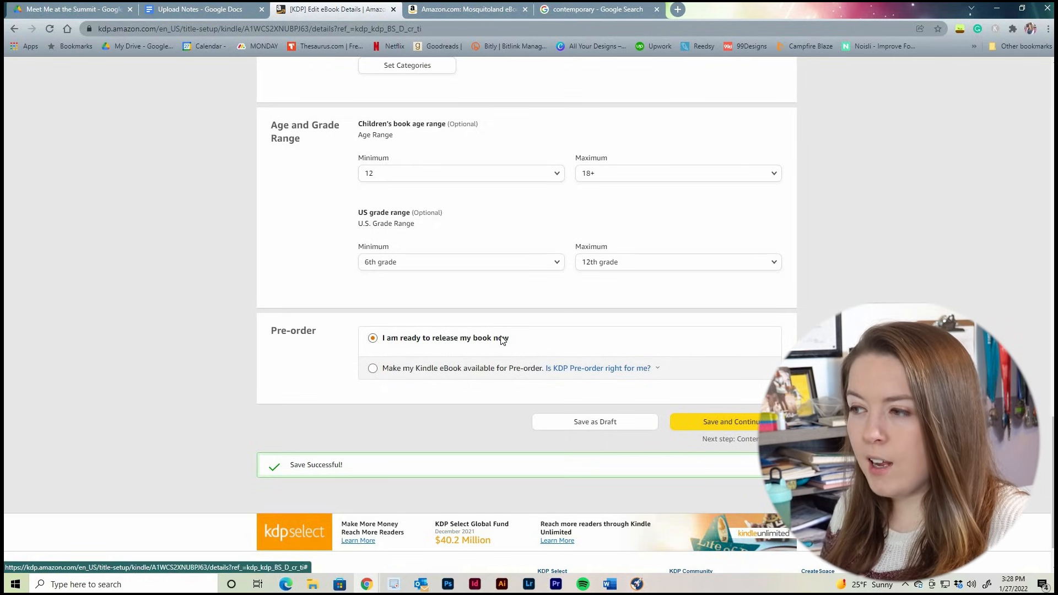
# Try the pre-order option with a release date of 03/25/2022 and return to releasing the book now
pyautogui.click(464, 369)
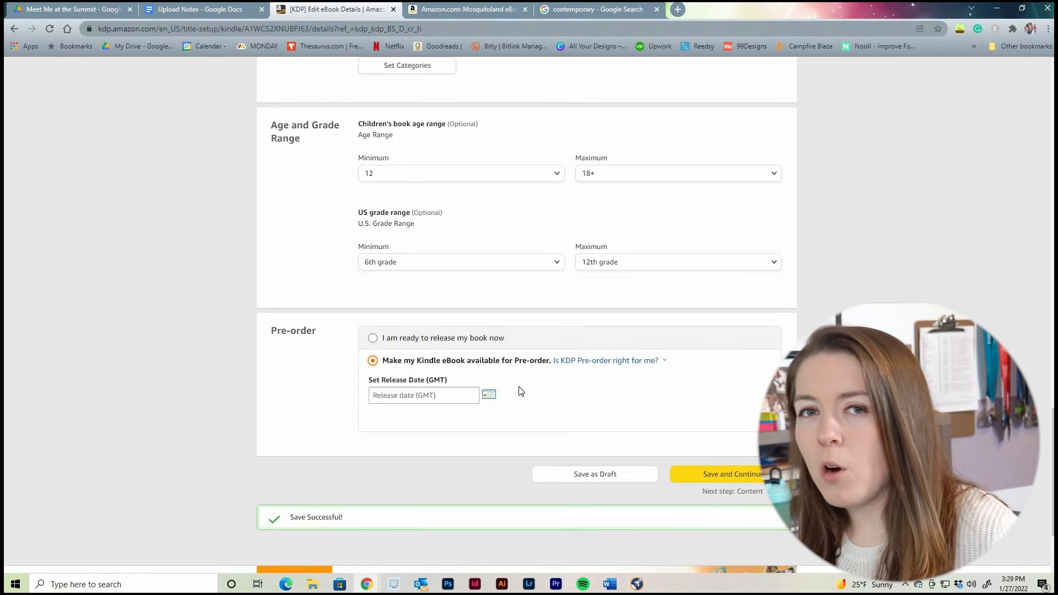
pyautogui.click(489, 395)
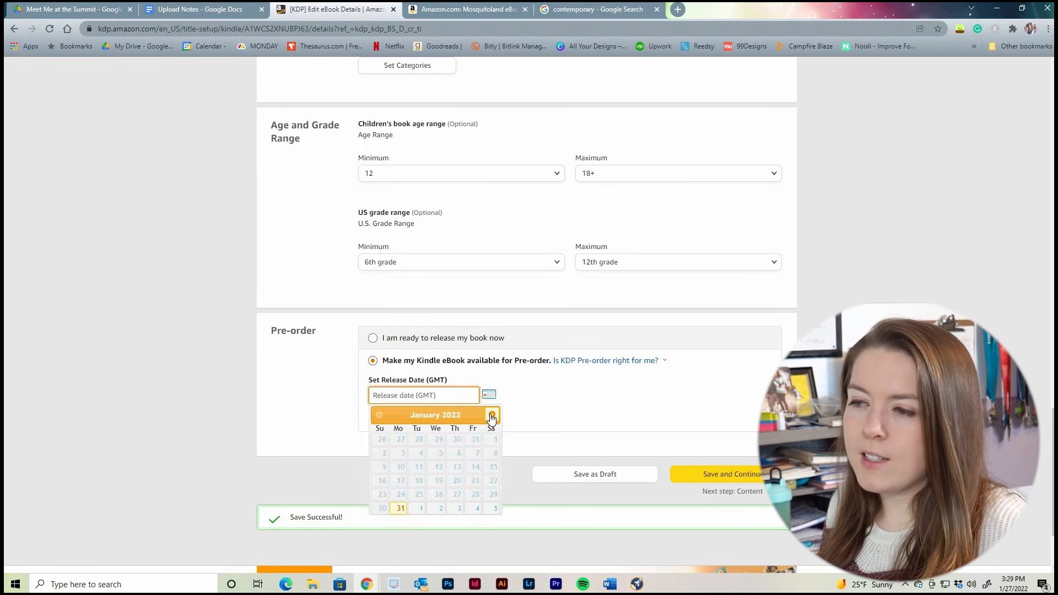
pyautogui.click(491, 416)
pyautogui.click(491, 415)
pyautogui.click(474, 481)
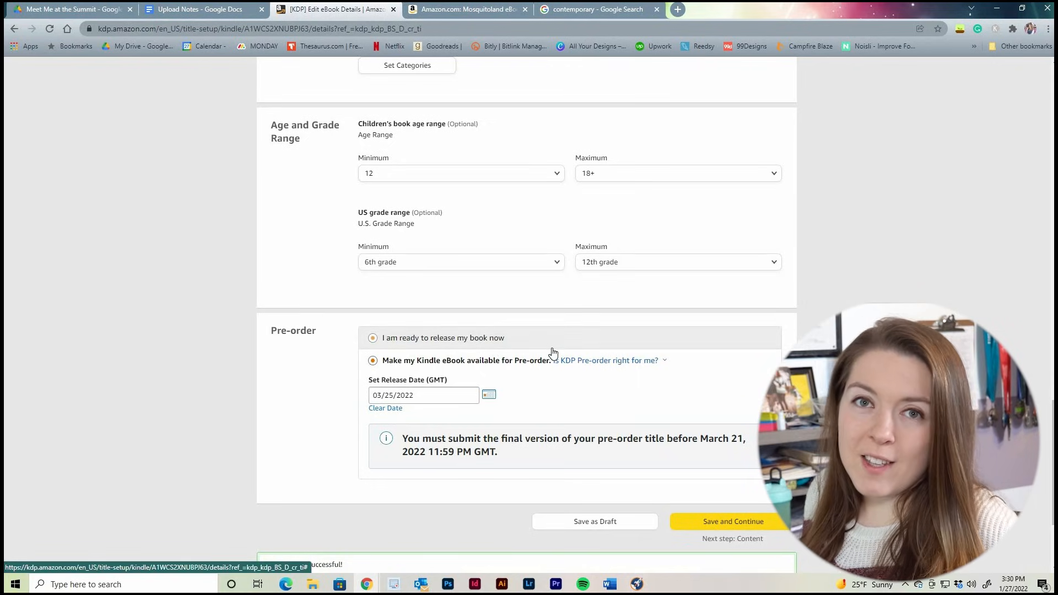
pyautogui.click(444, 338)
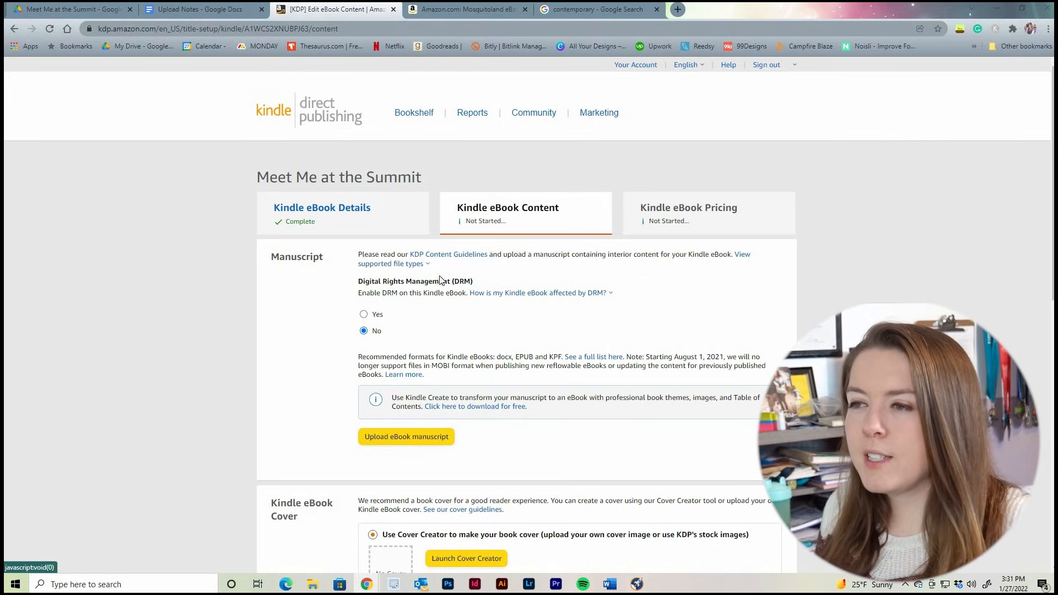
# Try out enabling Digital Rights Management, return it to No, and check how DRM affects the Kindle eBook
pyautogui.click(368, 315)
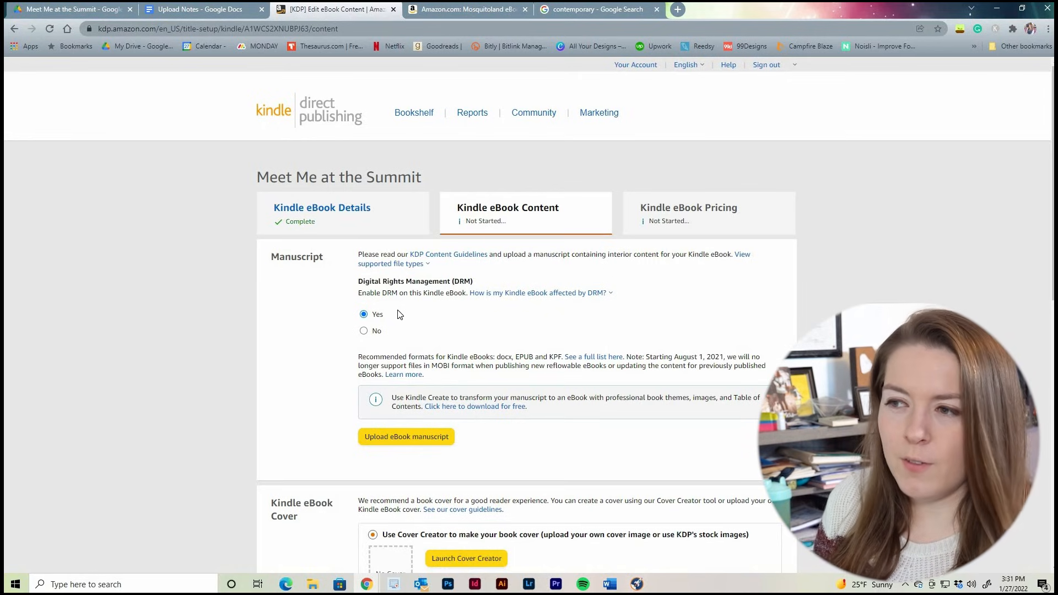
pyautogui.click(365, 331)
pyautogui.click(573, 295)
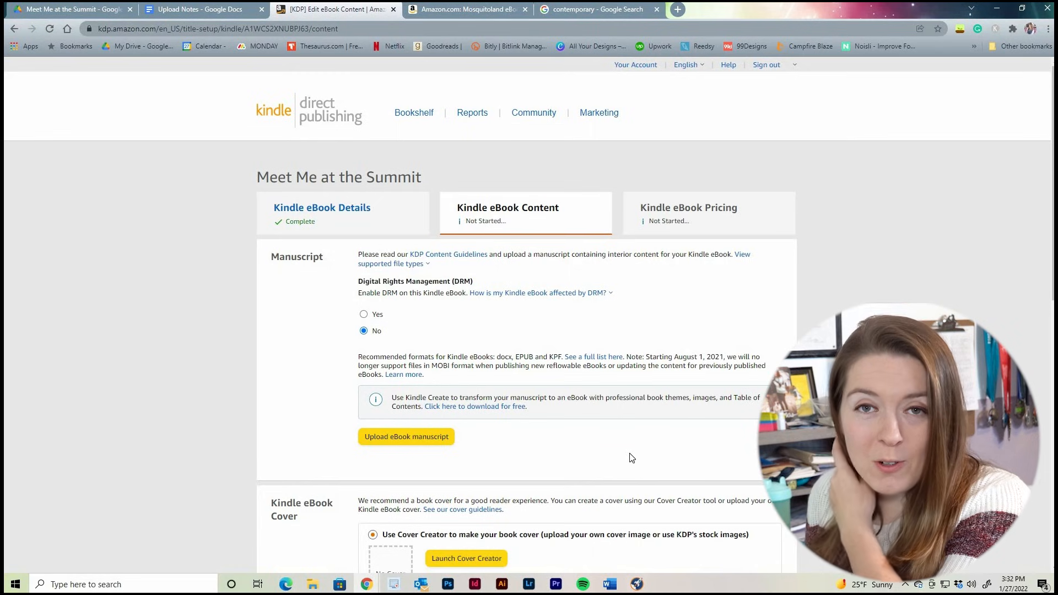
# Upload the eBook manuscript file meet-me-at-the-summit-ebook-final.epub
pyautogui.scroll(-1, 631, 457)
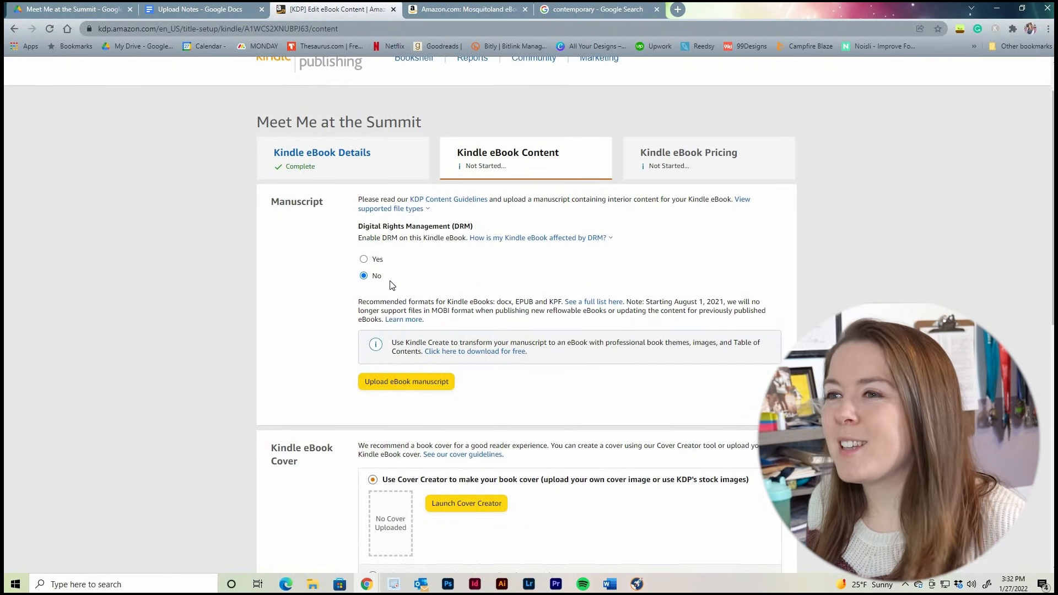
pyautogui.click(411, 382)
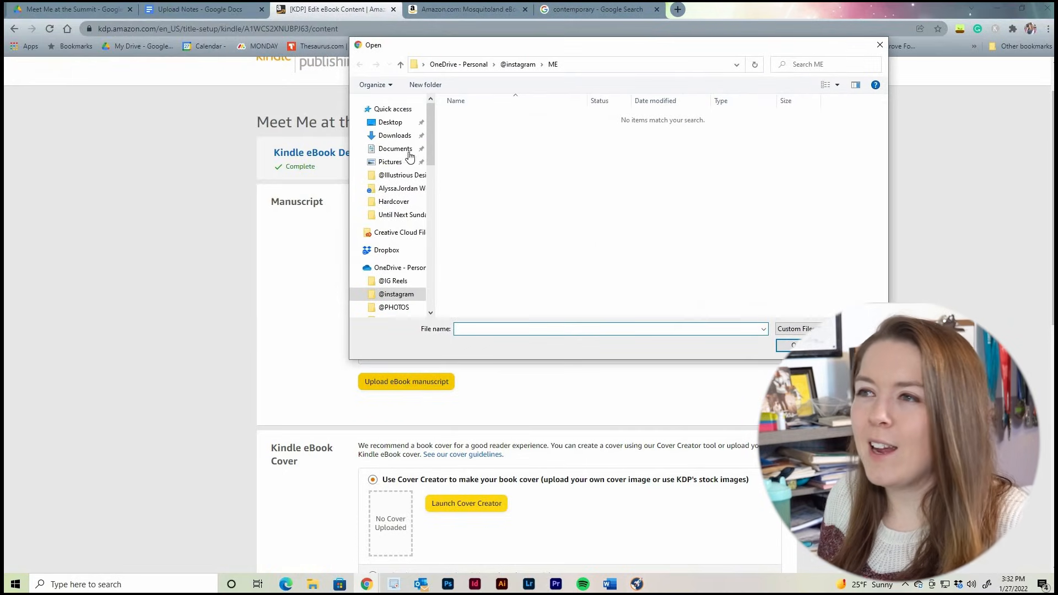
pyautogui.moveTo(431, 135); pyautogui.dragTo(431, 204)
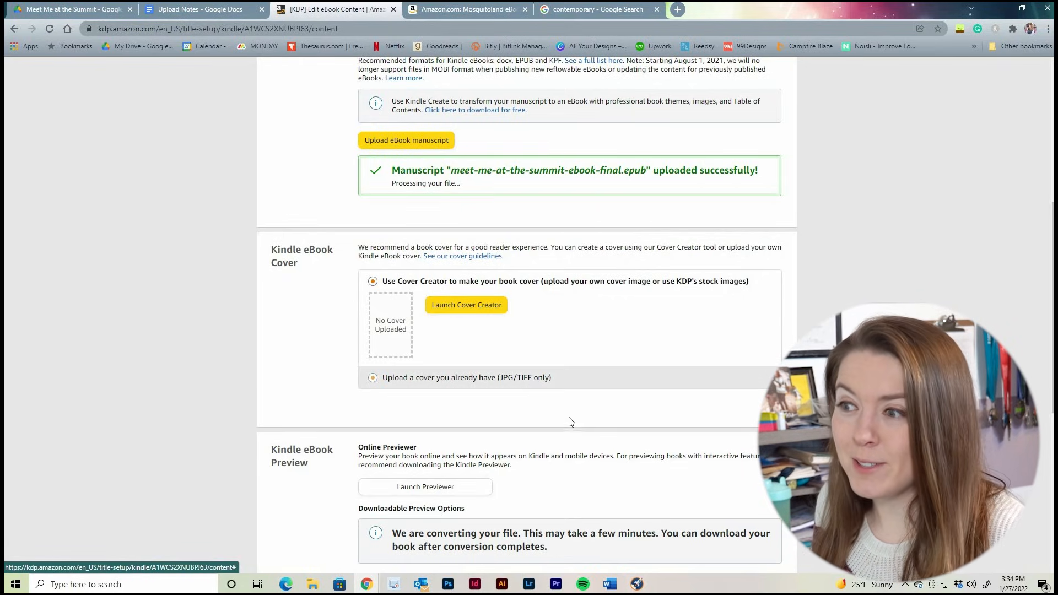
# Choose to use an existing cover and upload the JPG Meet_Me_At_the_Summit-EBOOK from the NEW COVER folder
pyautogui.click(449, 379)
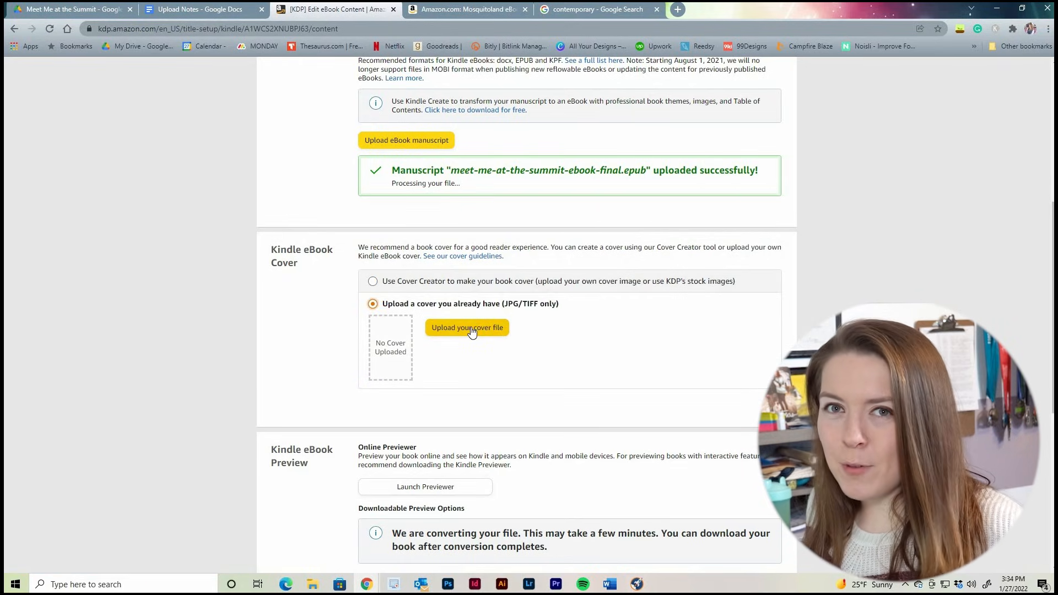
pyautogui.click(469, 328)
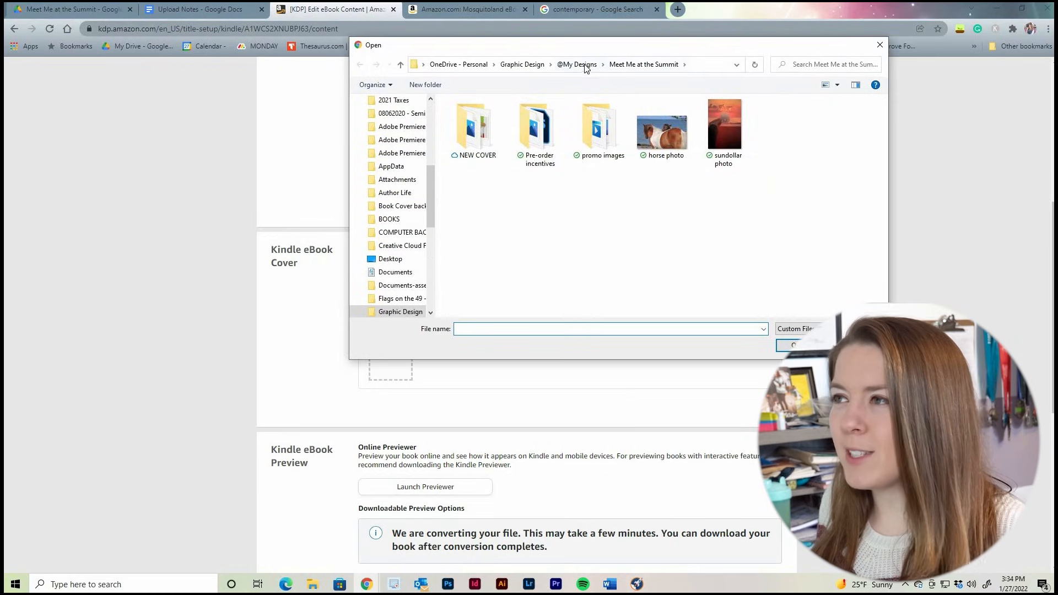
pyautogui.doubleClick(471, 138)
pyautogui.click(677, 145)
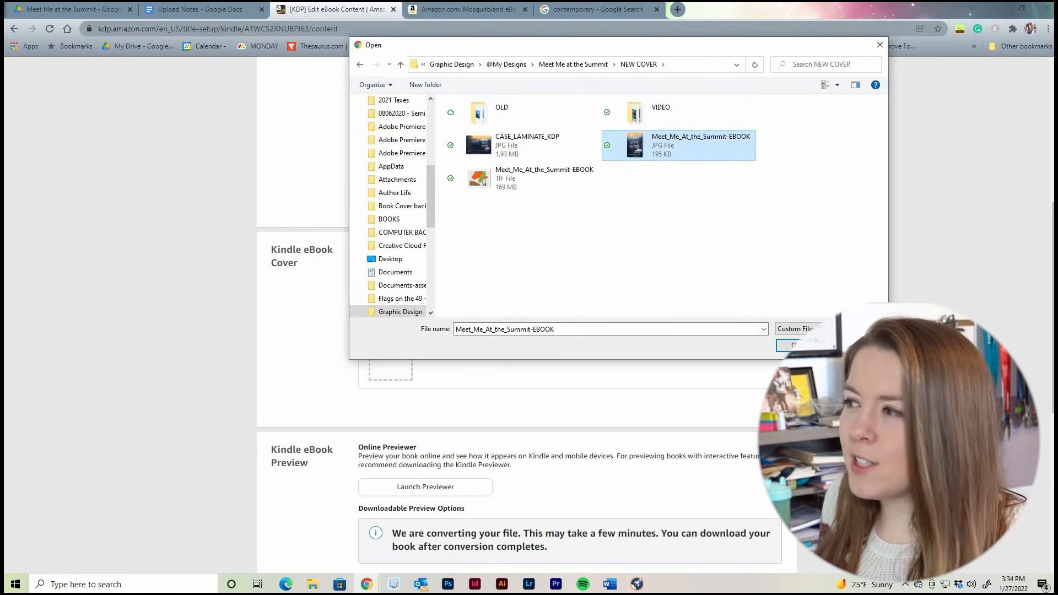
pyautogui.click(796, 345)
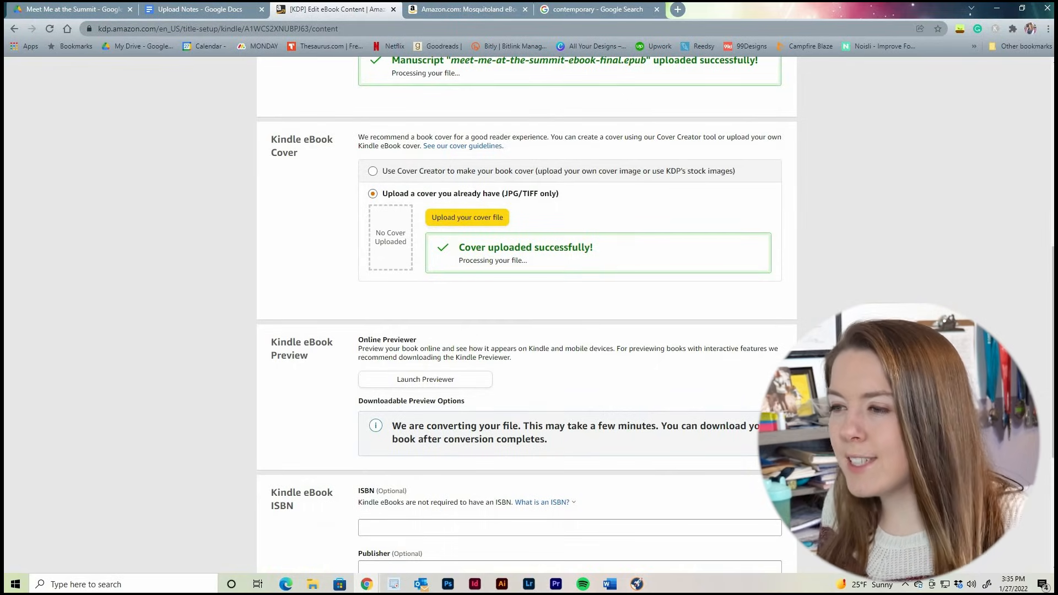
# Launch the online previewer for the eBook and page through its front matter from the cover to the trip map
pyautogui.click(435, 385)
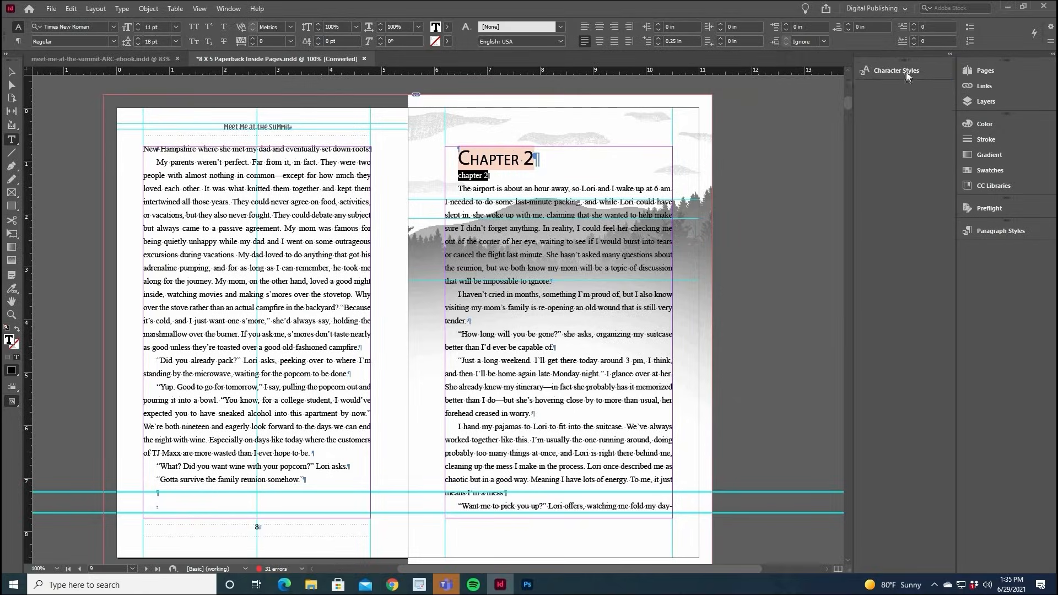
pyautogui.click(905, 71)
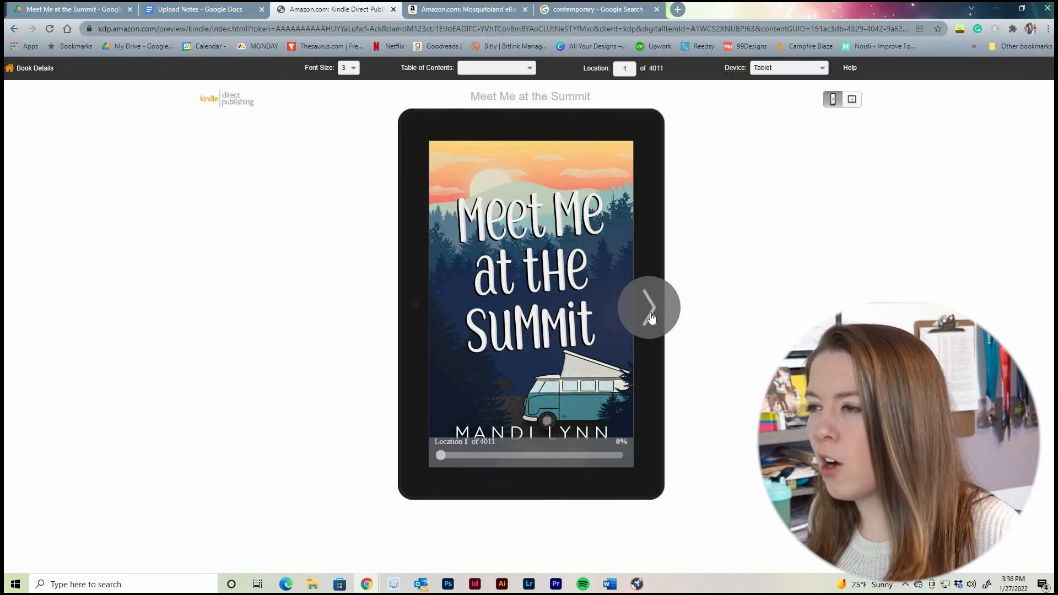
pyautogui.click(651, 318)
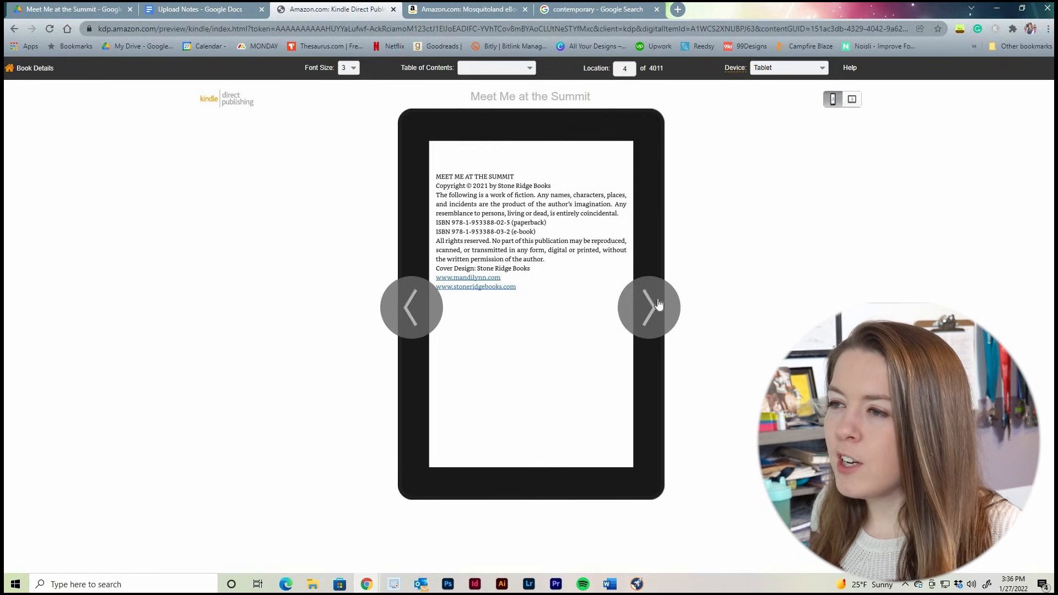
pyautogui.click(658, 305)
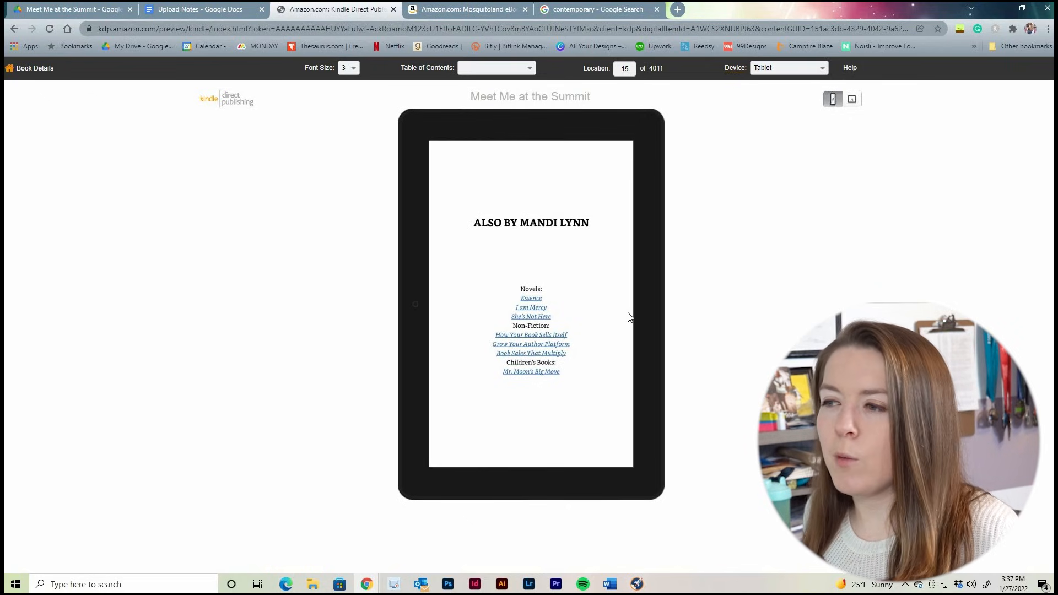
pyautogui.click(654, 320)
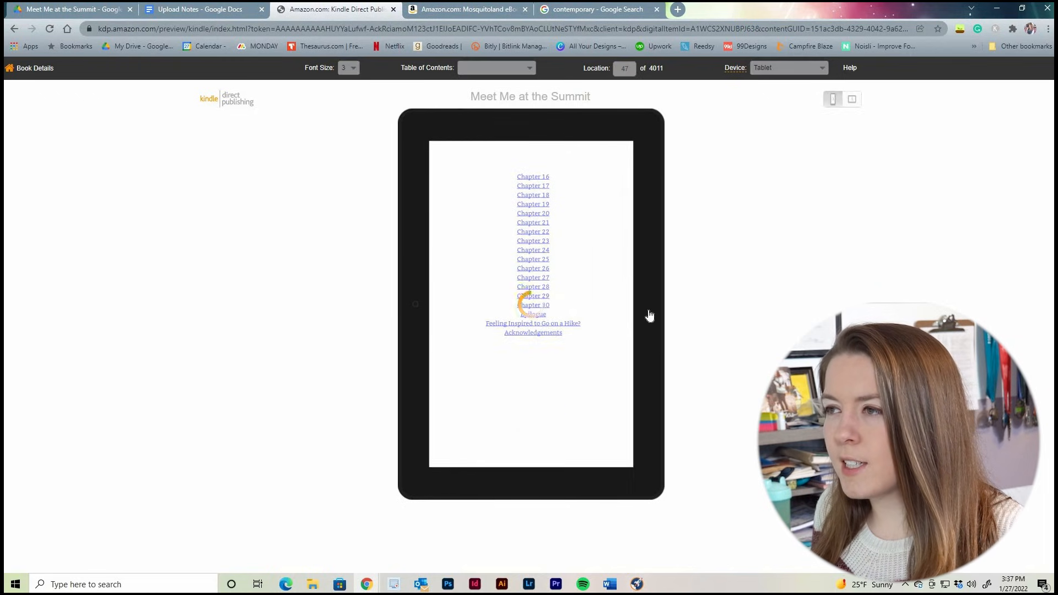
pyautogui.click(649, 314)
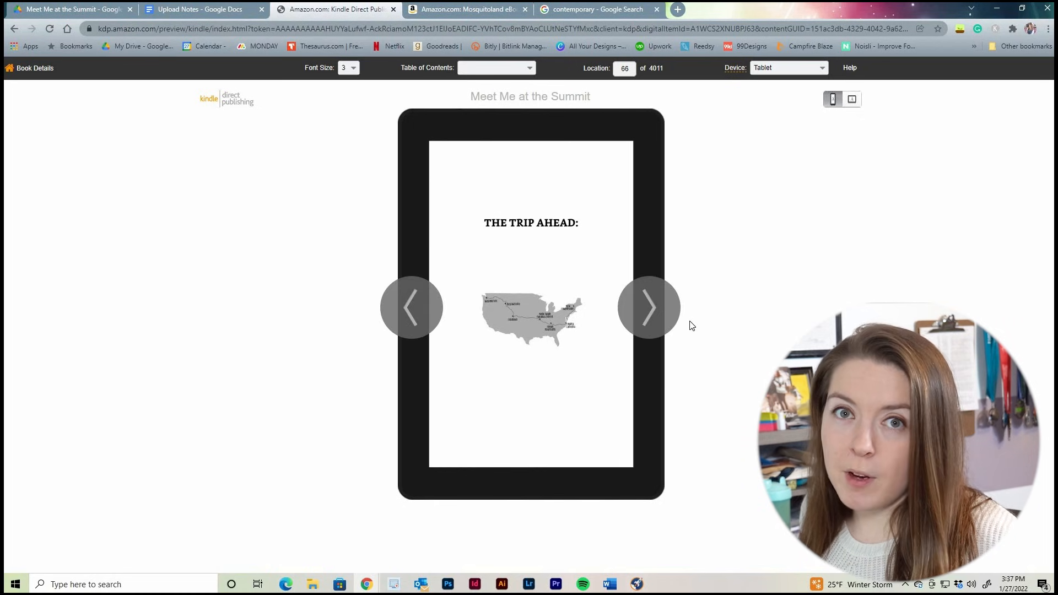
# Page through the opening pages of Chapter 1 in the previewer and return to the book's setup pages
pyautogui.click(644, 311)
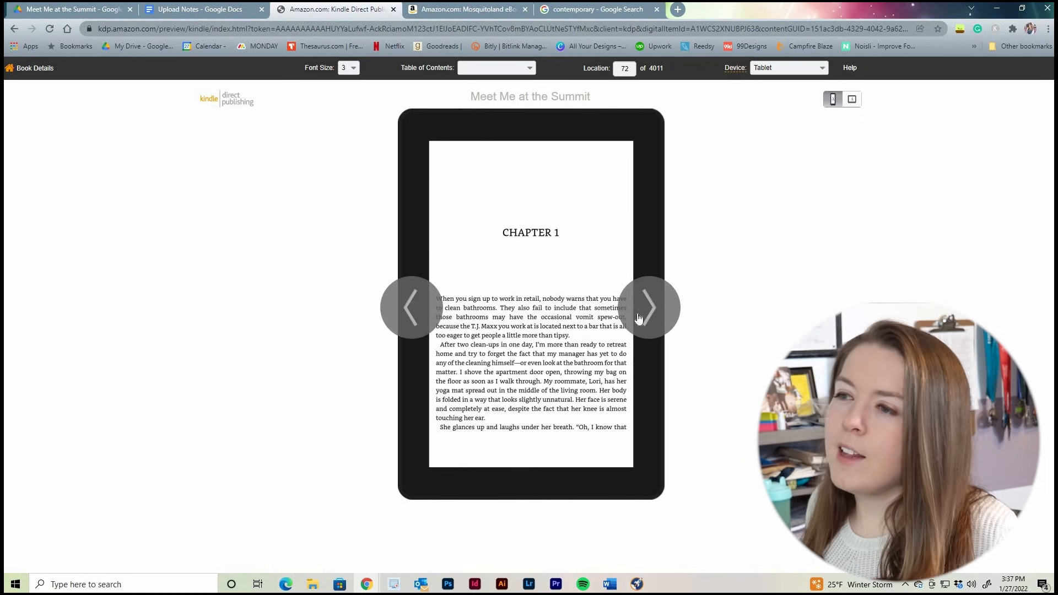
pyautogui.click(642, 314)
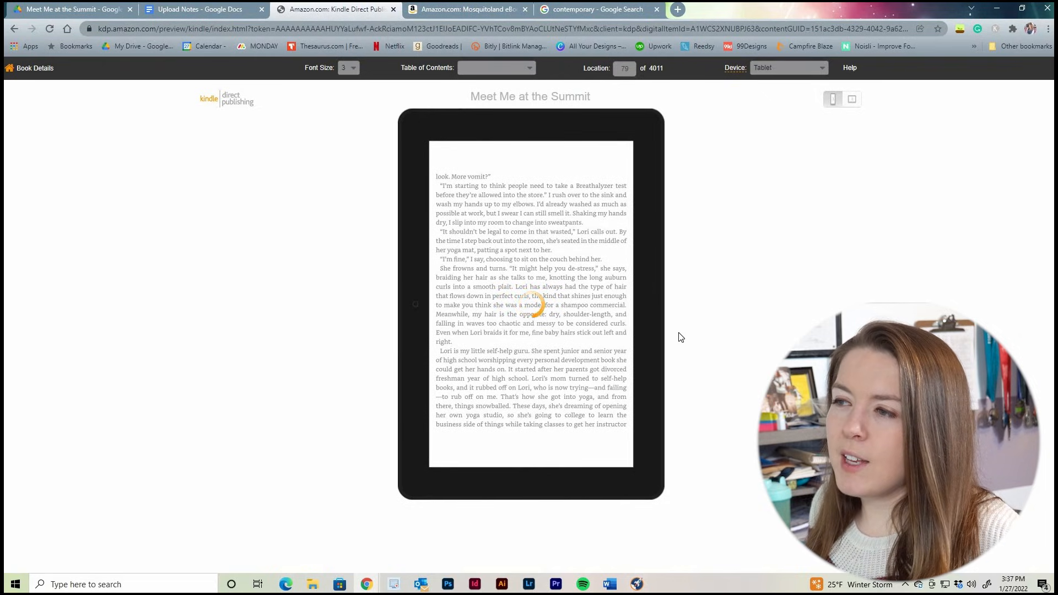
pyautogui.click(653, 311)
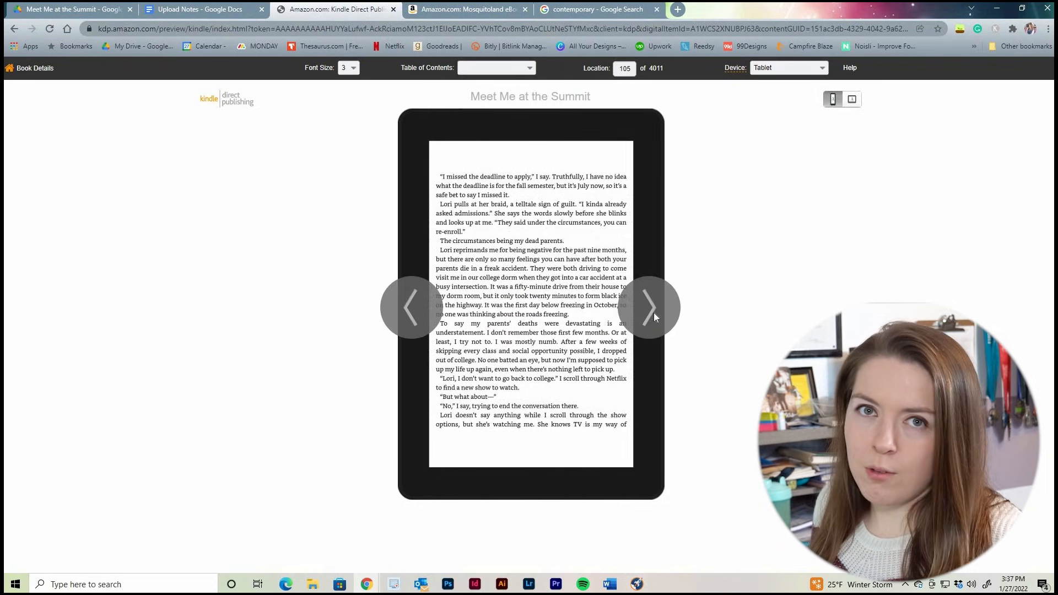
pyautogui.click(653, 313)
pyautogui.click(652, 311)
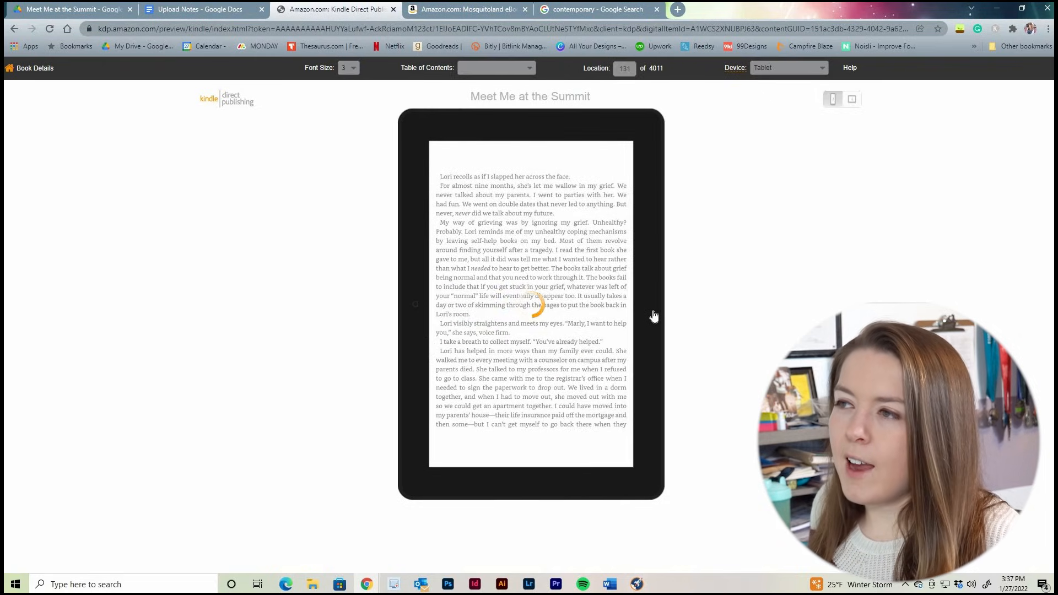
pyautogui.click(653, 310)
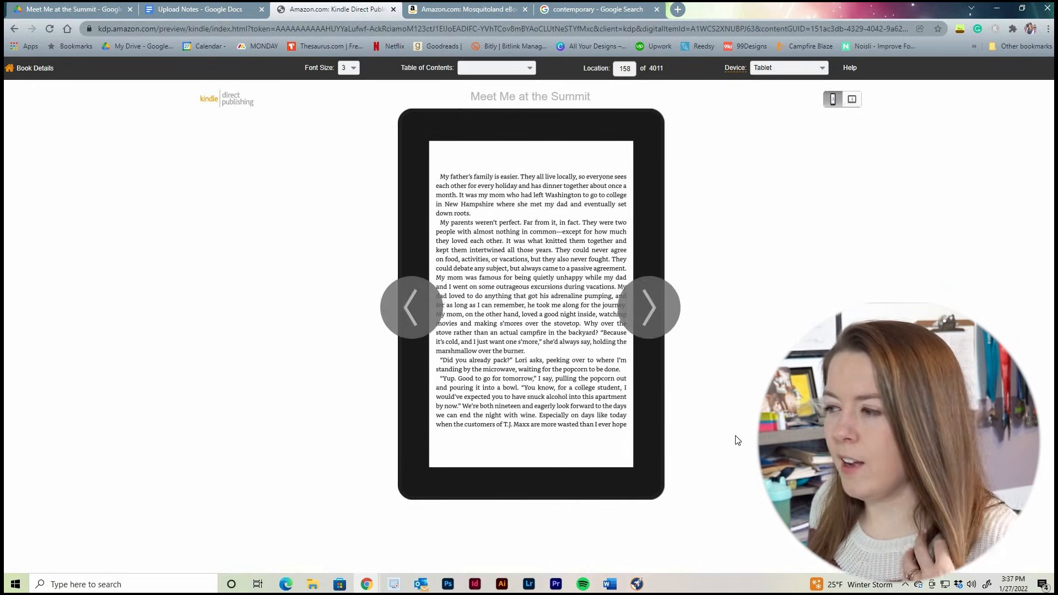
pyautogui.click(33, 67)
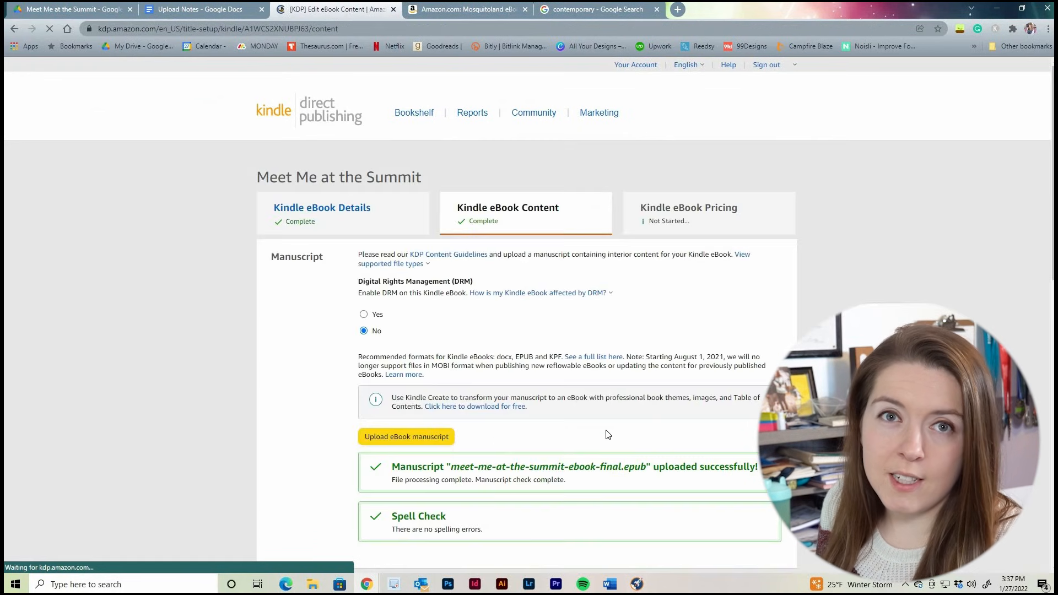
# Try out Stone Ridge Books as the publisher in the ISBN section and clear the Publisher field again
pyautogui.scroll(-12, 667, 420)
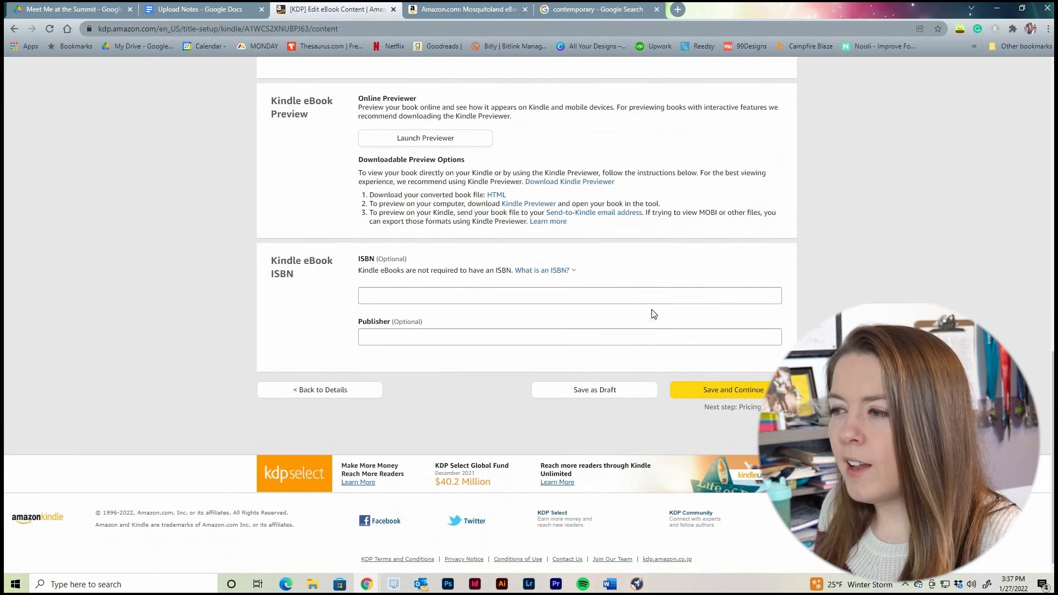
pyautogui.click(385, 298)
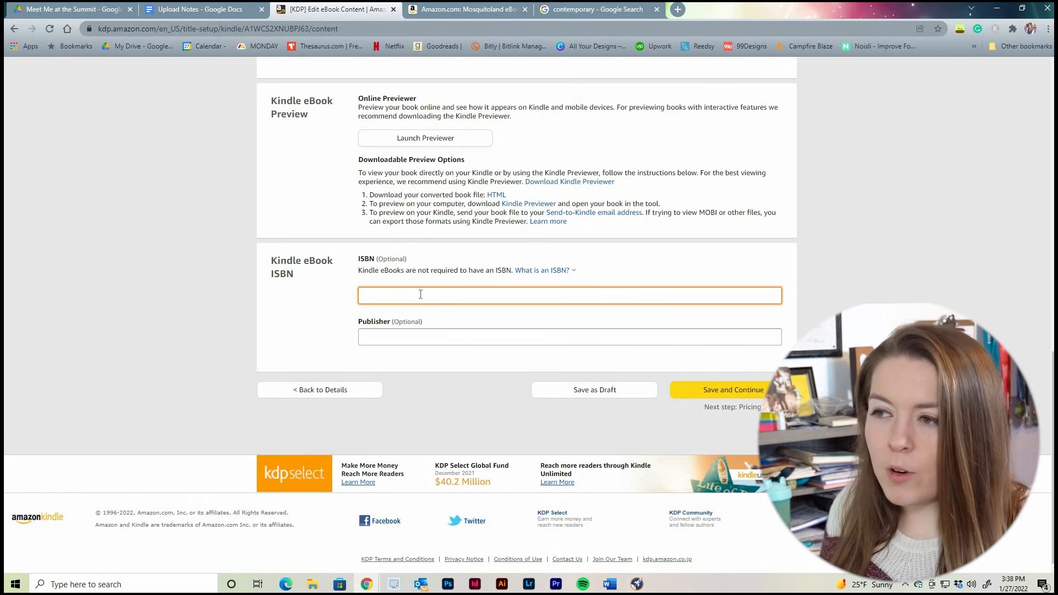
pyautogui.click(408, 337)
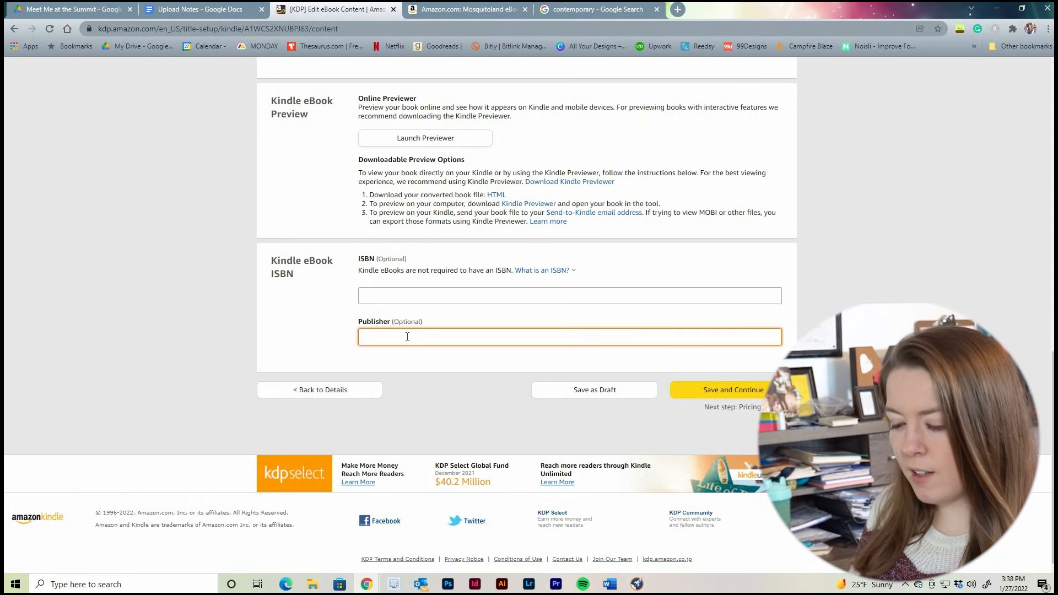
pyautogui.write('Stone Ri')
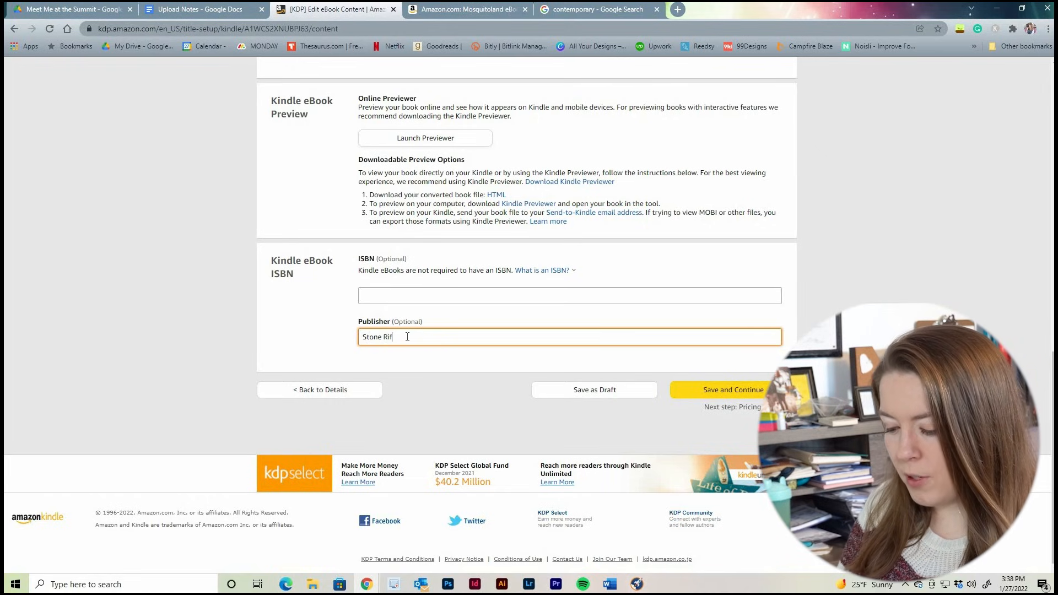
pyautogui.write('dge Books')
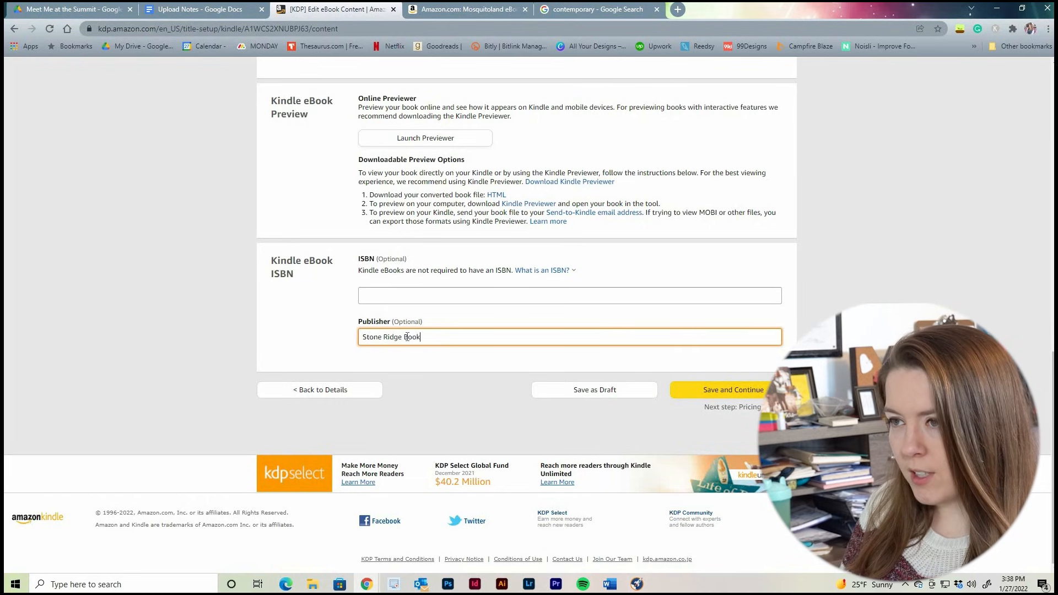
pyautogui.moveTo(496, 343); pyautogui.dragTo(247, 370)
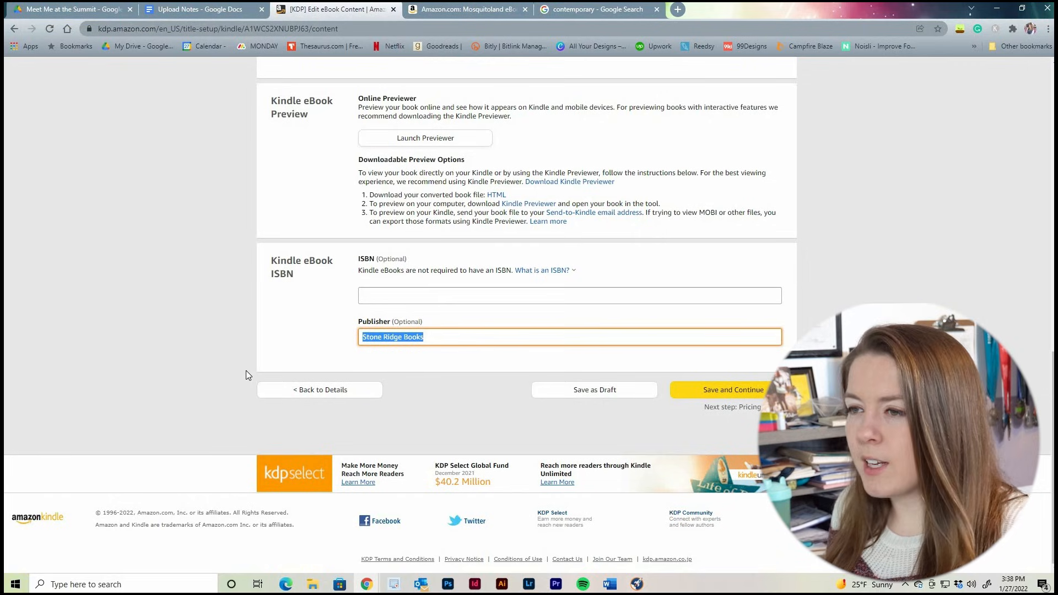
pyautogui.press('BackSpace')
# Save the eBook content, continue to pricing, and enroll the book in KDP Select
pyautogui.click(727, 393)
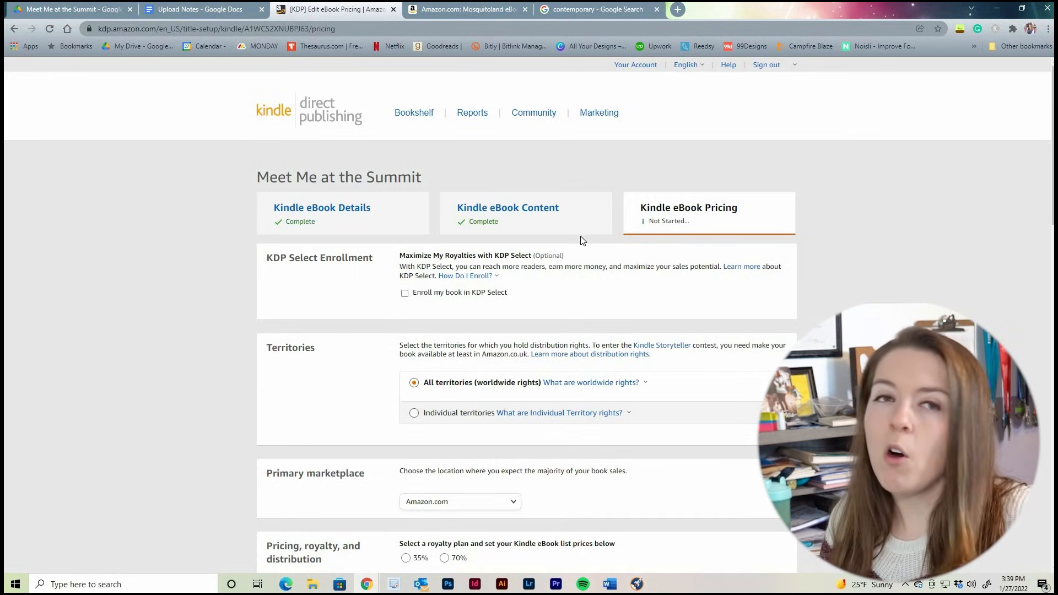
pyautogui.click(453, 296)
pyautogui.doubleClick(454, 297)
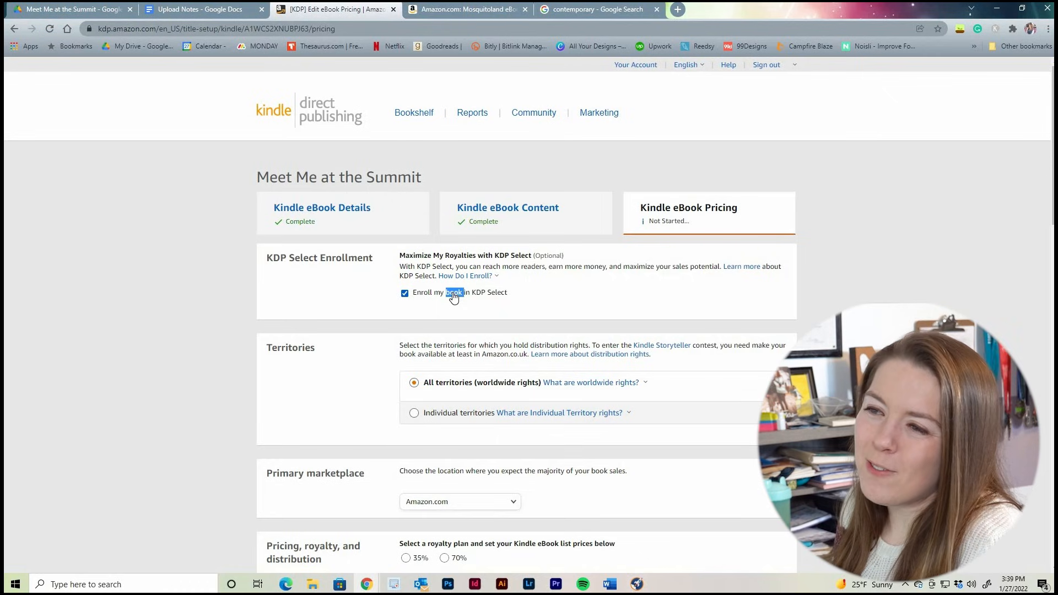
pyautogui.click(487, 299)
pyautogui.click(488, 298)
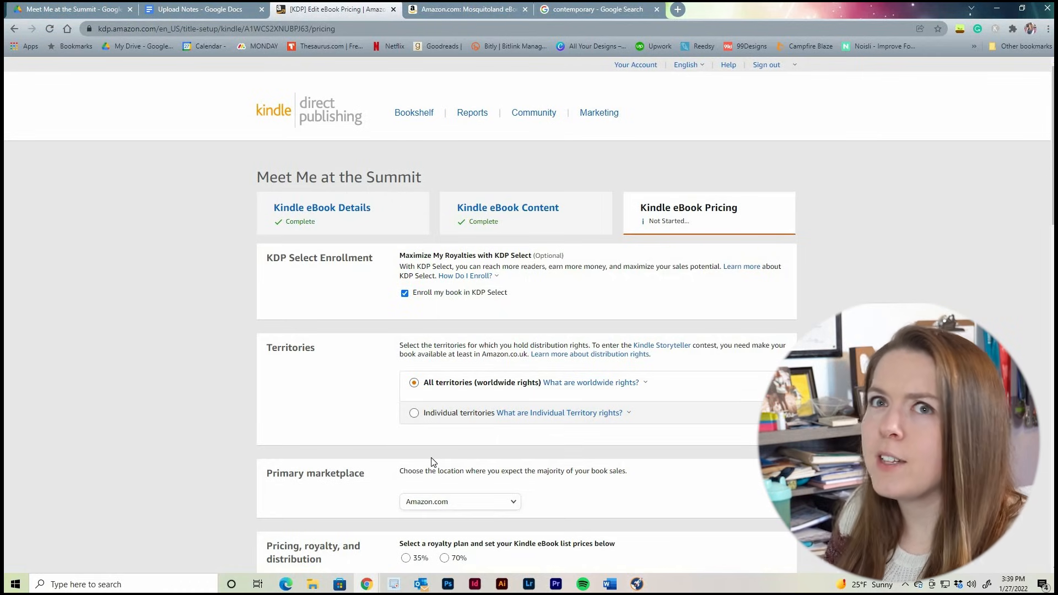
# Review the territory rights and primary marketplace options, keeping all territories and Amazon.com selected
pyautogui.scroll(-1, 338, 319)
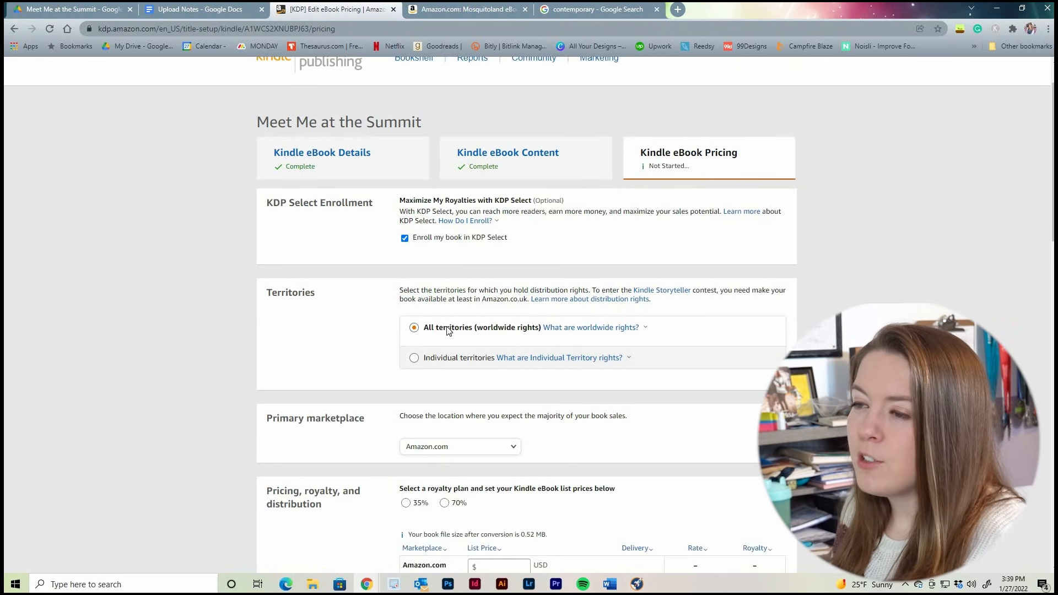
pyautogui.click(508, 358)
pyautogui.click(355, 348)
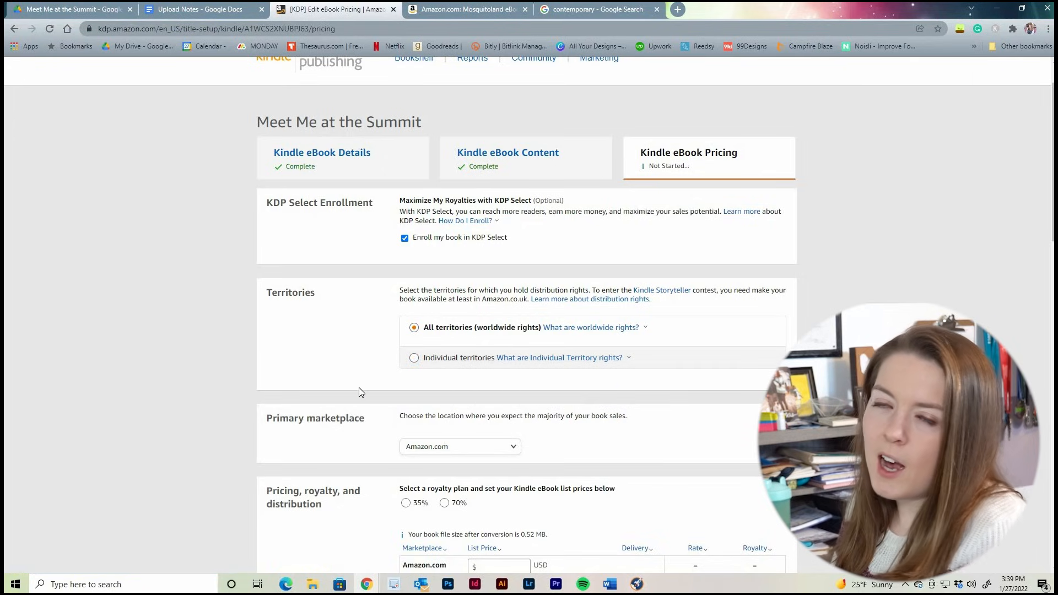
pyautogui.scroll(-2, 491, 337)
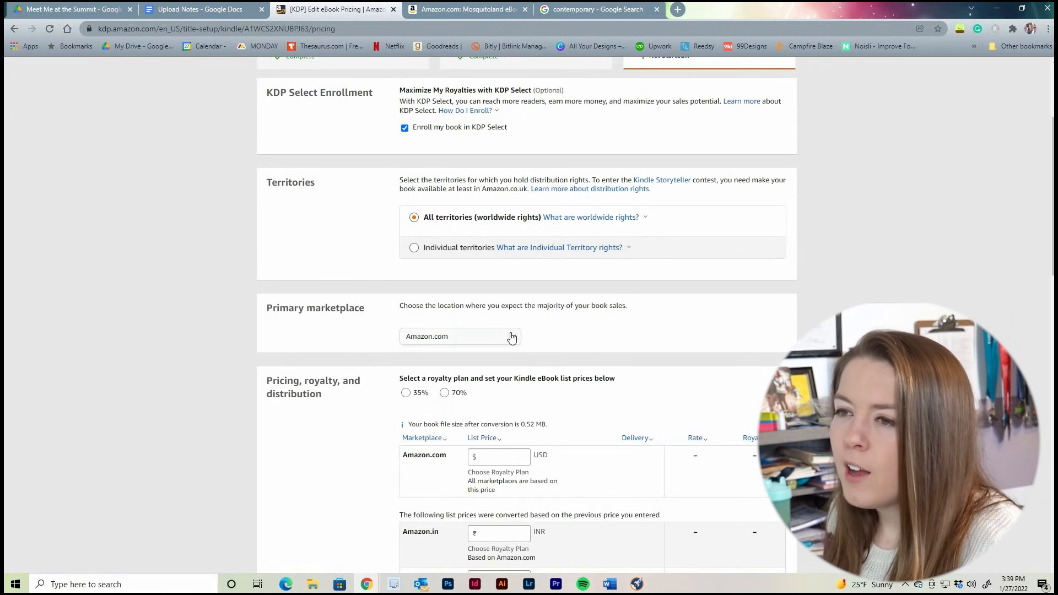
pyautogui.click(505, 340)
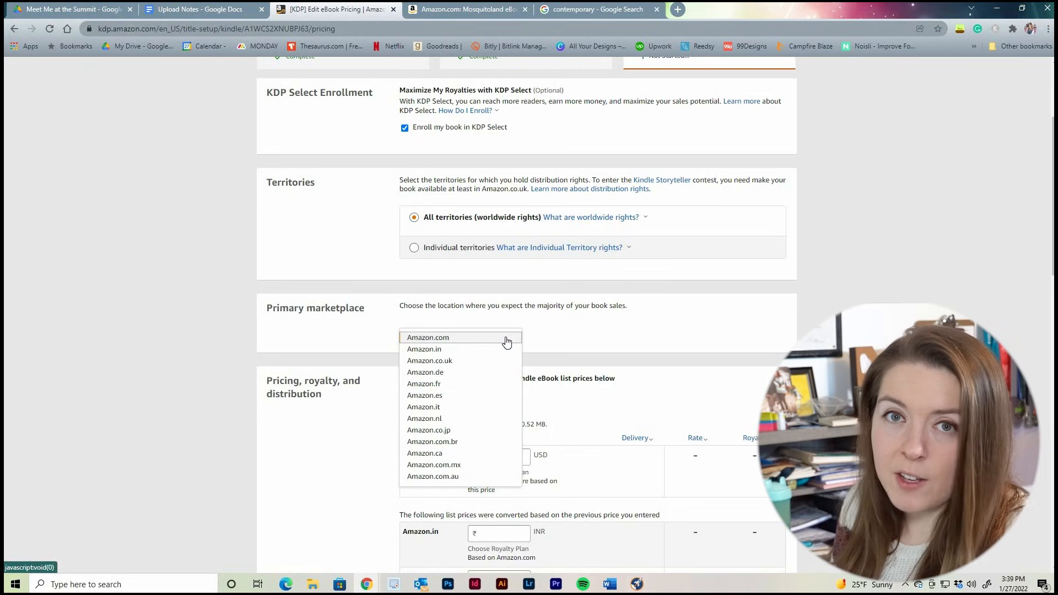
pyautogui.click(536, 325)
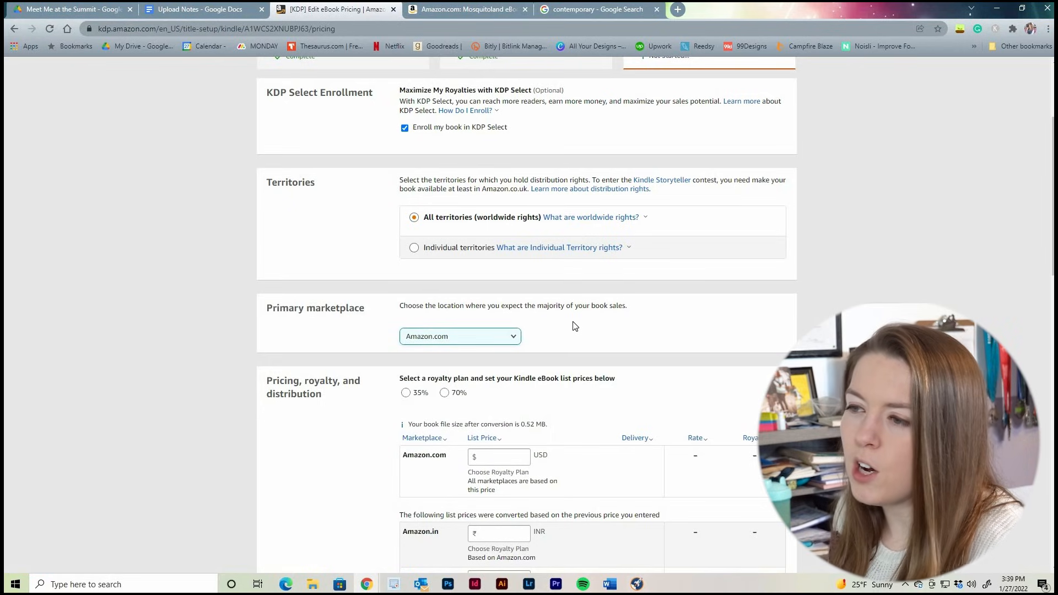
# Set the Amazon.com list price to 3.99 USD and choose the 70% royalty plan
pyautogui.scroll(-3, 551, 287)
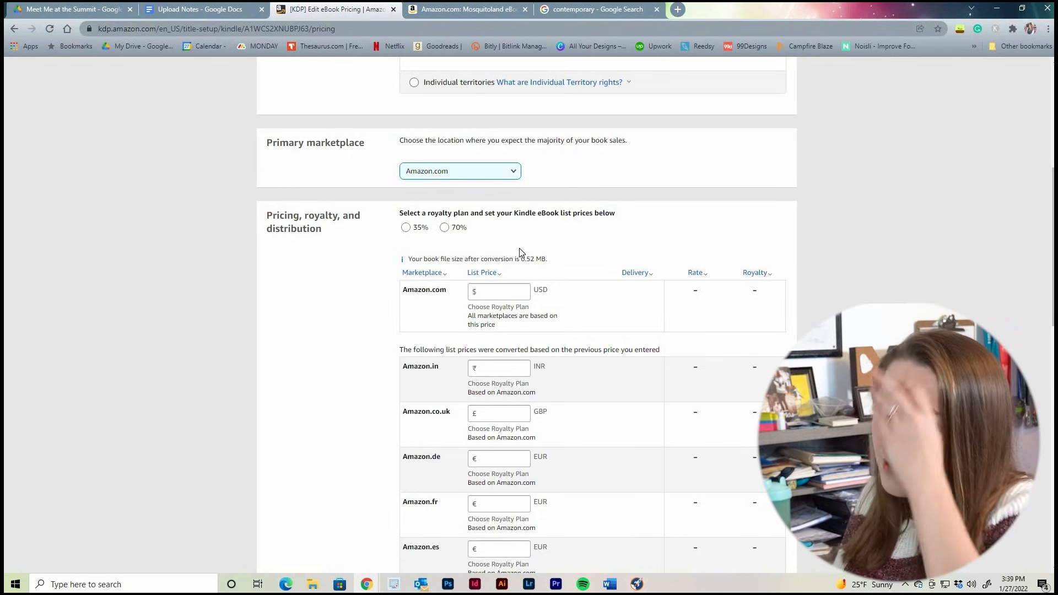
pyautogui.click(499, 295)
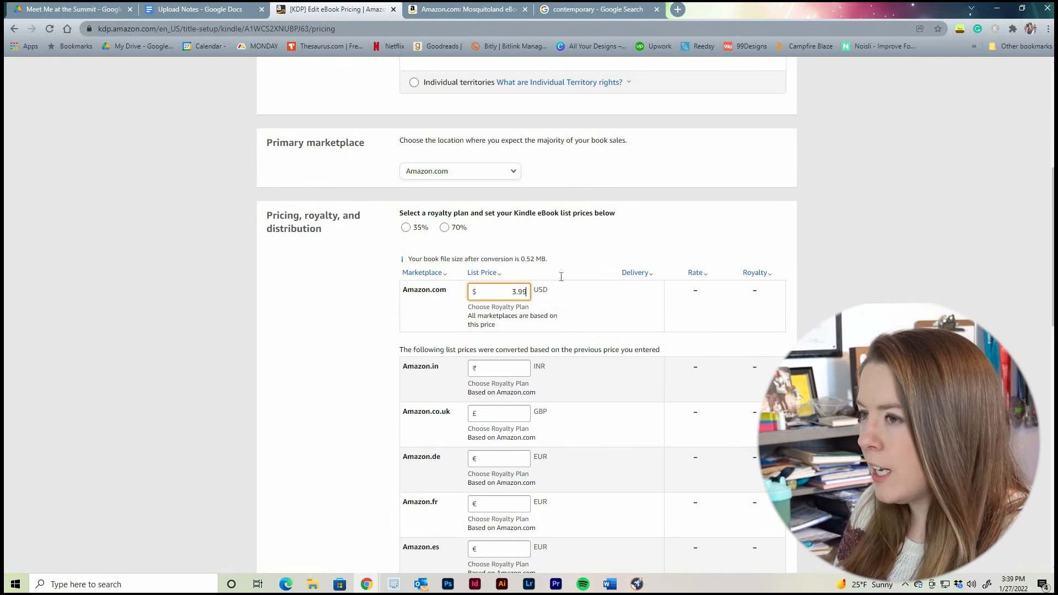
pyautogui.click(856, 218)
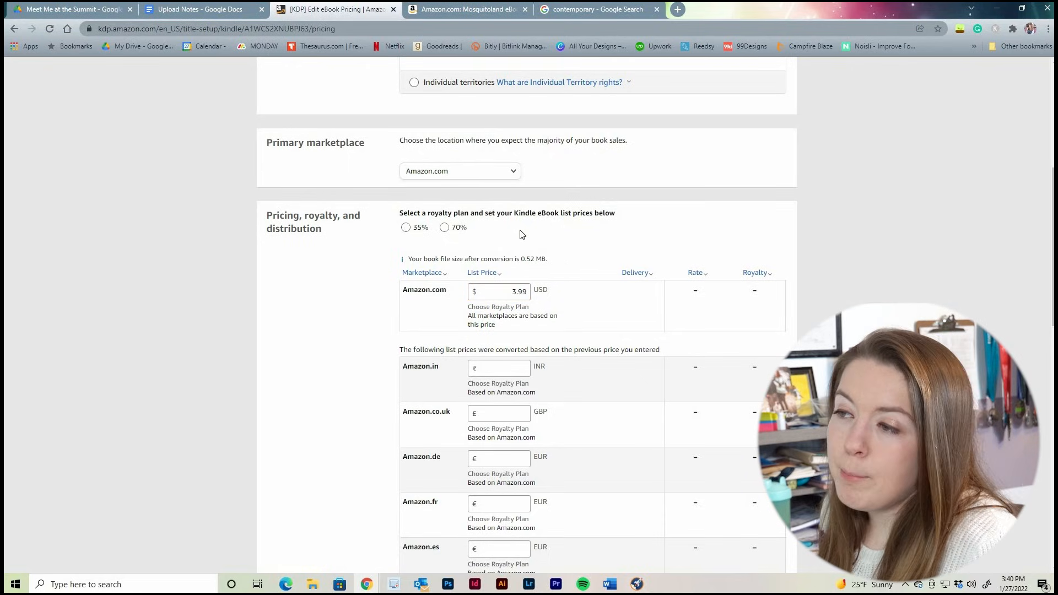
pyautogui.click(445, 228)
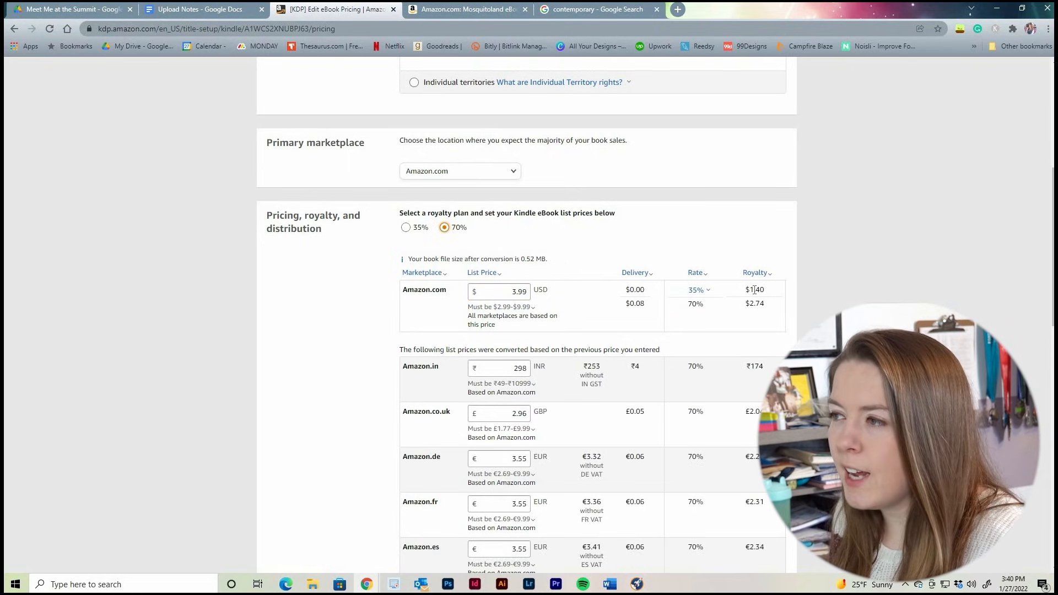
# Compare the Amazon.com royalty amounts for the 35% and 70% rates
pyautogui.moveTo(744, 303); pyautogui.dragTo(764, 304)
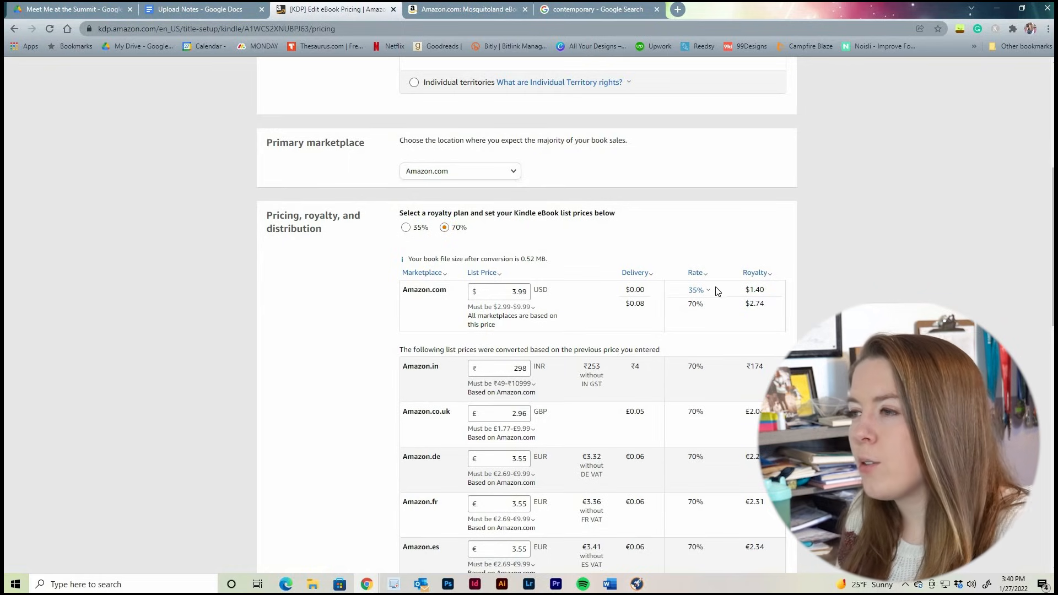
pyautogui.click(696, 298)
pyautogui.moveTo(744, 290); pyautogui.dragTo(764, 290)
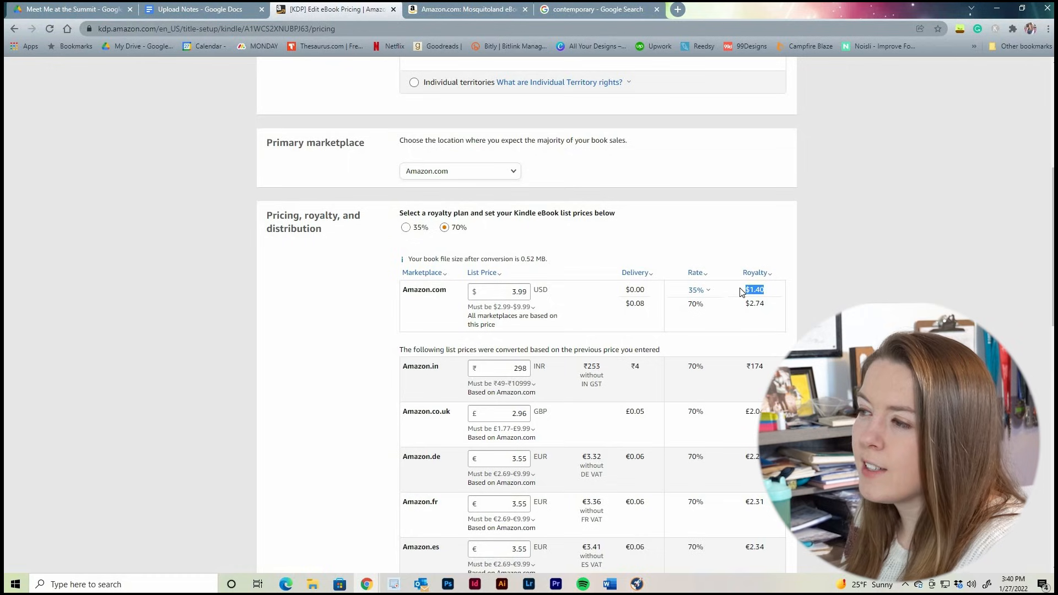
pyautogui.click(818, 278)
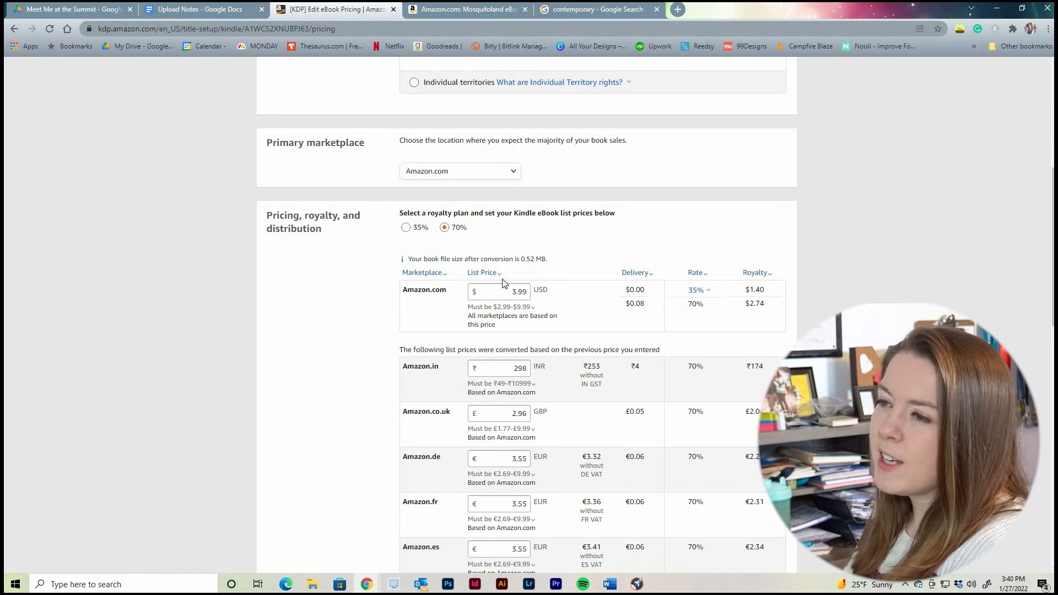
pyautogui.moveTo(744, 304); pyautogui.dragTo(784, 307)
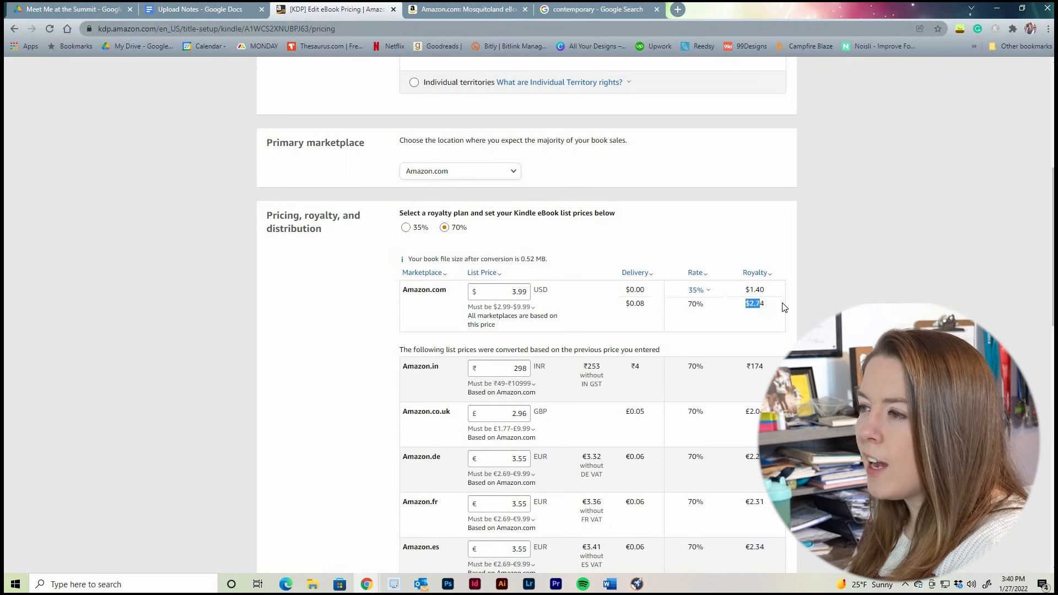
pyautogui.click(816, 292)
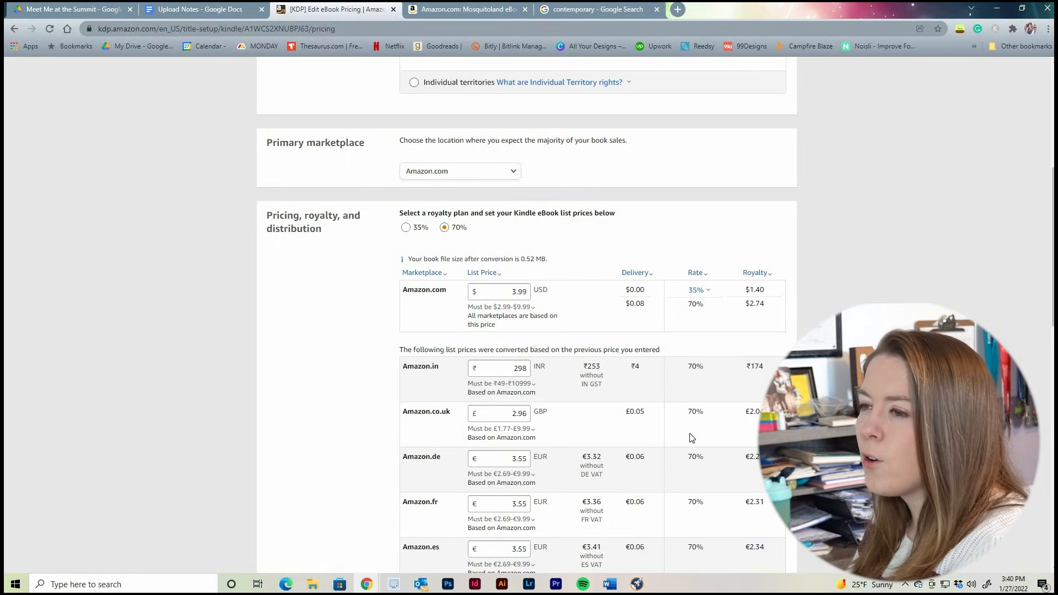
# Review the converted list prices, delivery costs and royalties for the other Amazon marketplaces
pyautogui.scroll(-2, 562, 378)
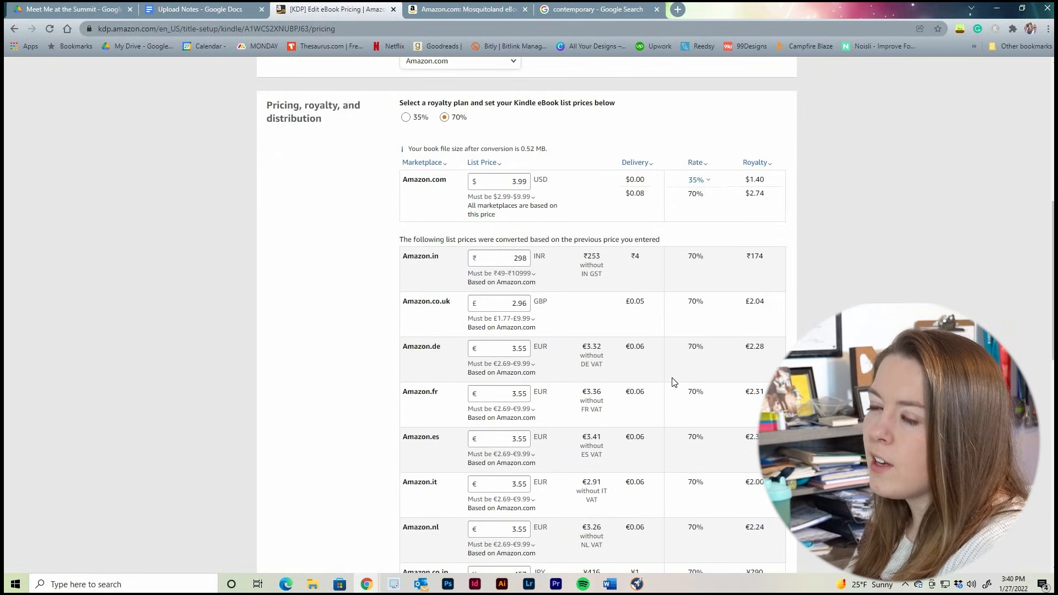
pyautogui.scroll(-8, 616, 415)
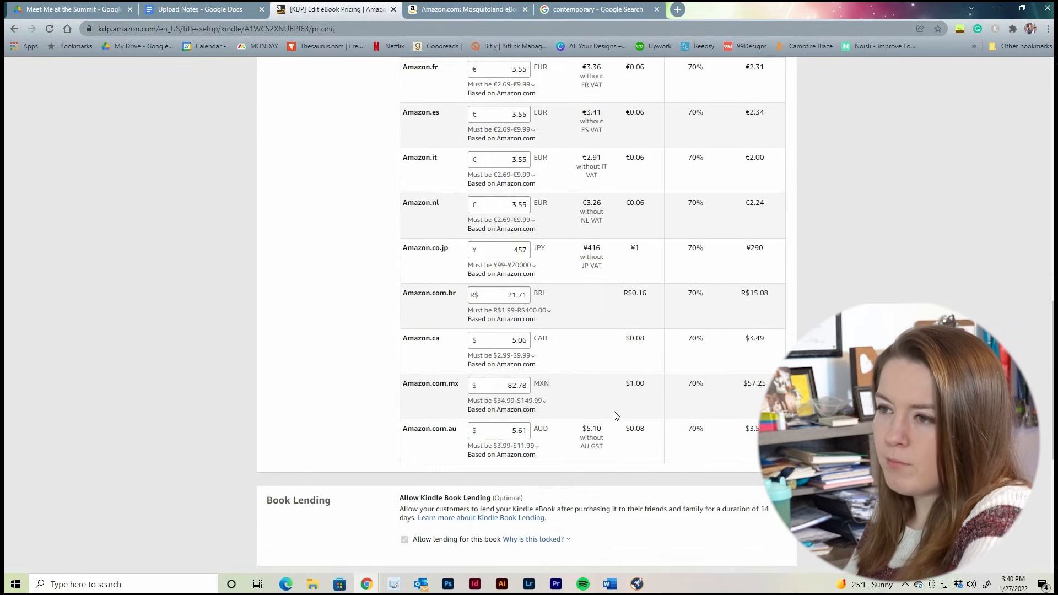
pyautogui.scroll(4, 631, 392)
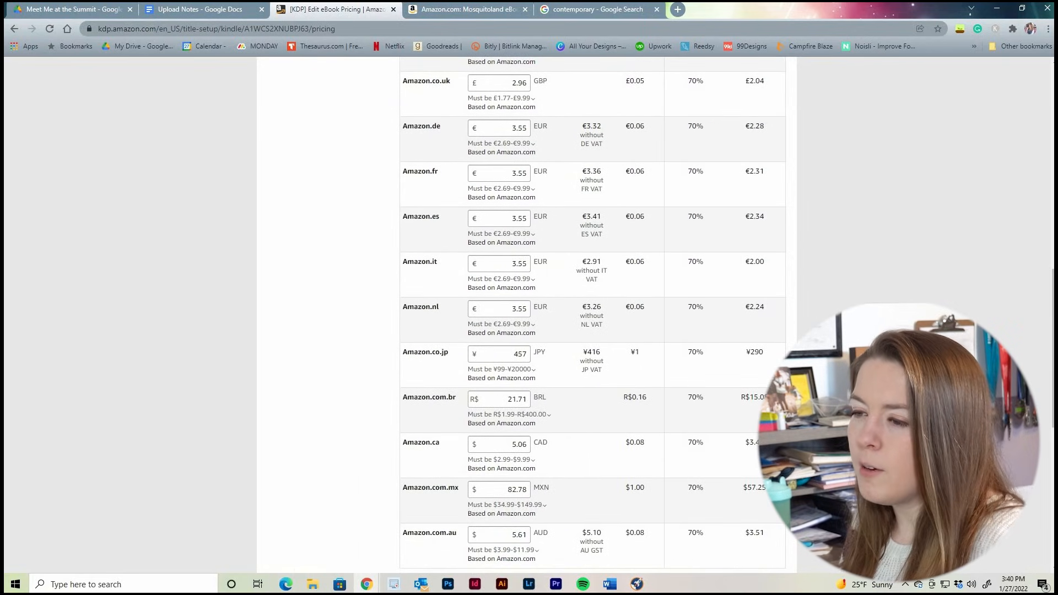
pyautogui.scroll(4, 516, 280)
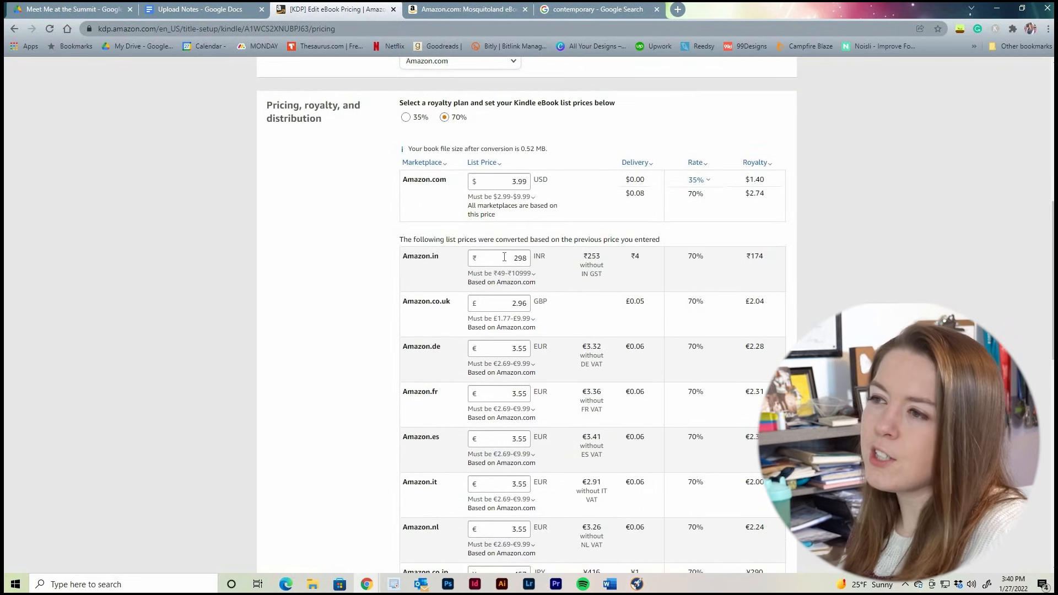
pyautogui.scroll(-4, 518, 286)
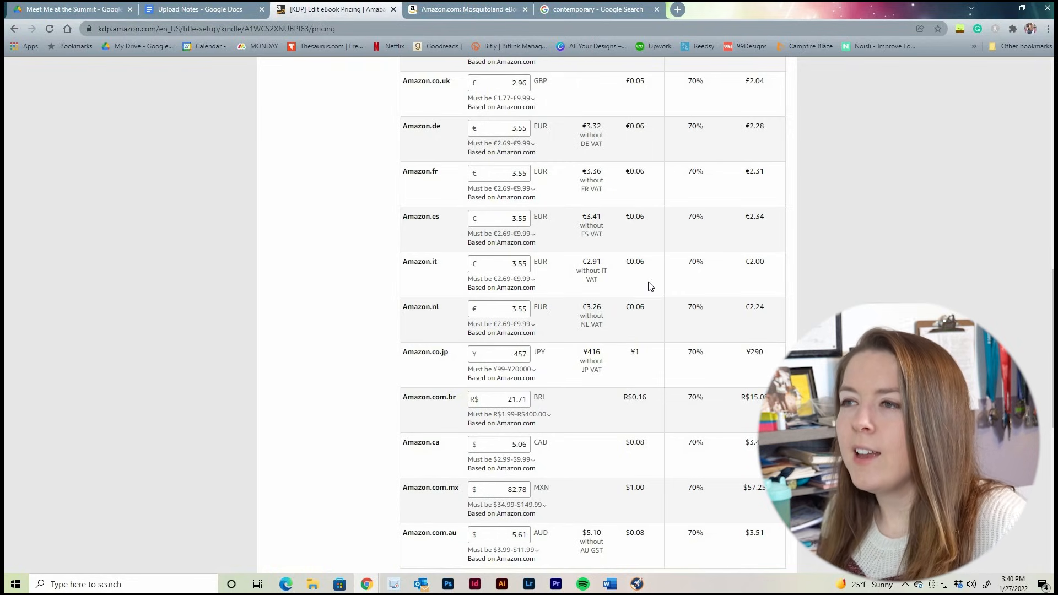
pyautogui.scroll(2, 532, 141)
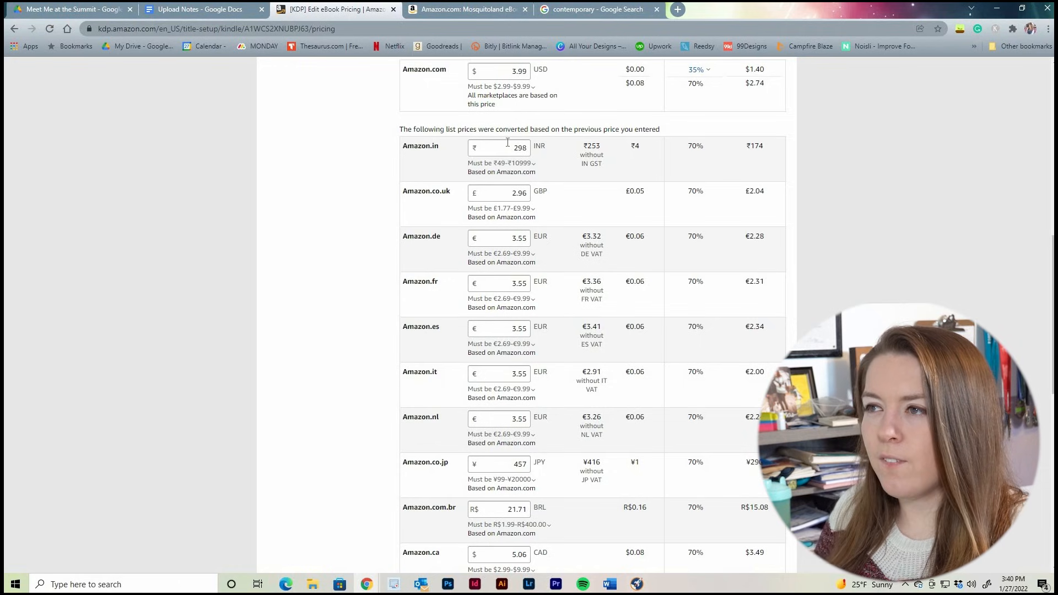
pyautogui.scroll(1, 616, 273)
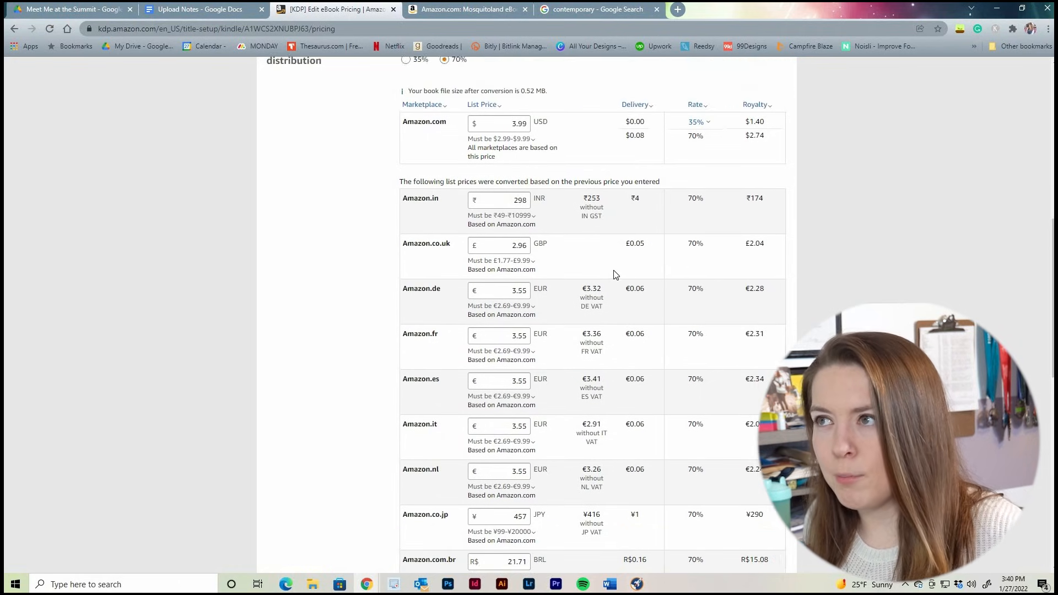
pyautogui.scroll(1, 616, 274)
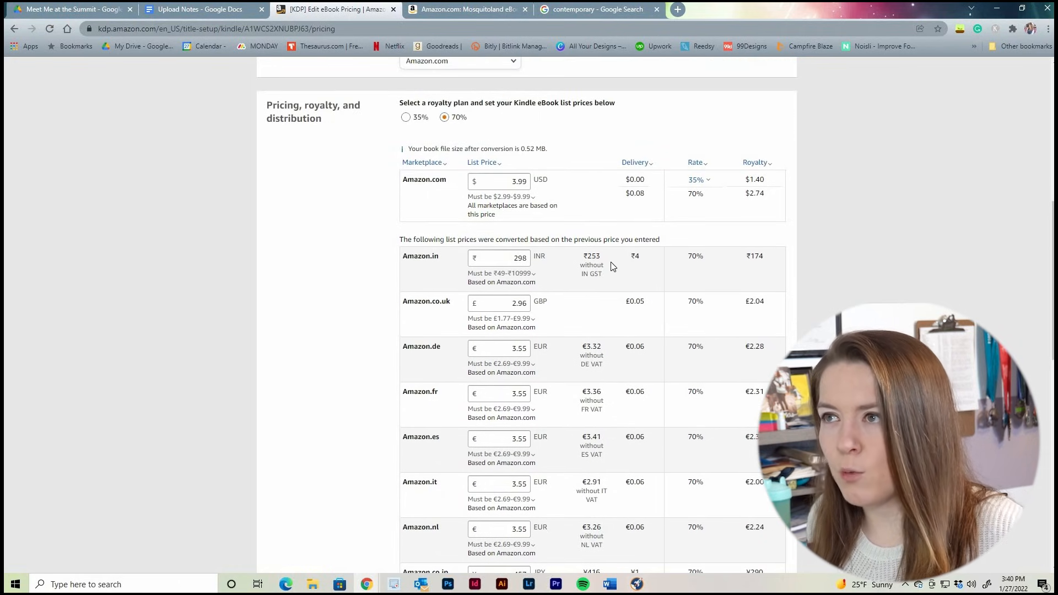
# Try the 35% royalty plan with an Amazon.com list price of 0.99 USD and inspect its rates and delivery costs
pyautogui.click(406, 117)
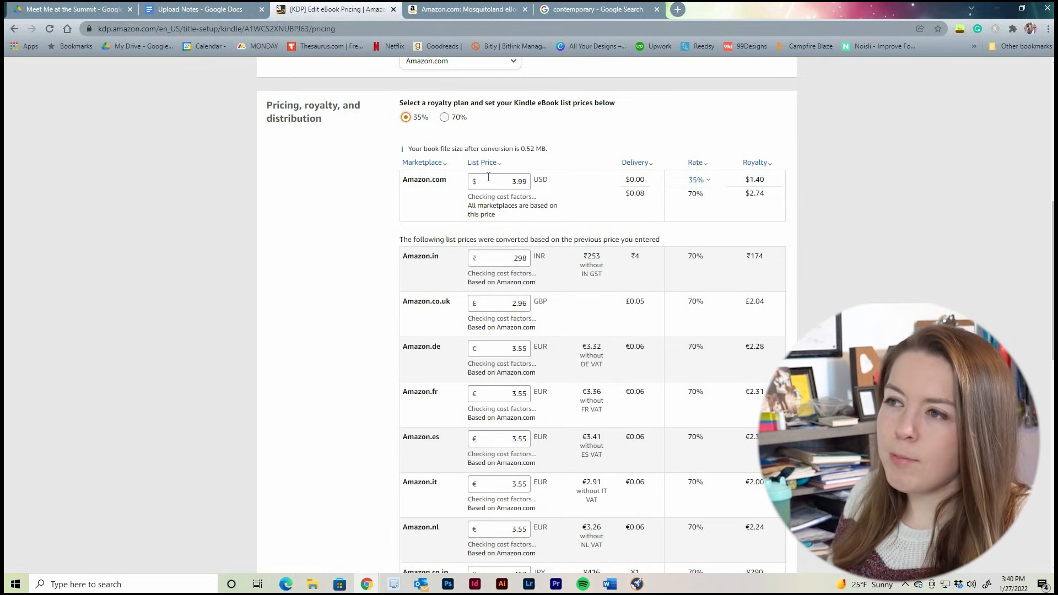
pyautogui.write('.9')
pyautogui.click(585, 142)
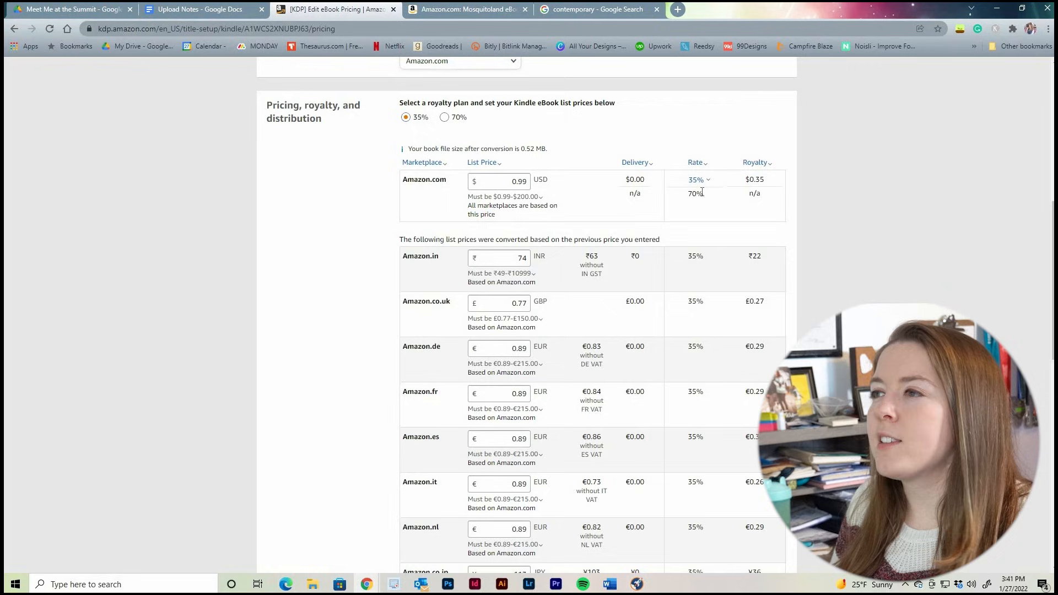
pyautogui.moveTo(674, 198); pyautogui.dragTo(667, 200)
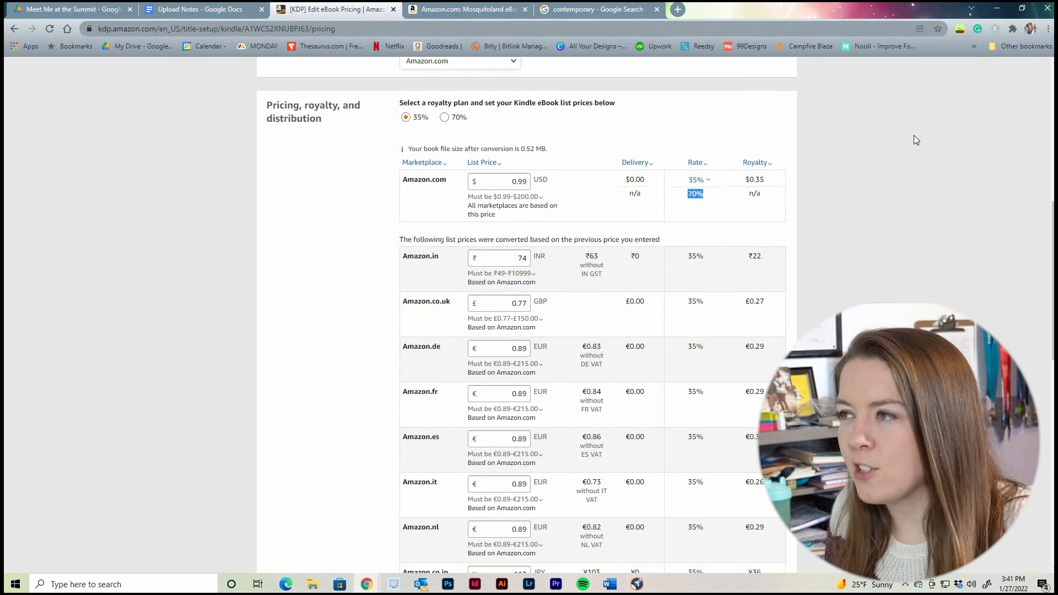
pyautogui.moveTo(621, 200); pyautogui.dragTo(631, 191)
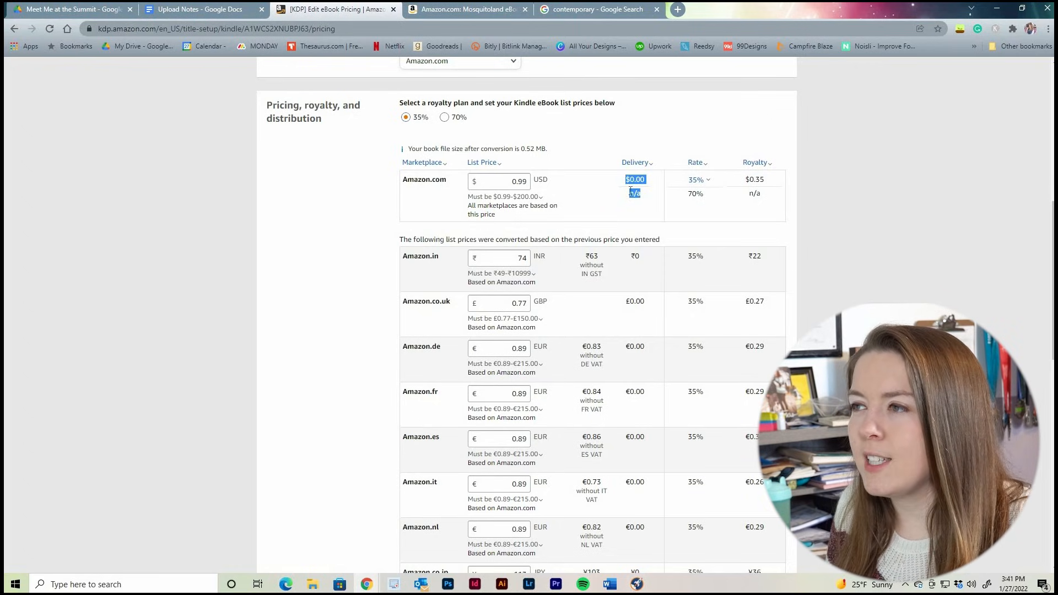
pyautogui.click(912, 194)
# Allow Kindle book lending for this book under the 35% royalty plan
pyautogui.scroll(-15, 905, 196)
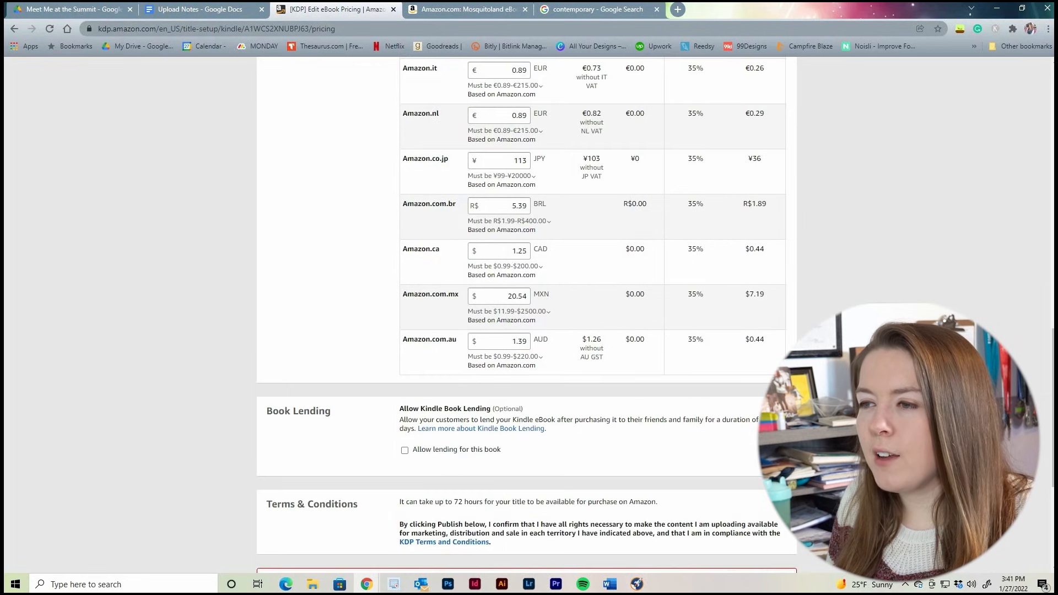
pyautogui.scroll(-1, 868, 291)
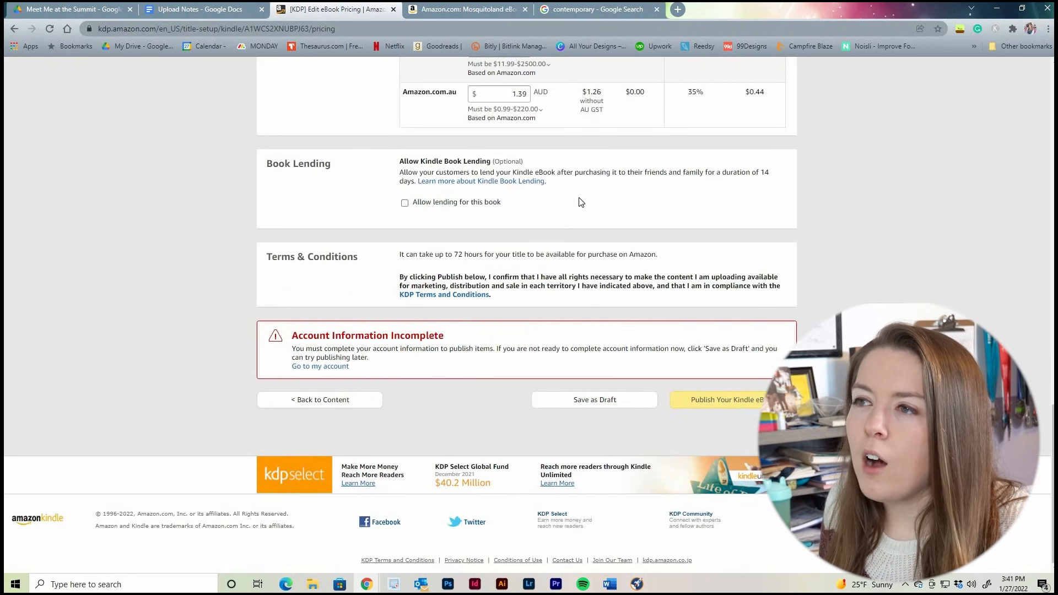
pyautogui.click(404, 203)
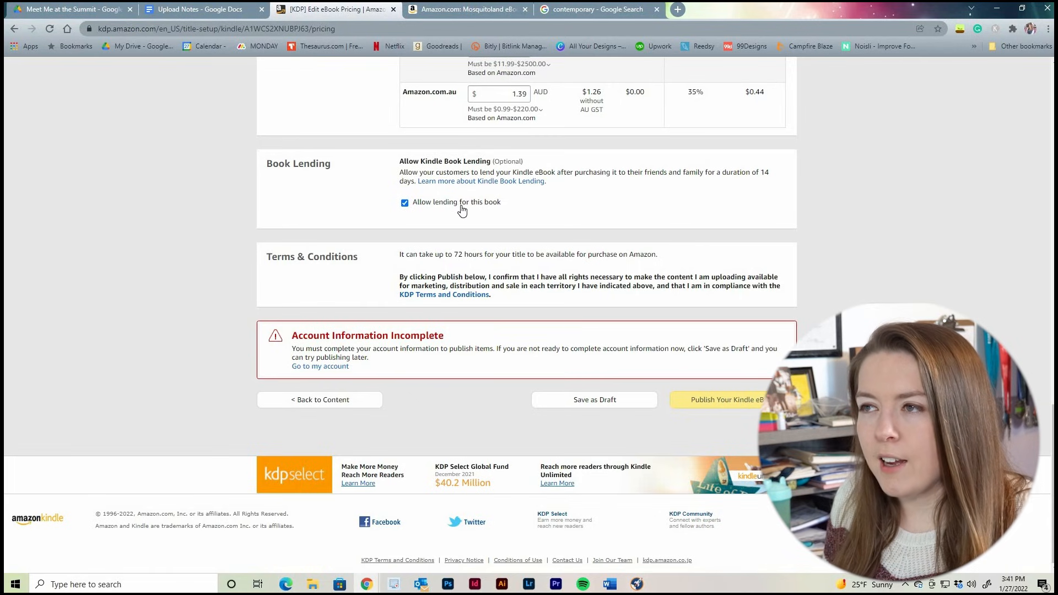
# Switch the royalty plan back to 70% and set the Amazon.com list price to 3.99 USD
pyautogui.scroll(13, 506, 207)
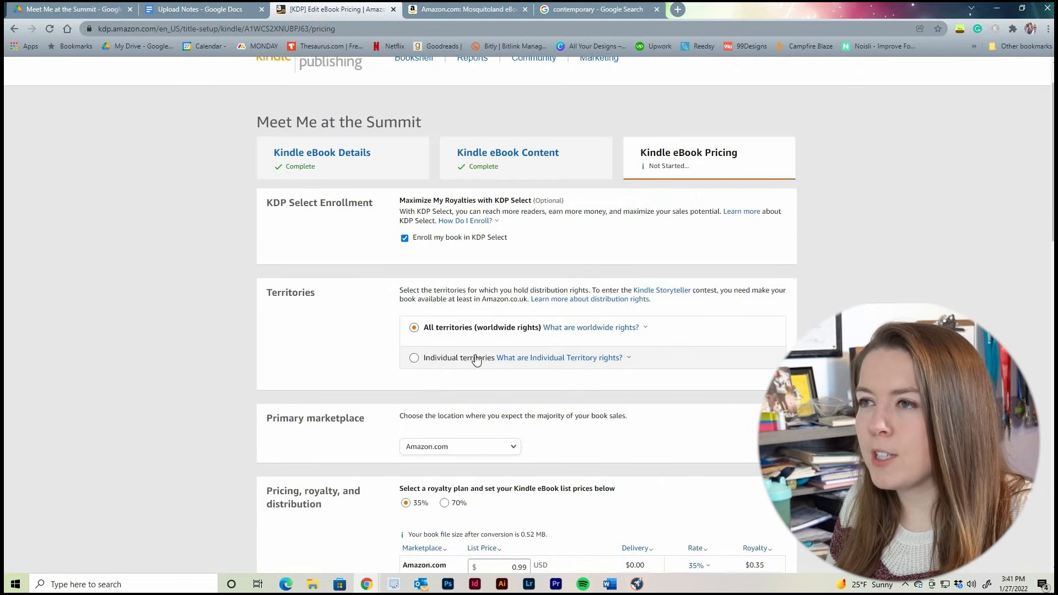
pyautogui.click(444, 172)
pyautogui.moveTo(508, 237); pyautogui.dragTo(584, 240)
pyautogui.write('3.99')
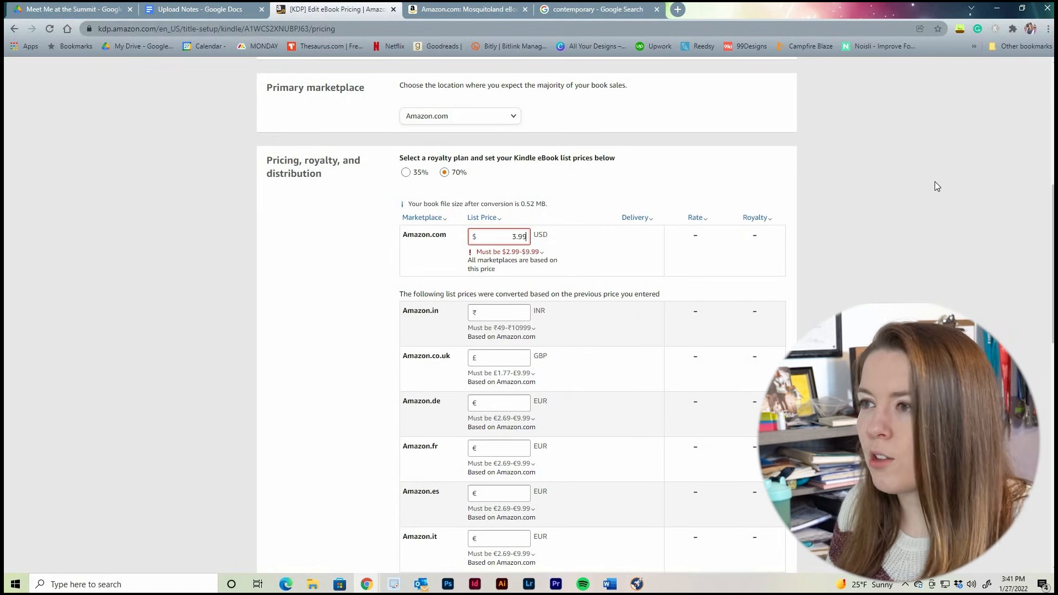
# Check the book lending option, switch the royalty plan to 35%, and return it to 70%
pyautogui.scroll(-10, 943, 190)
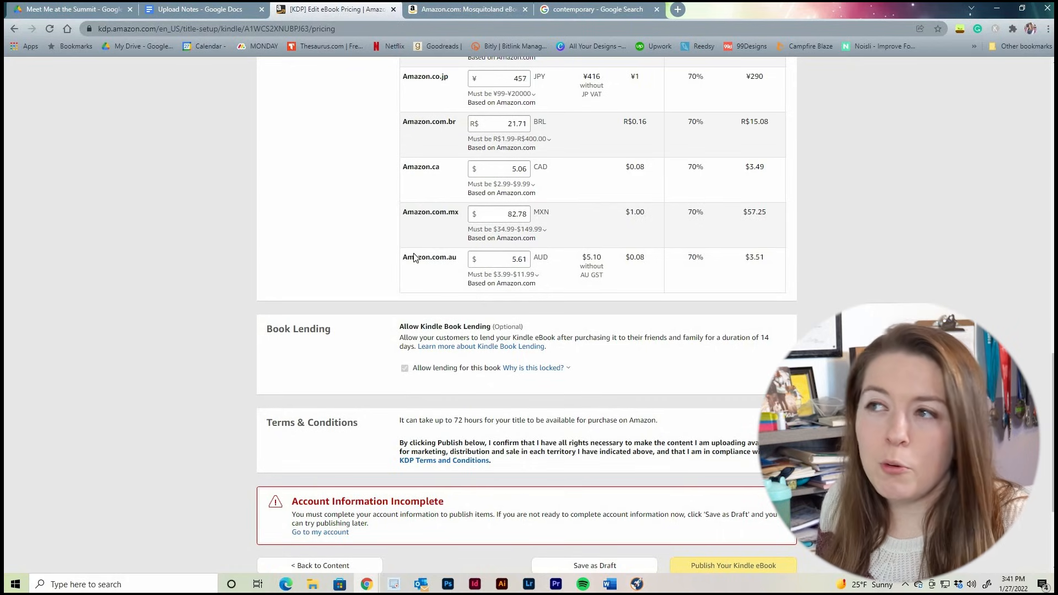
pyautogui.scroll(10, 413, 255)
pyautogui.click(419, 171)
pyautogui.scroll(-5, 683, 178)
pyautogui.scroll(6, 684, 178)
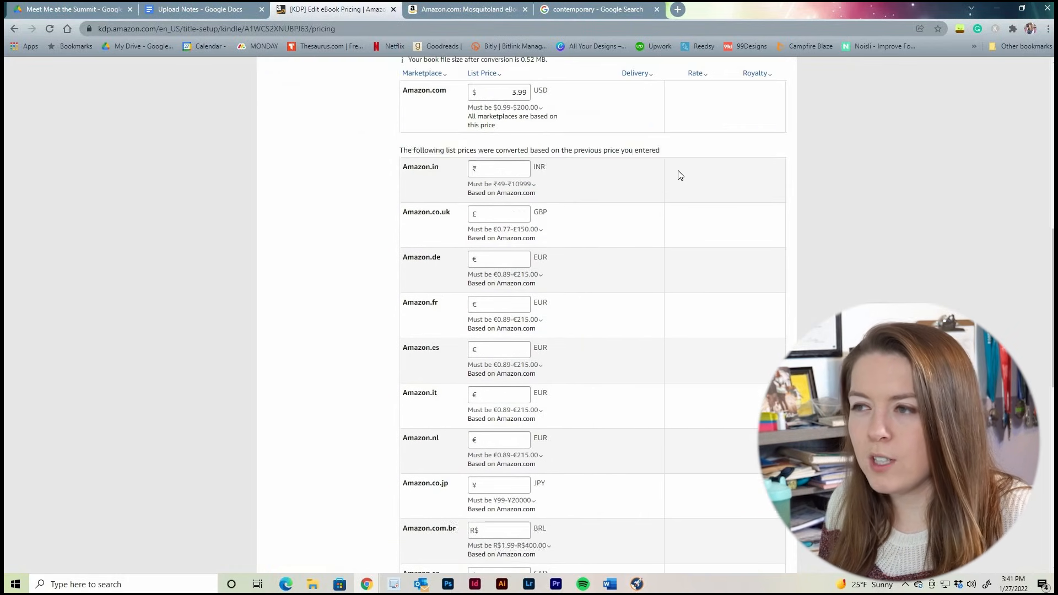
pyautogui.click(450, 229)
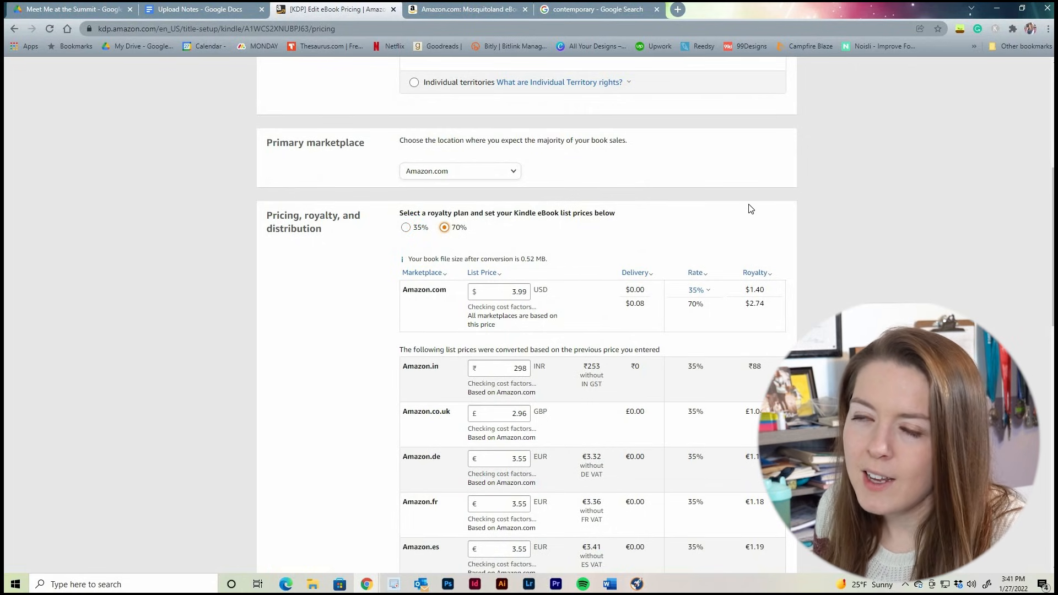
# Review the book lending section and read the Terms & Conditions note on how long the title takes to become available
pyautogui.scroll(-11, 841, 297)
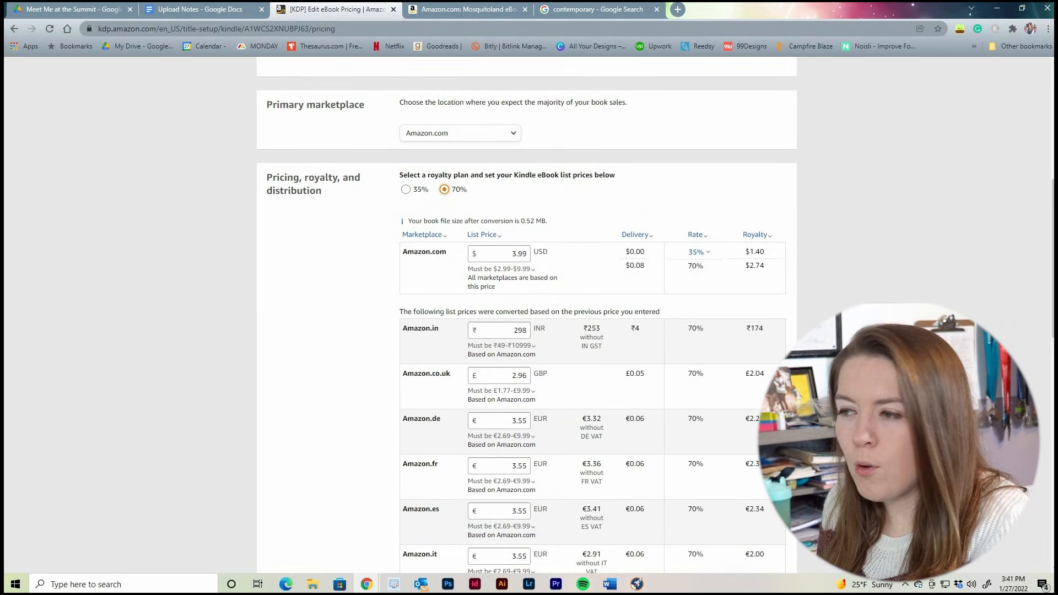
pyautogui.scroll(-2, 527, 314)
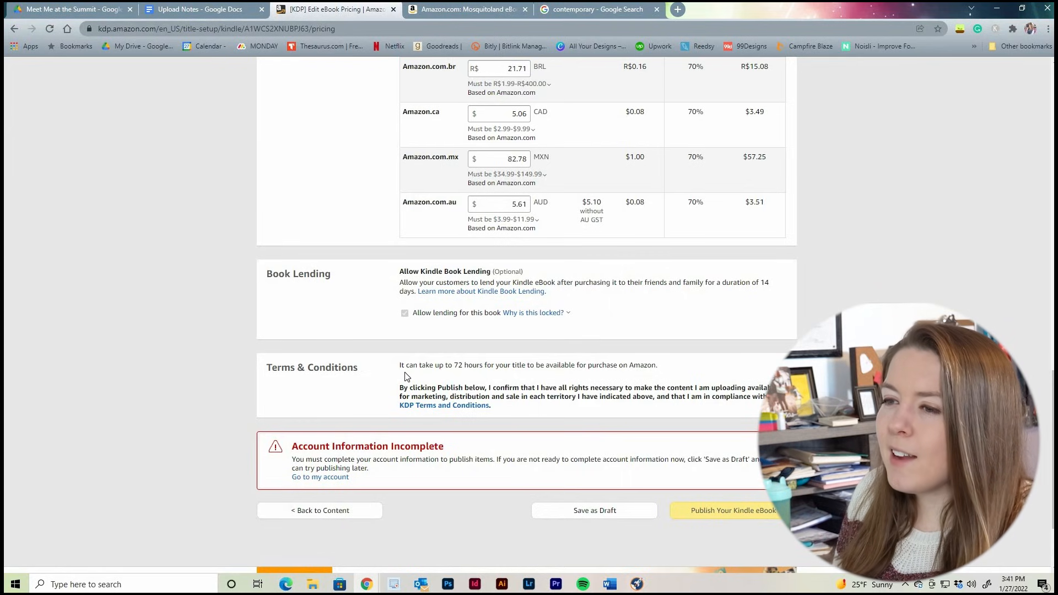
pyautogui.moveTo(403, 365); pyautogui.dragTo(659, 366)
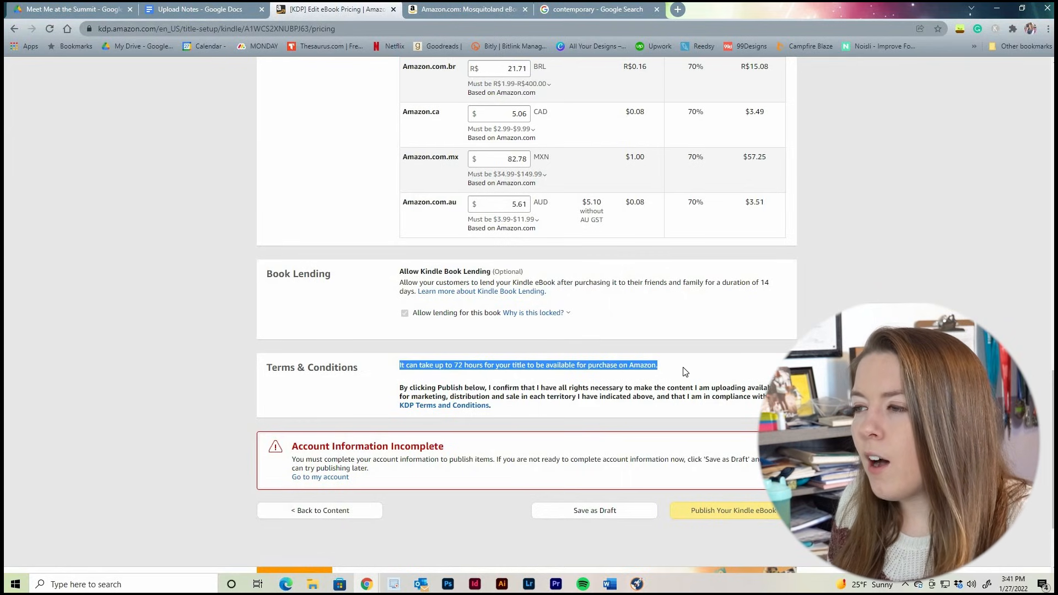
pyautogui.click(685, 370)
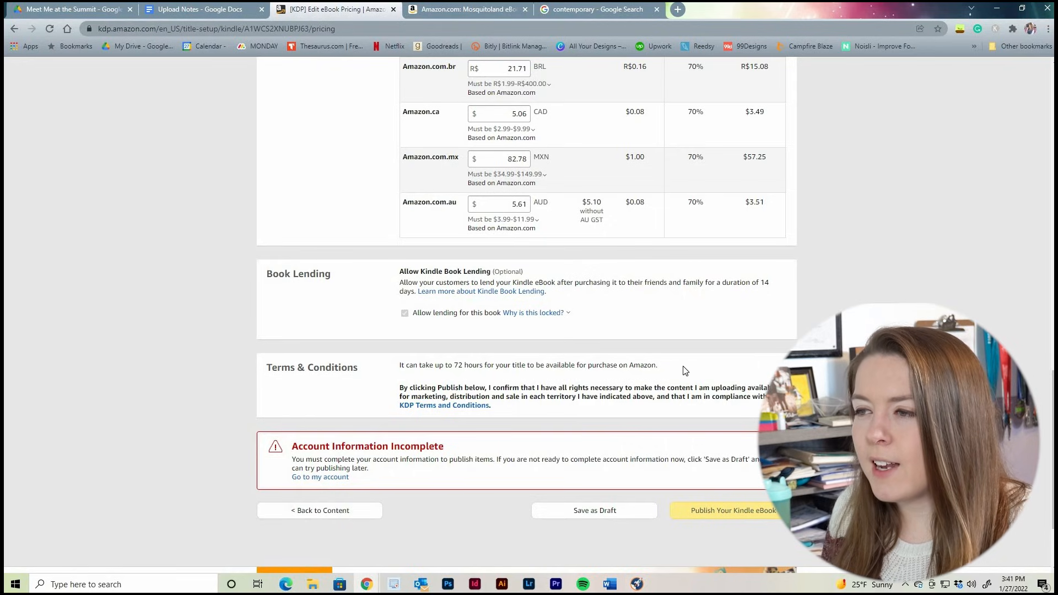